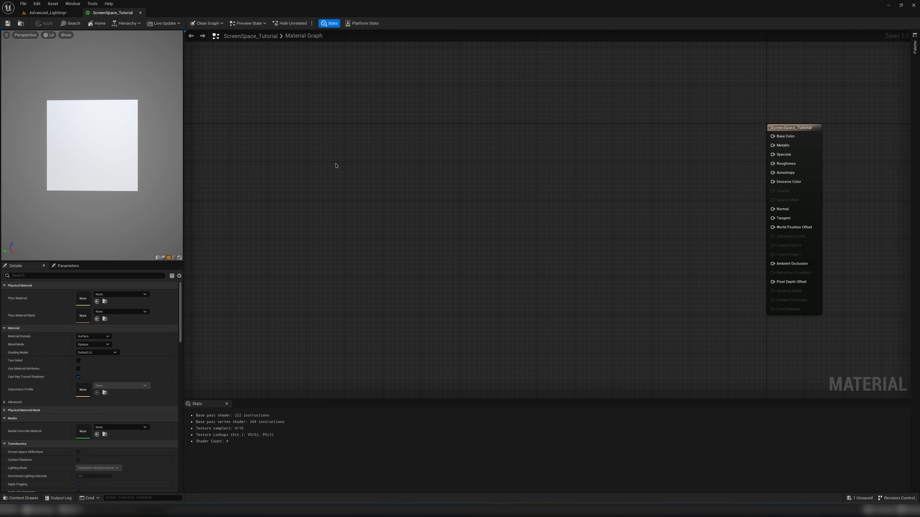
Add an Absolute World Position node to the ScreenSpace_Tutorial material graph.
left_click(47, 13)
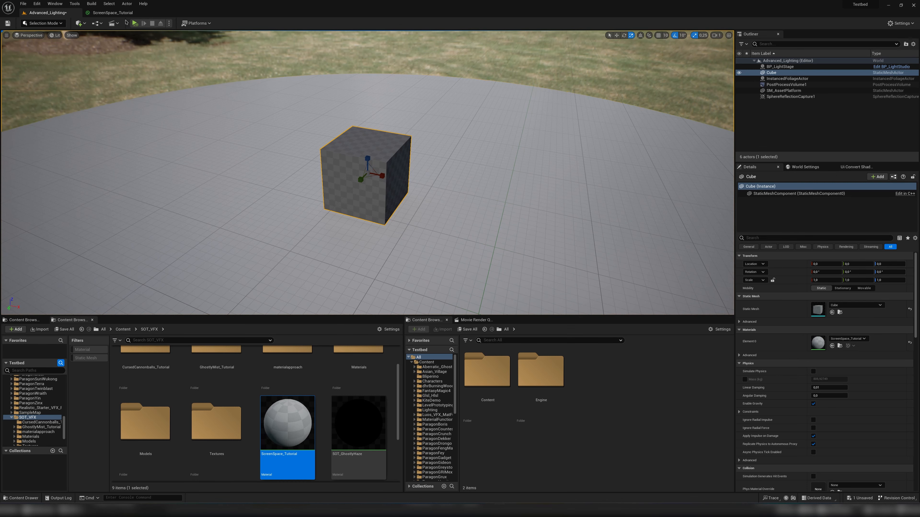
left_click(115, 14)
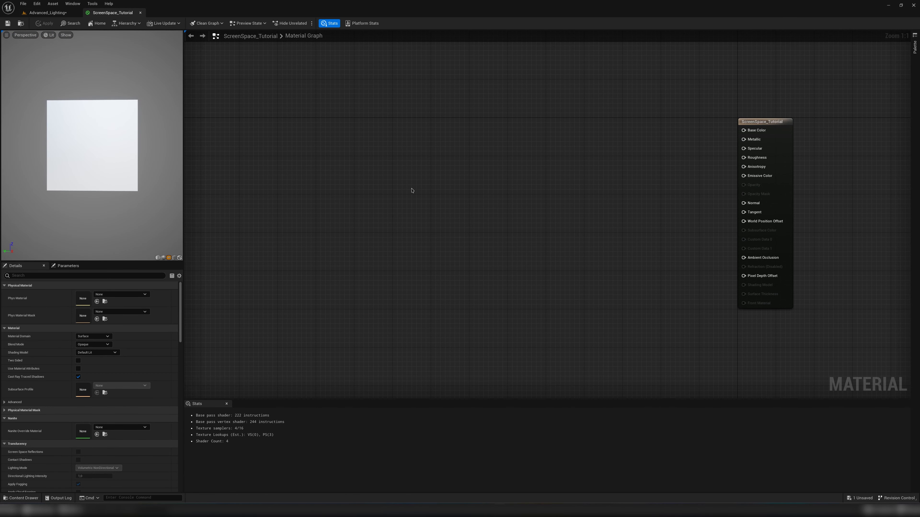
right_click(406, 183)
type("world position")
key("Return")
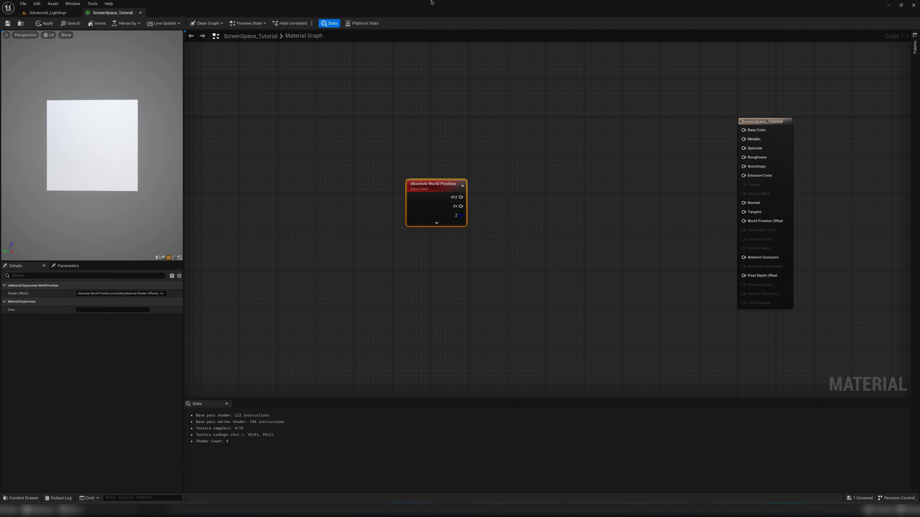
Preview the Absolute World Position node on the preview mesh and look at the cube in the Advanced_Lighting level.
right_click(419, 190)
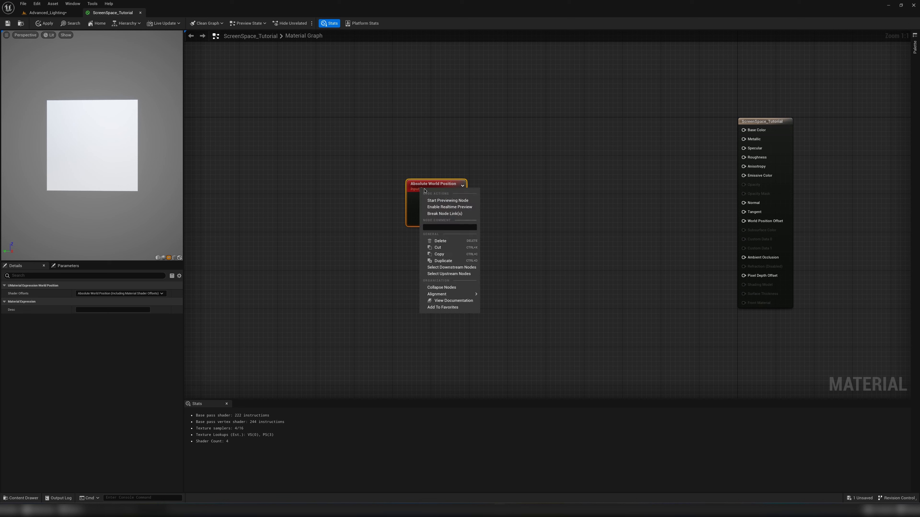
left_click(448, 201)
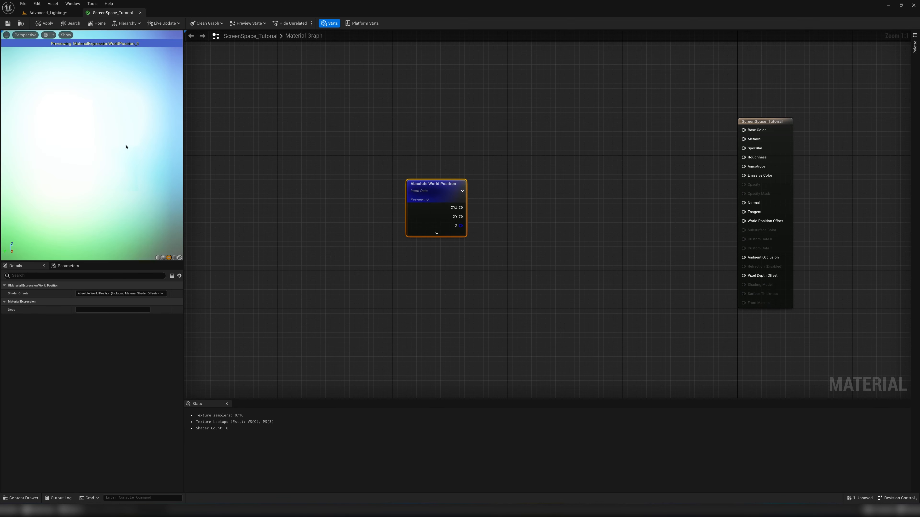
left_click(180, 257)
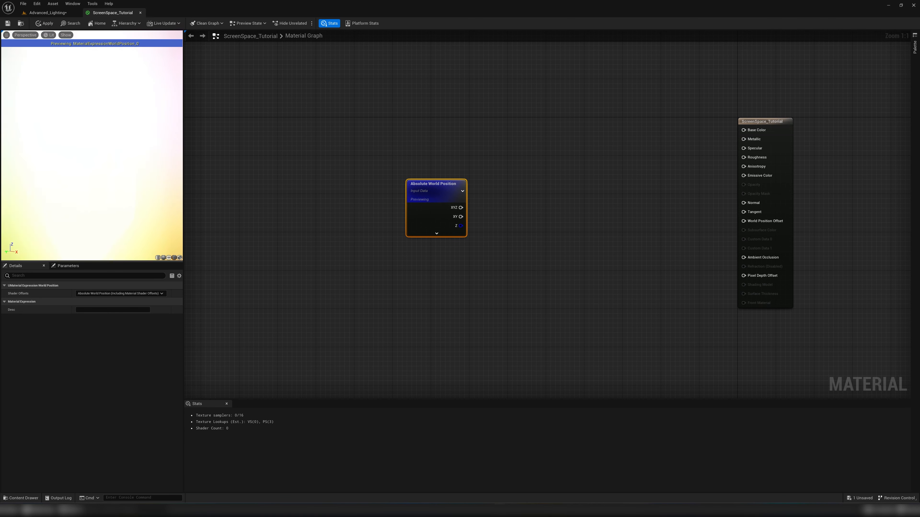
left_click_drag(126, 144, 68, 134)
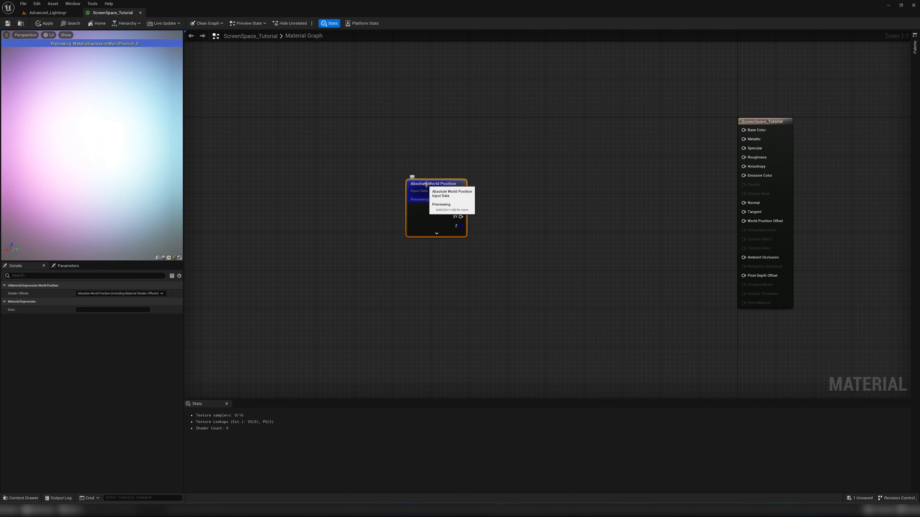
left_click(48, 13)
right_click_drag(434, 173, 217, 174)
key("f")
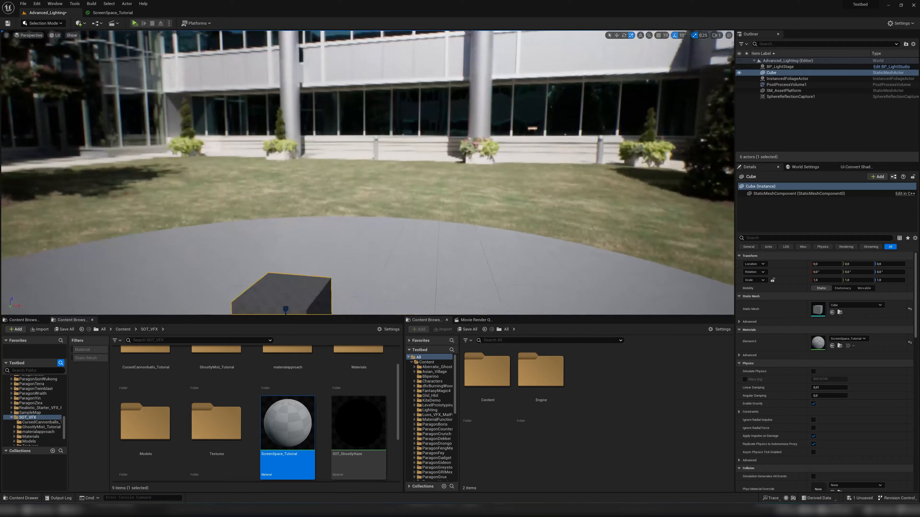
left_click(132, 14)
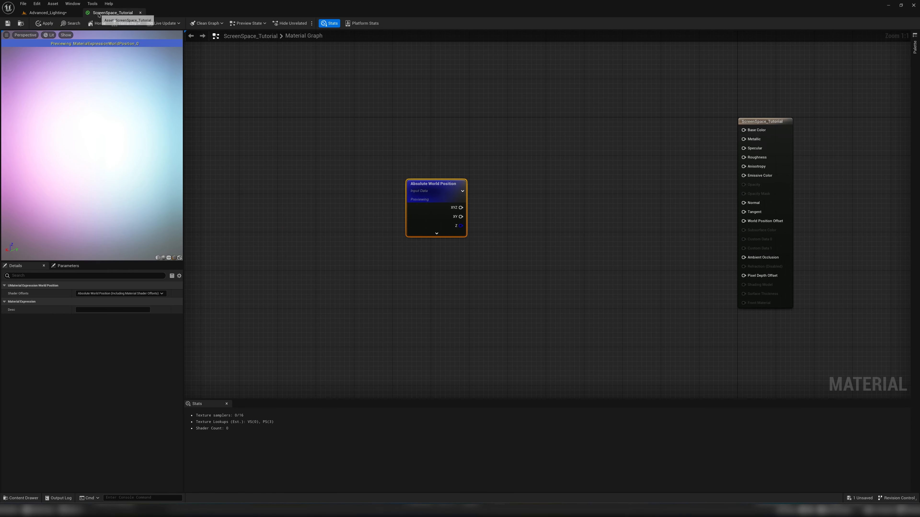
Feed the Absolute World Position's XYZ output into a new Divide node with its B value set to 400.
key("ctrl+z")
left_click(464, 194)
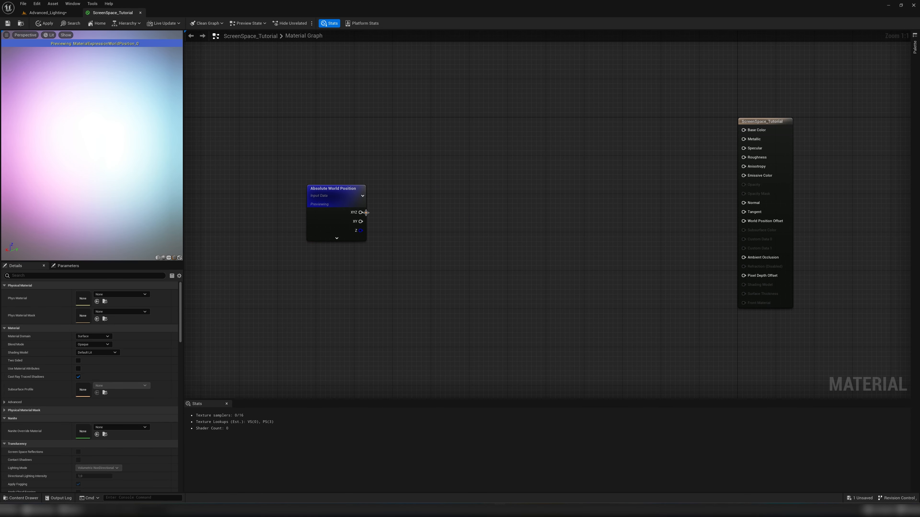
left_click_drag(405, 213, 405, 214)
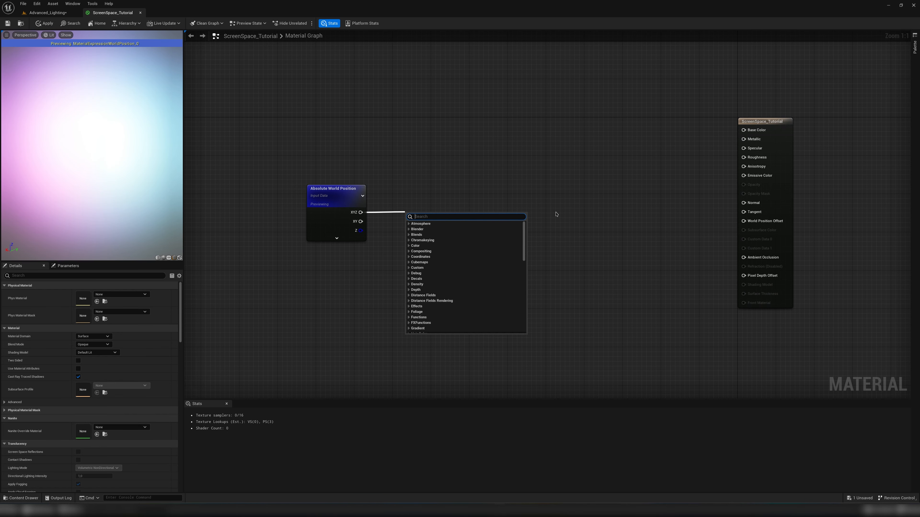
type("divide")
key("Return")
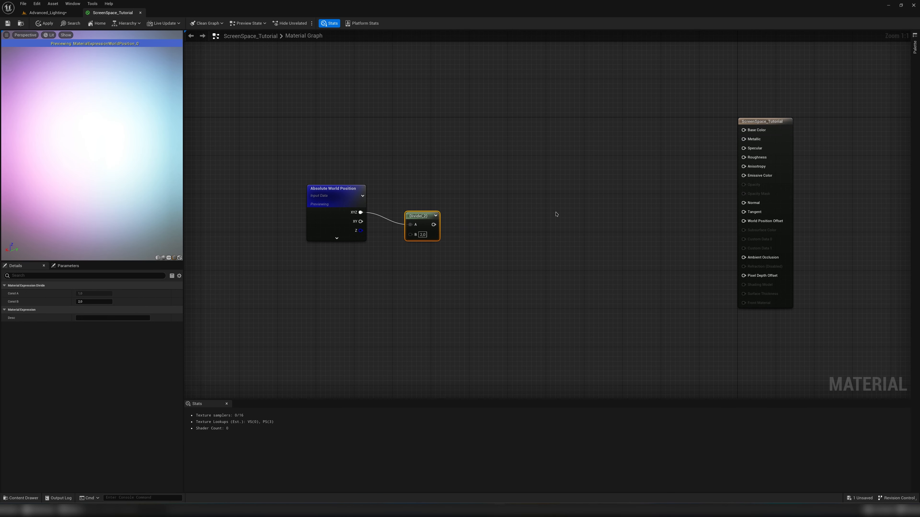
left_click_drag(422, 221, 418, 202)
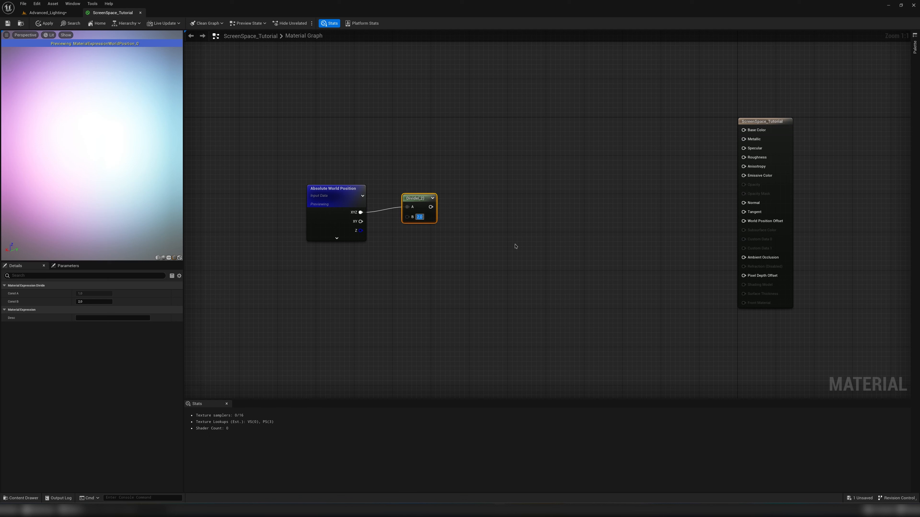
left_click(477, 237)
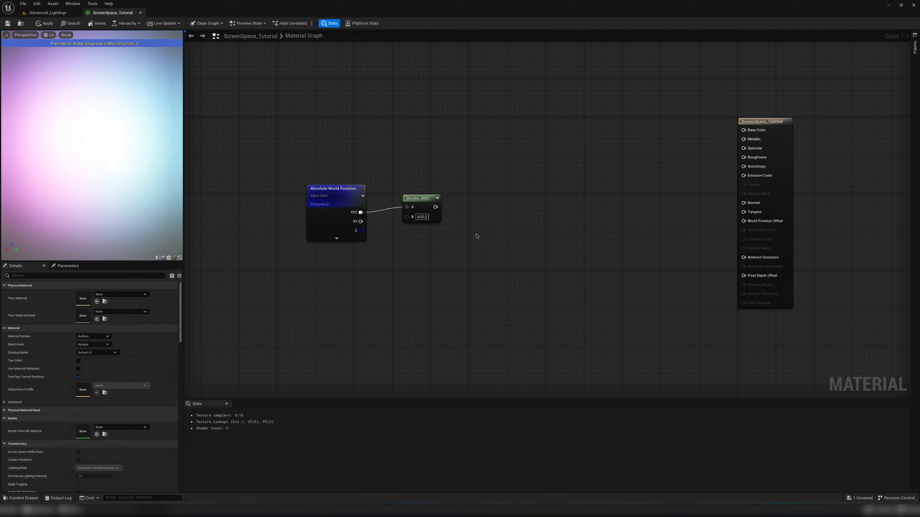
Connect the Divide node to Emissive Color and preview it with its B value set to 600.
left_click_drag(472, 219, 744, 175)
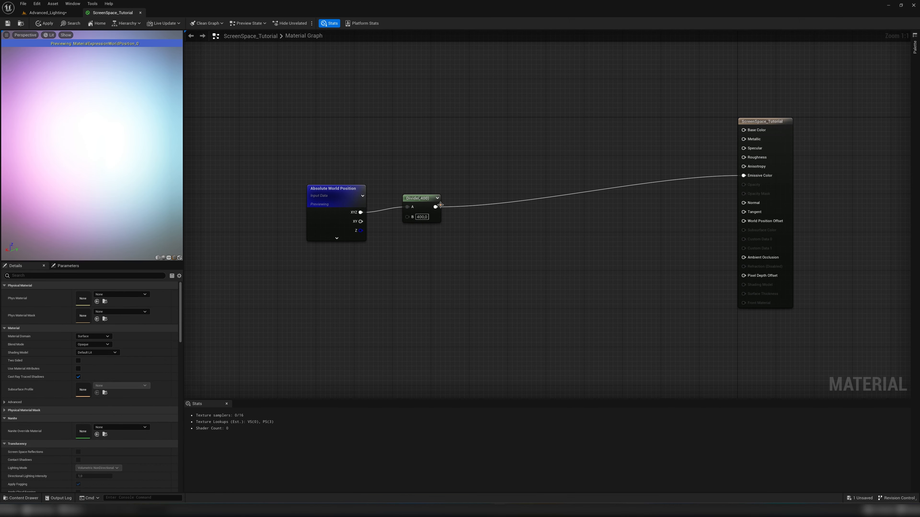
right_click(431, 208)
left_click(440, 219)
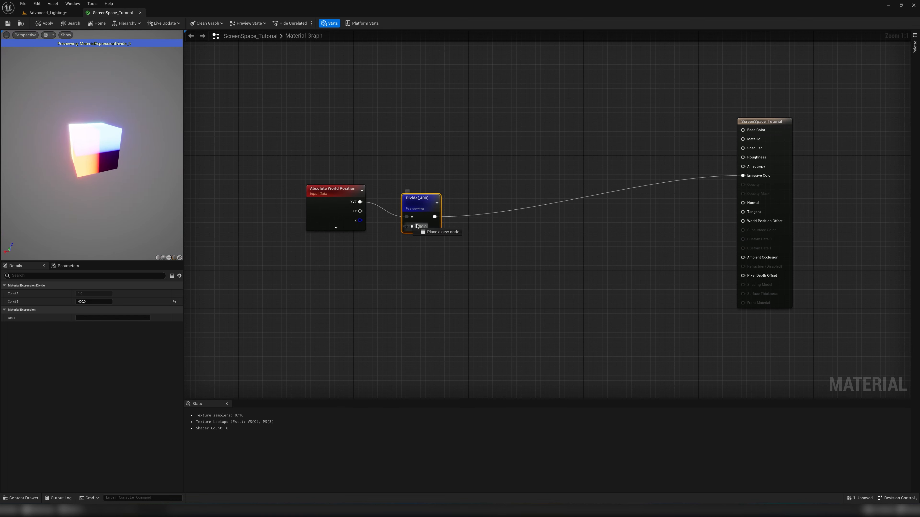
type("600")
key("Return")
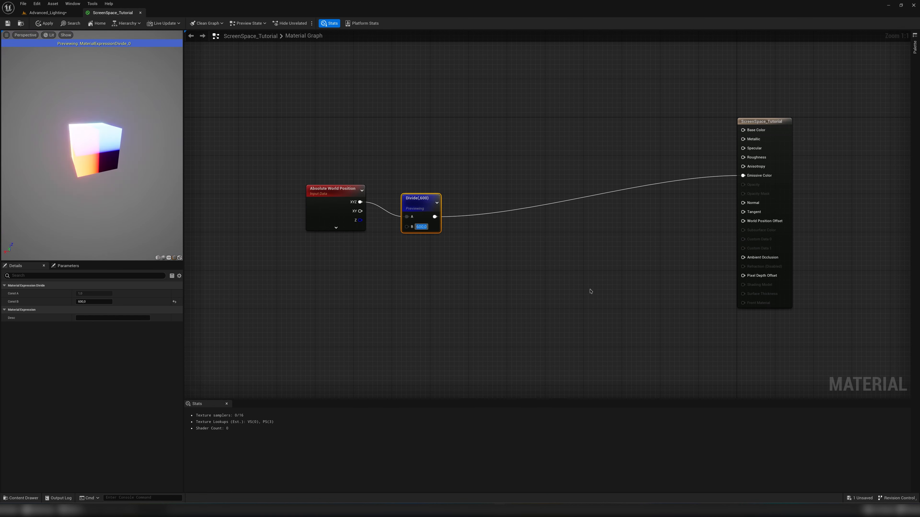
Switch the material preview to Unlit shading and save the material.
left_click_drag(61, 162, 75, 45)
left_click(49, 34)
left_click(58, 54)
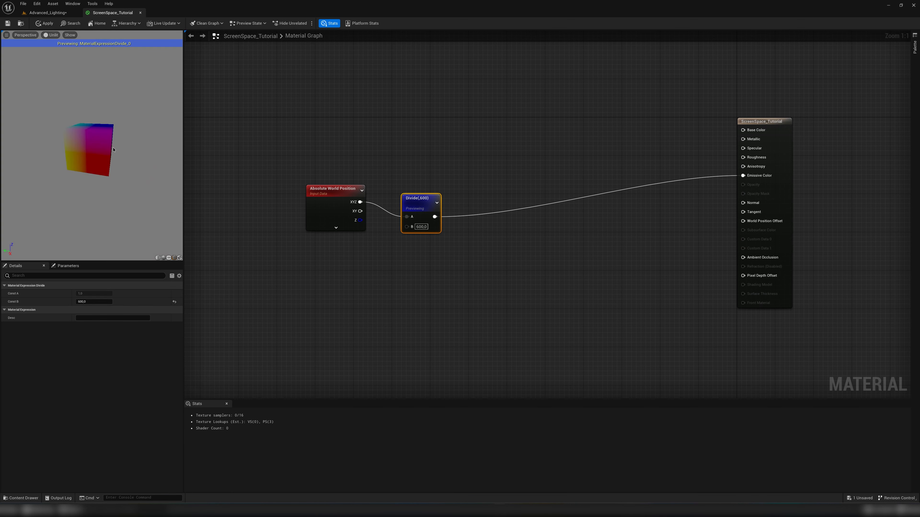
left_click(10, 23)
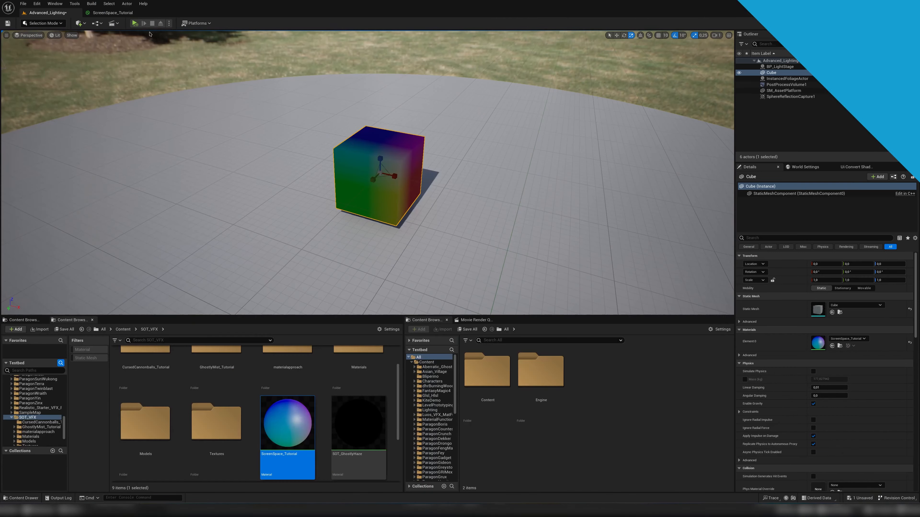
Examine the world-position colours on the cube in the level from several sides, close up and from above.
left_click_drag(149, 34, 217, 109, "alt")
left_click_drag(368, 172, 435, 138, "alt")
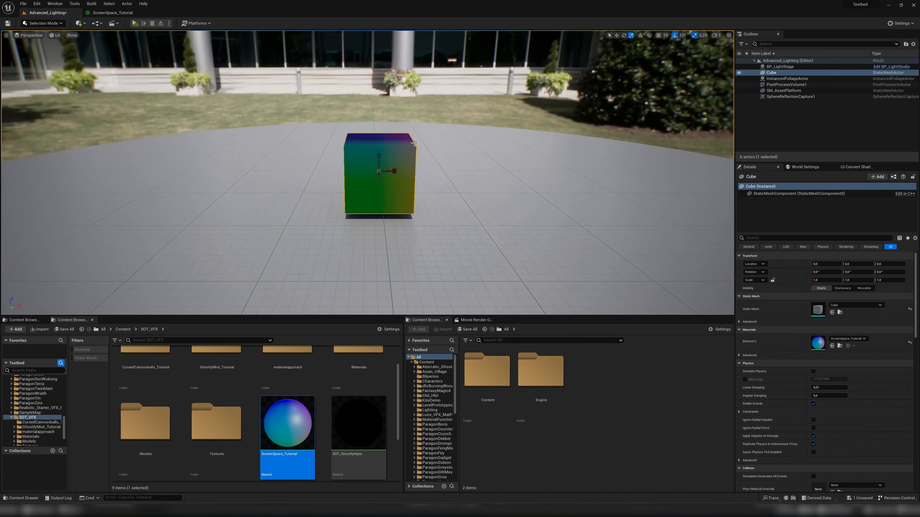
scroll(368, 172, "up", 4)
left_click_drag(367, 173, 688, 171, "alt")
left_click_drag(337, 145, 445, 145, "alt")
scroll(336, 145, "down", 4)
left_click_drag(336, 146, 95, 160, "alt")
left_click_drag(616, 83, 436, 125, "alt")
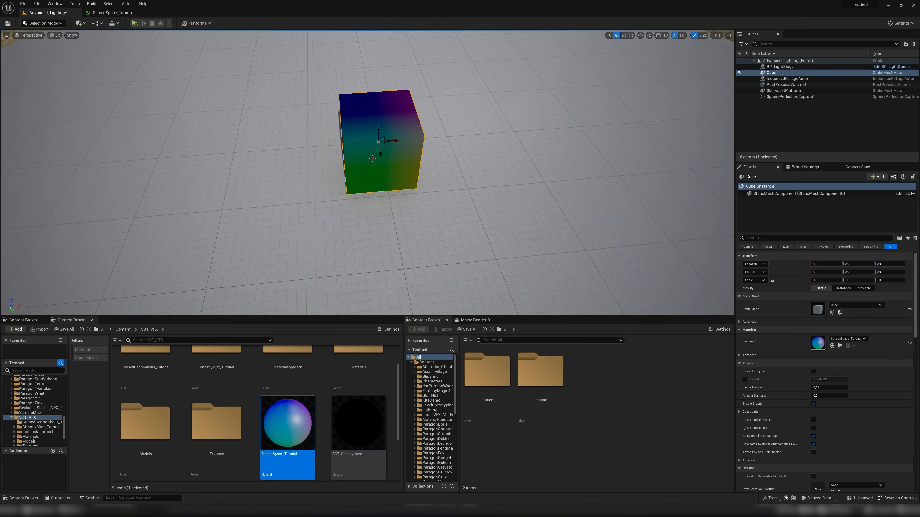
Try moving the cube around the level to test its world-position colours, undoing each move.
mouse_move(379, 141)
left_mouse_down()
mouse_move(485, 158)
mouse_move(406, 250)
mouse_move(260, 201)
mouse_move(240, 98)
mouse_move(372, 51)
mouse_move(542, 83)
mouse_move(487, 211)
mouse_move(341, 118)
mouse_move(499, 103)
mouse_move(353, 96)
mouse_move(388, 139)
mouse_move(371, 154)
left_mouse_up()
key("ctrl+z")
right_click_drag(389, 155, 389, 109)
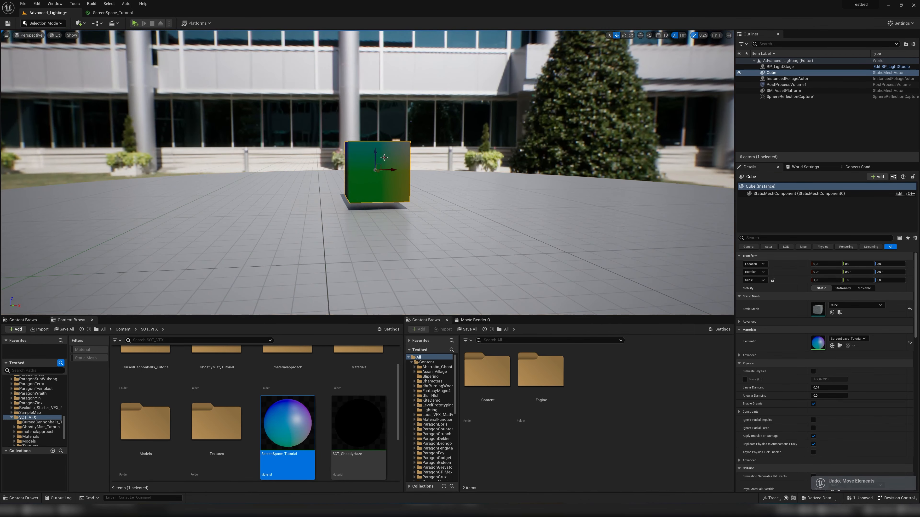
left_click_drag(381, 165, 442, 93)
key("ctrl+z")
key("f")
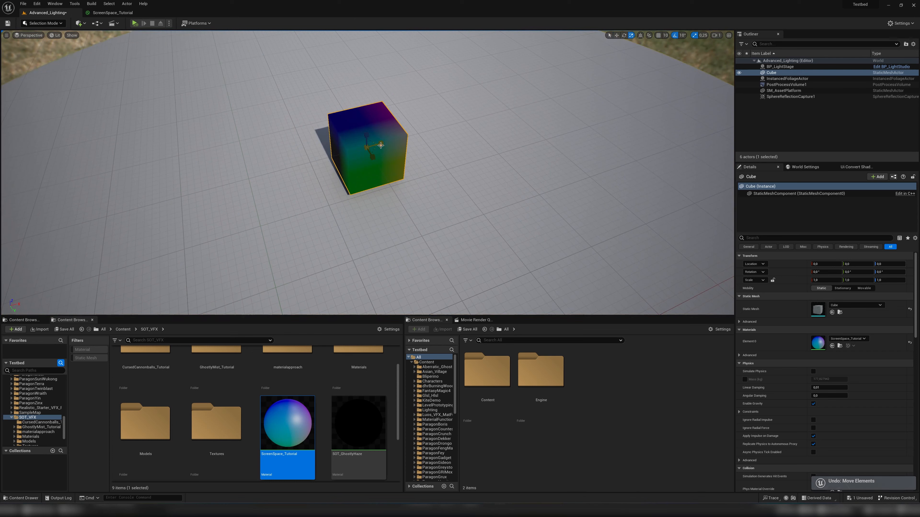
Stretch the cube along X and Y and examine its world-position colours from above.
left_click_drag(382, 145, 305, 173)
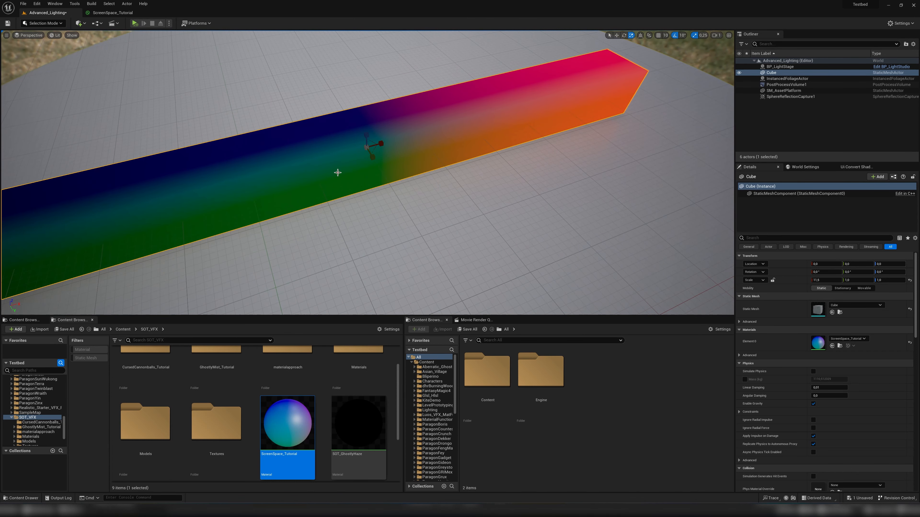
mouse_move(406, 132)
right_mouse_down()
mouse_move(536, 156)
mouse_move(406, 132)
right_mouse_up()
left_click_drag(459, 138, 460, 102)
key("f")
left_click_drag(368, 173, 406, 232, "alt")
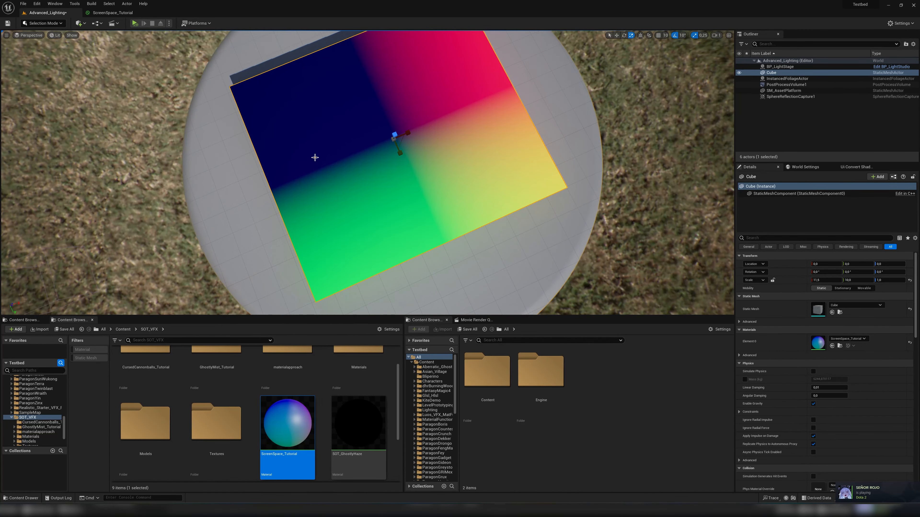
left_click_drag(327, 147, 276, 154, "alt")
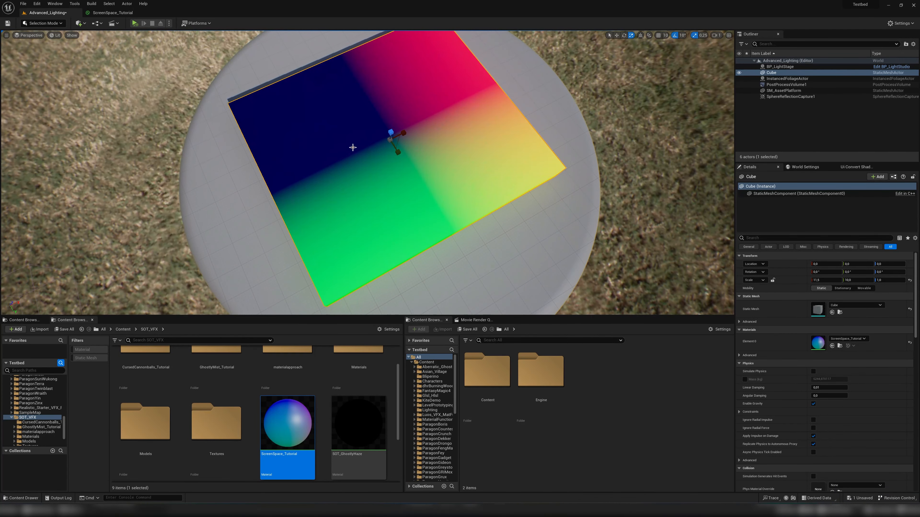
left_click_drag(352, 249, 375, 174, "alt")
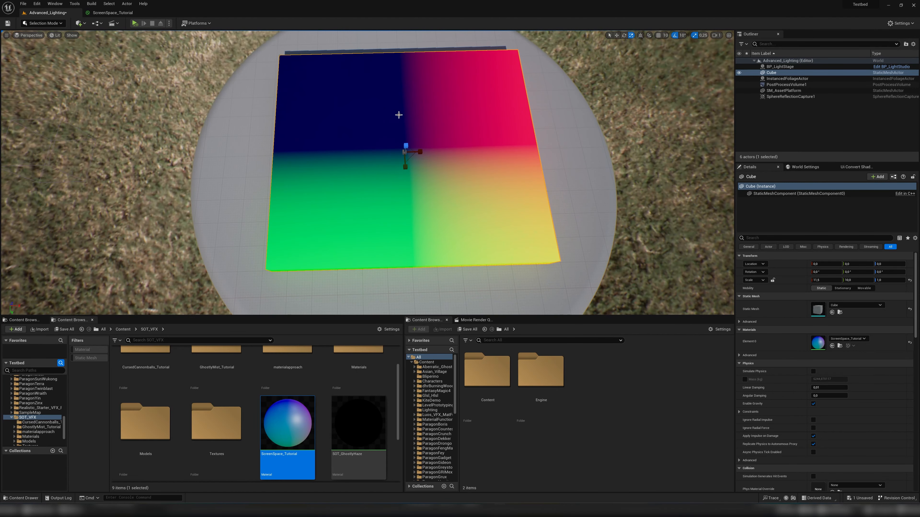
Undo the X and Y scaling of the cube and frame it in the viewport.
key("ctrl+z")
key("ctrl+z")
left_click_drag(421, 207, 47, 170, "alt")
key("f")
scroll(298, 191, "down", 5)
left_click_drag(371, 159, 371, 144, "alt")
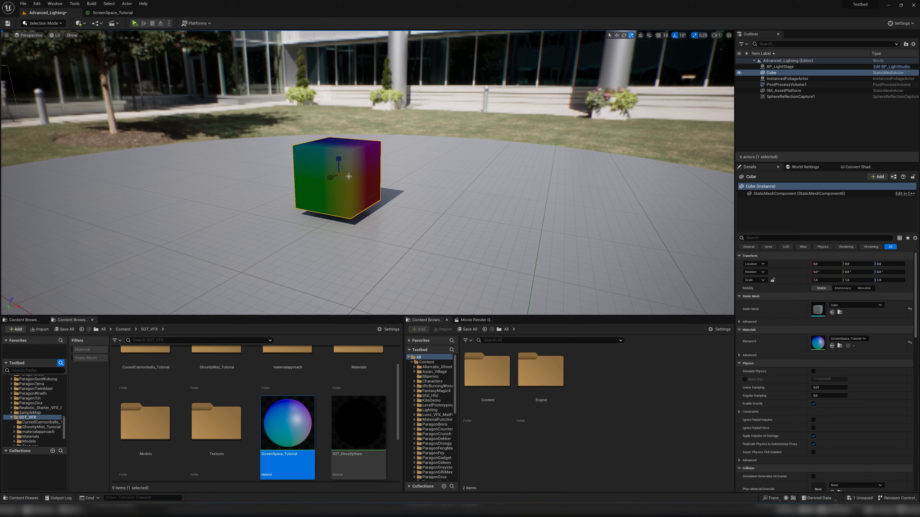
Try scaling and moving the cube to test its world-position colours, undoing each change.
left_click_drag(349, 176, 417, 174)
key("ctrl+z")
key("w")
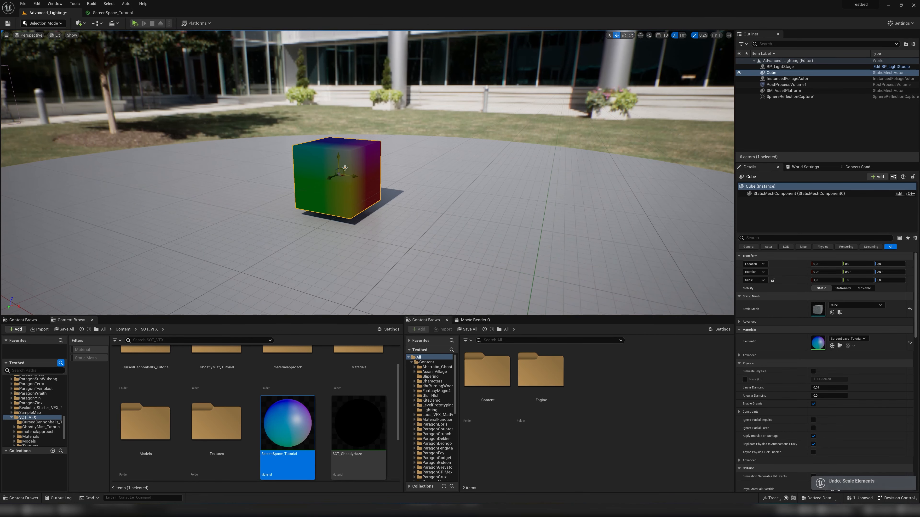
left_click_drag(345, 167, 479, 154)
key("ctrl+z")
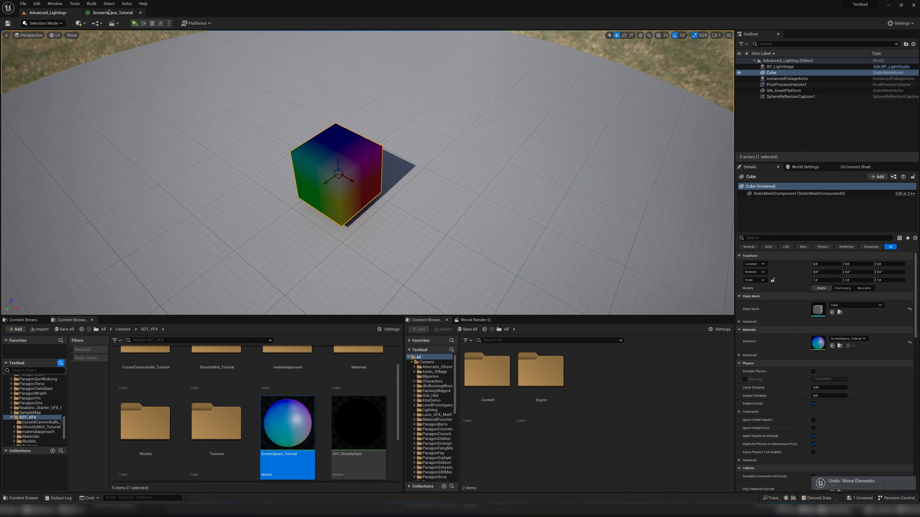
Add an Object Position node below the Absolute World Position node in the ScreenSpace_Tutorial material graph.
left_click(109, 12)
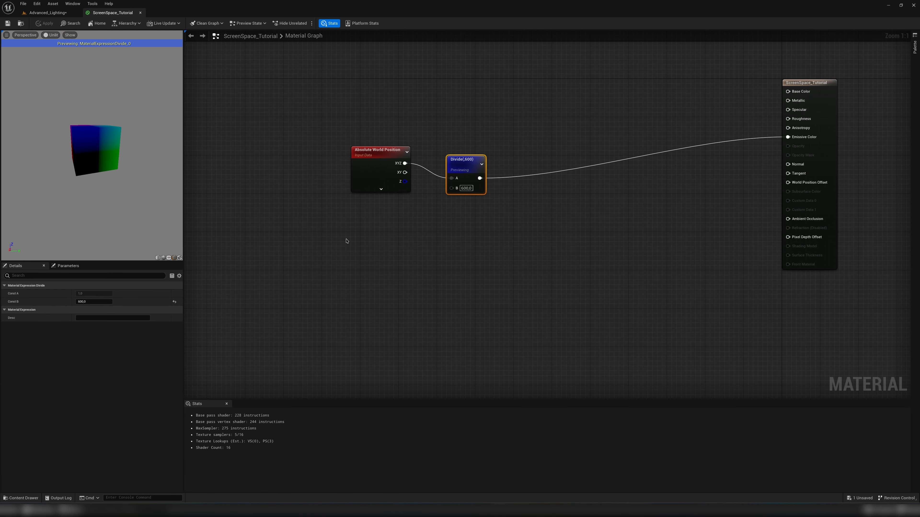
right_click(367, 223)
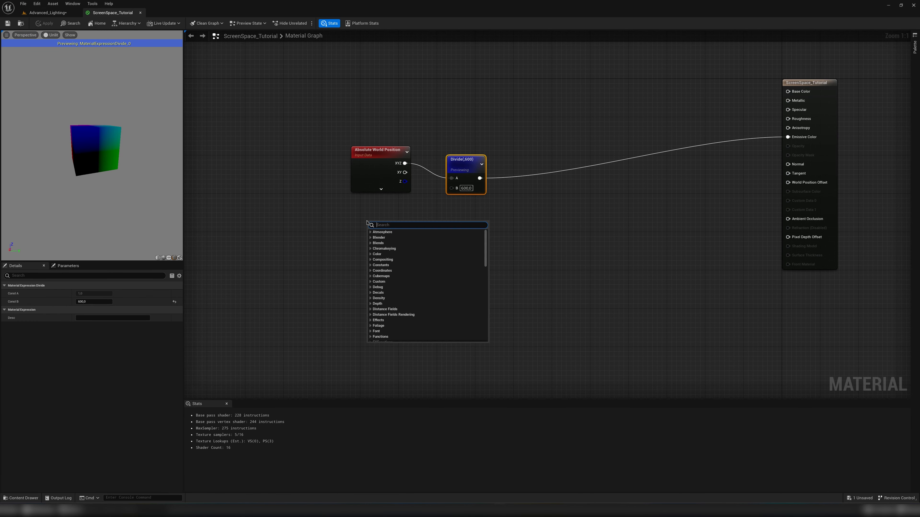
type("object")
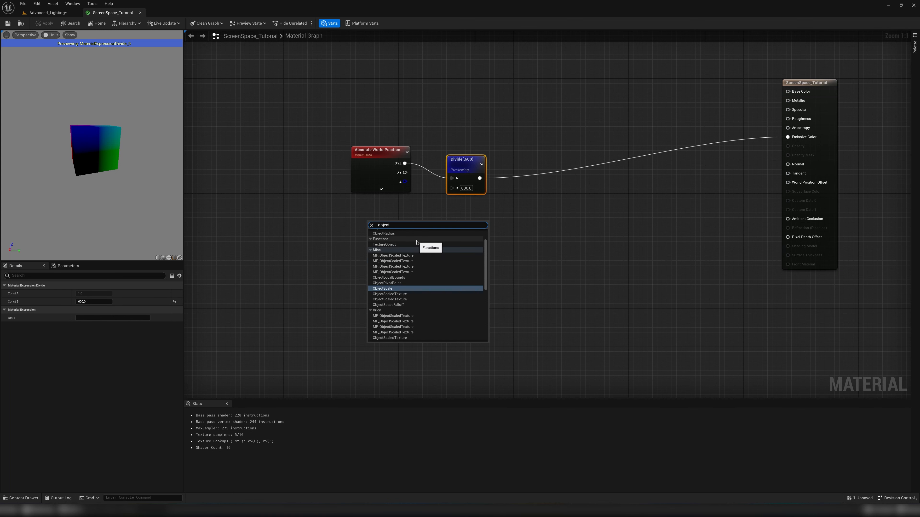
type(" position")
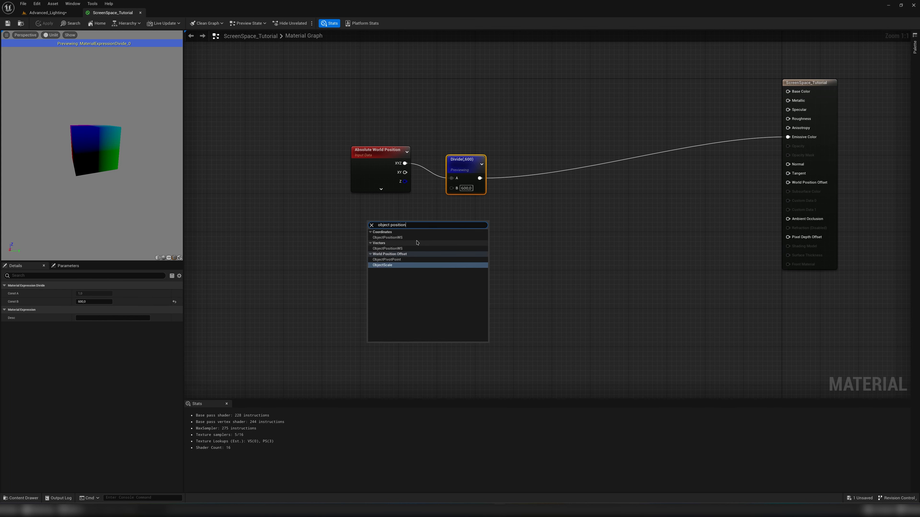
key("Up")
key("Up")
key("Up")
key("Down")
key("Up")
key("Return")
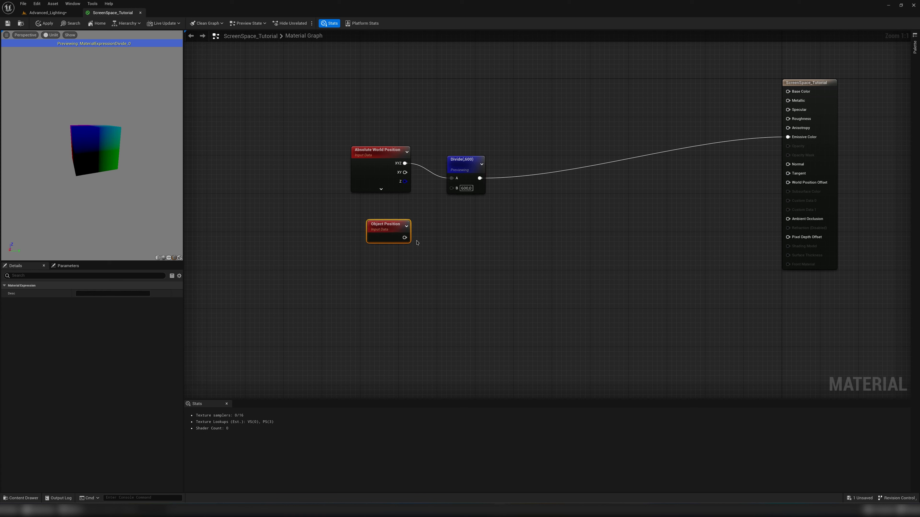
Nudge the Object Position node slightly closer beneath the Absolute World Position node.
left_click_drag(383, 238, 377, 236)
left_click(434, 242)
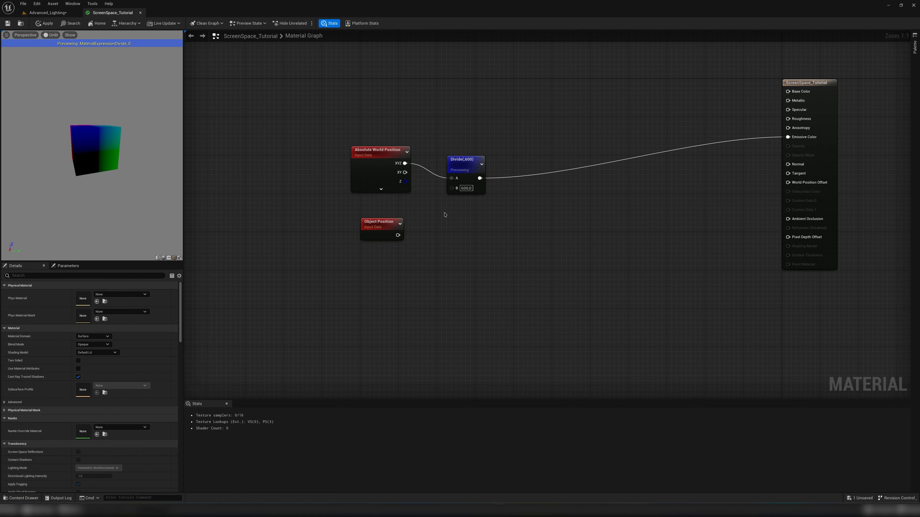
key("s")
left_click(424, 199)
key("Delete")
Add a Subtract node with the XYZ of Absolute World Position as A and Object Position as B.
right_click(420, 209)
type("subtract")
key("Return")
left_click_drag(405, 163, 406, 167)
left_click_drag(431, 224, 431, 221)
left_click_drag(398, 234, 427, 231)
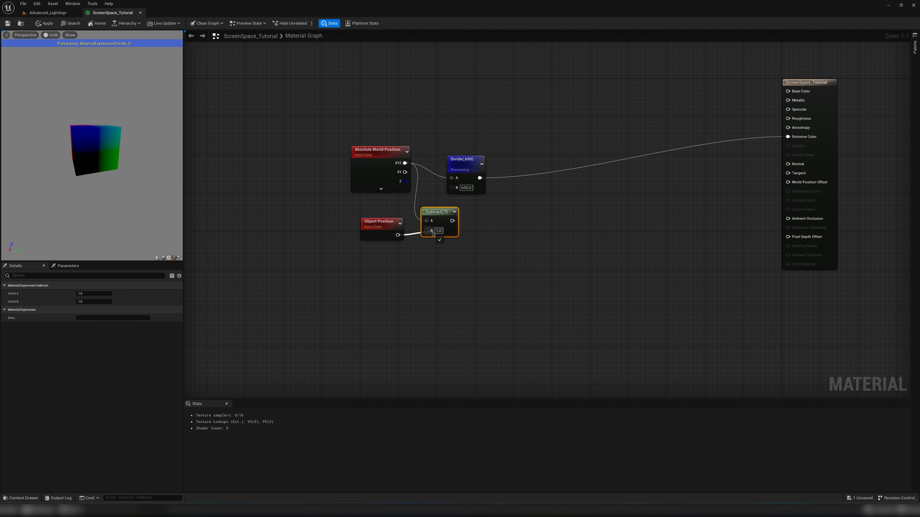
Preview the Subtract node and turn the preview cube to examine its colours.
right_click(444, 214)
left_click(449, 226)
left_click_drag(119, 157, 96, 157)
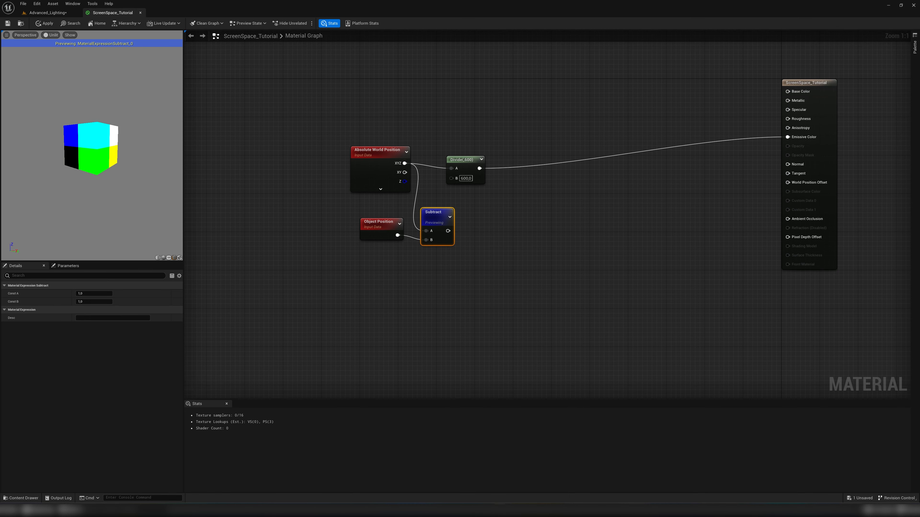
Rearrange the Absolute World Position and Object Position nodes further away from the Subtract node, with Object Position level with input B.
left_click_drag(380, 154, 352, 153)
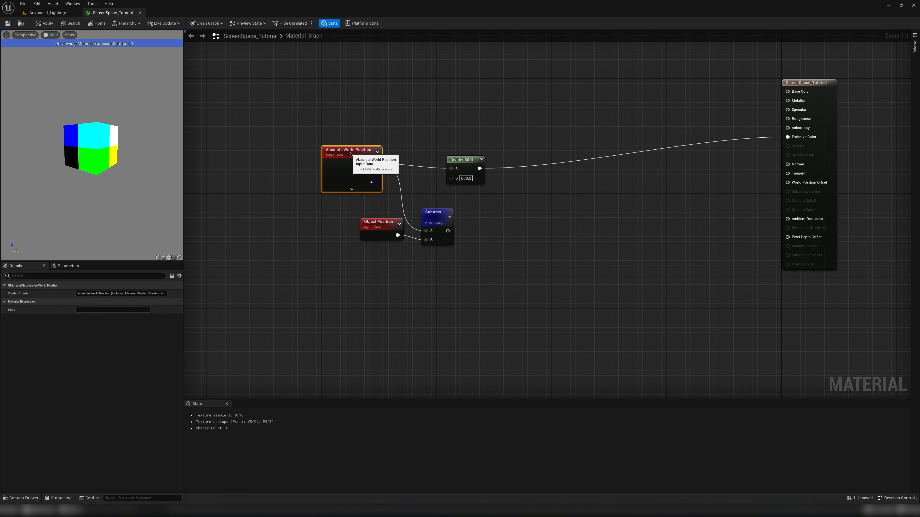
left_click_drag(365, 220, 344, 205)
left_click(335, 159)
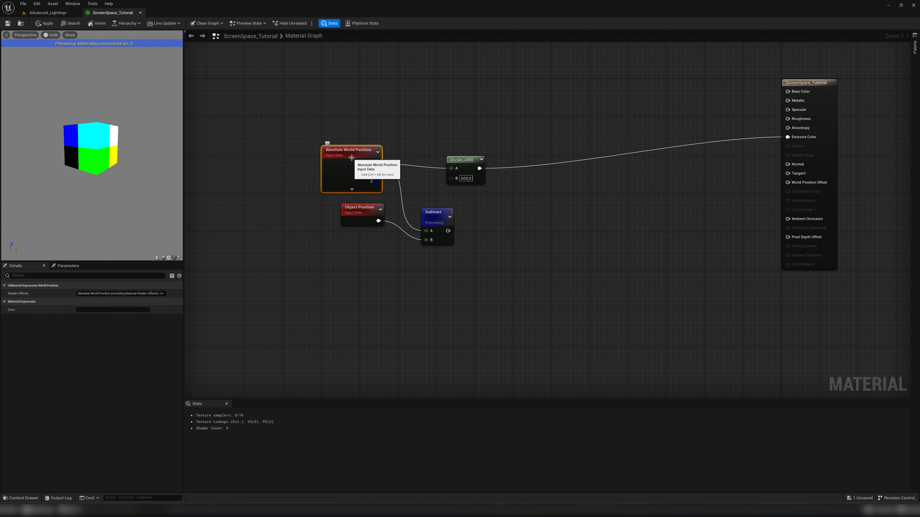
mouse_move(370, 173)
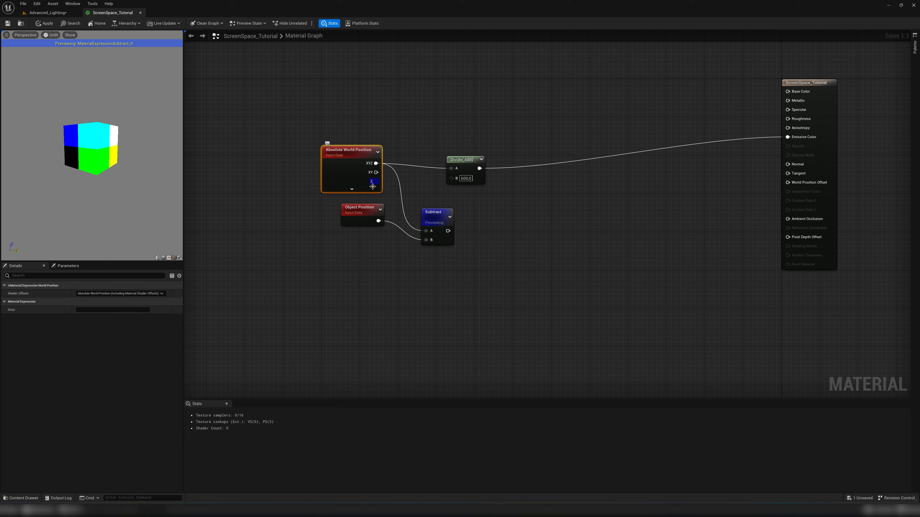
left_click_drag(354, 214, 349, 232)
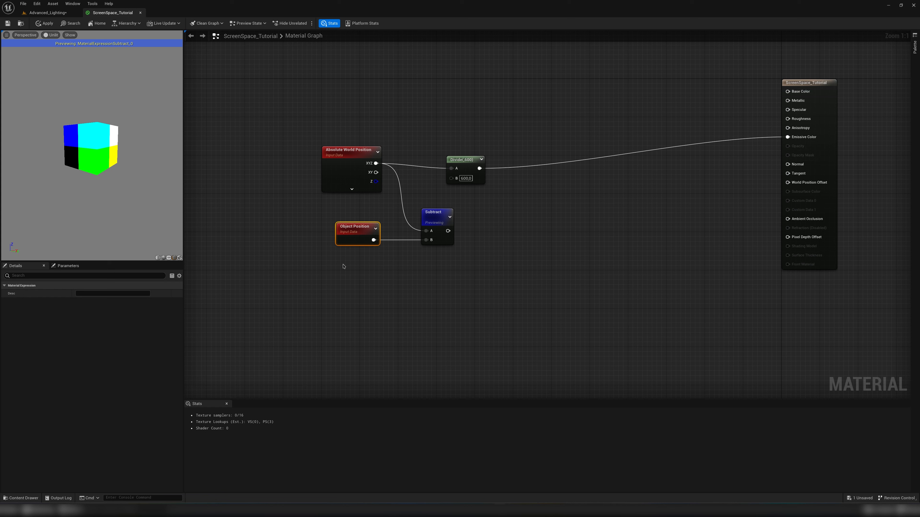
left_click_drag(288, 120, 358, 261)
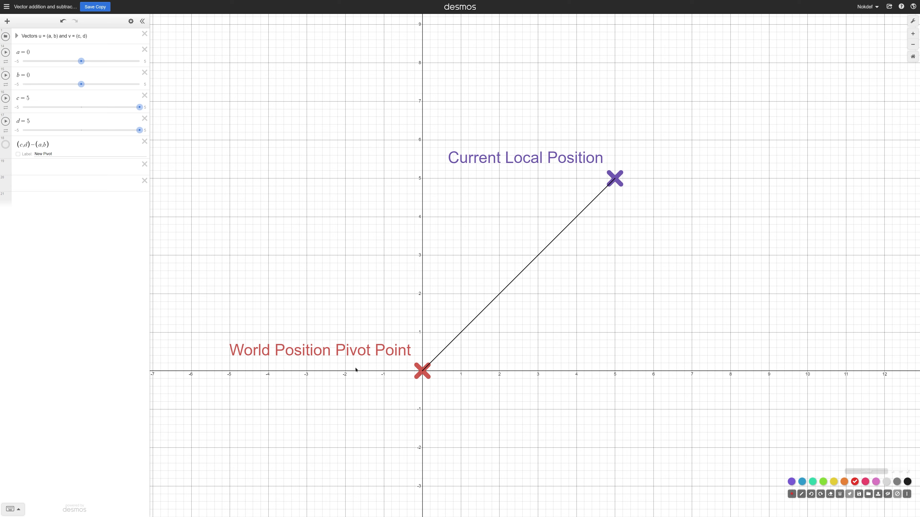
Switch to the Desmos vector graph, circle 5 on both axes in red and draw dashed guides to the Current Local Position point.
left_click_drag(438, 370, 491, 302)
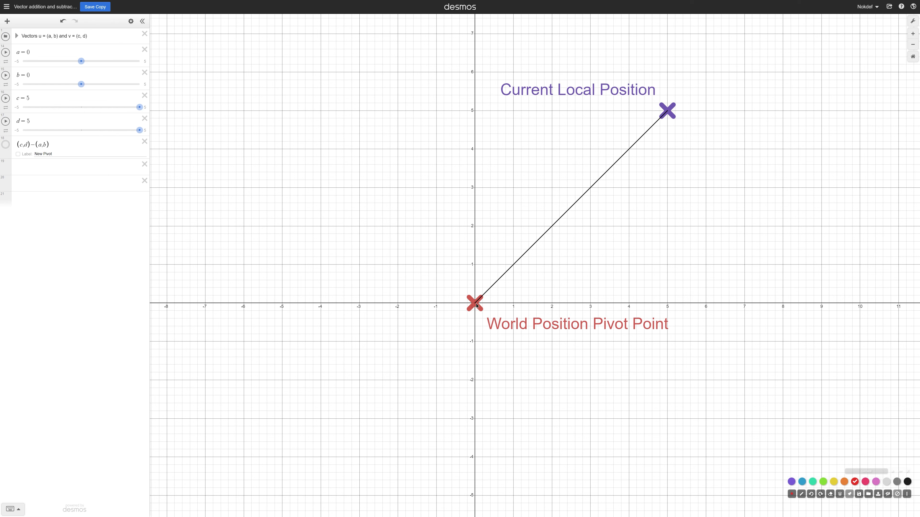
left_click_drag(706, 132, 647, 203)
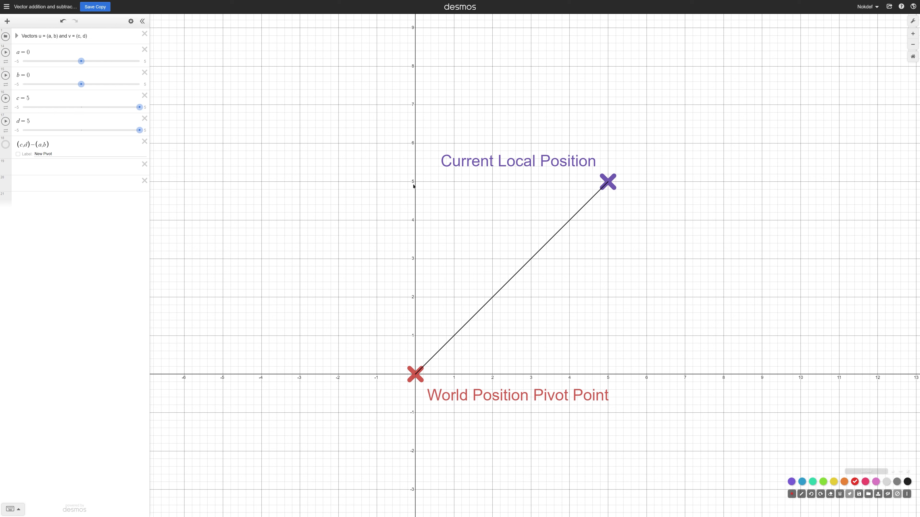
left_click(897, 495)
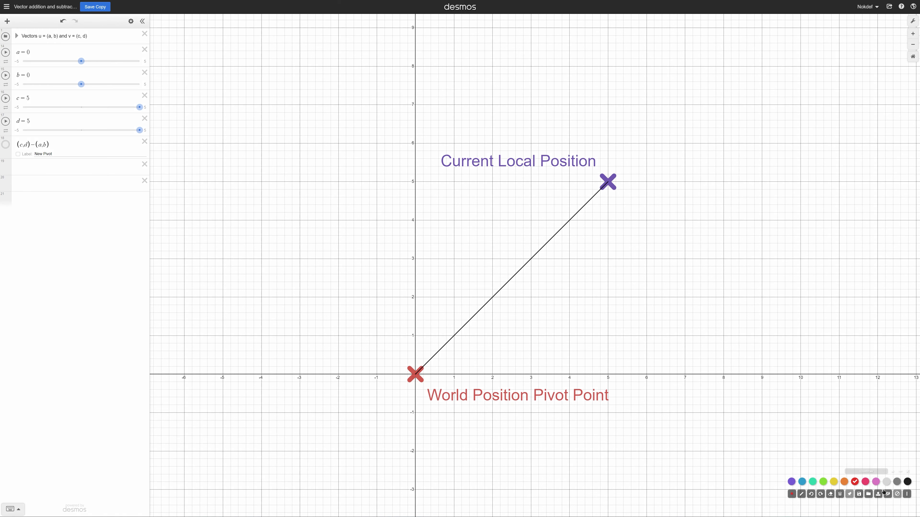
mouse_move(407, 176)
left_mouse_down()
mouse_move(426, 189)
mouse_move(402, 181)
mouse_move(602, 182)
left_mouse_up()
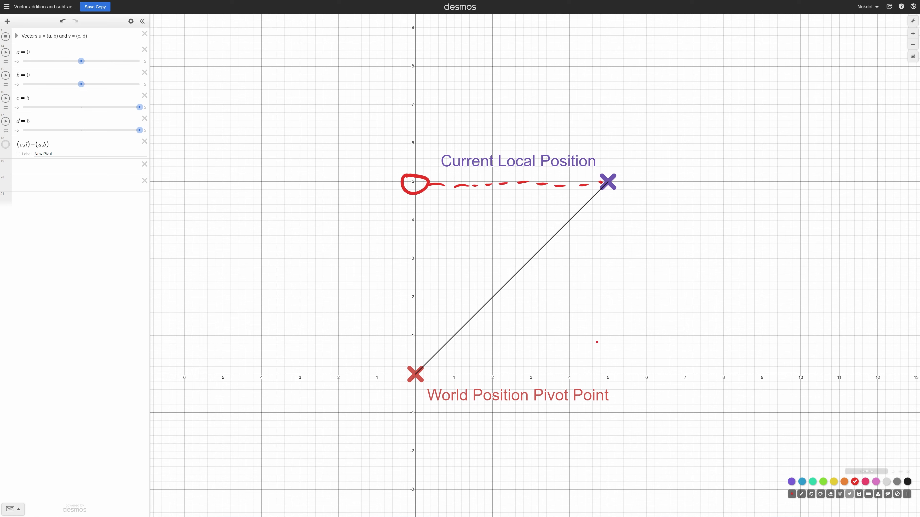
left_click_drag(604, 374, 606, 247)
left_click_drag(610, 213, 608, 183)
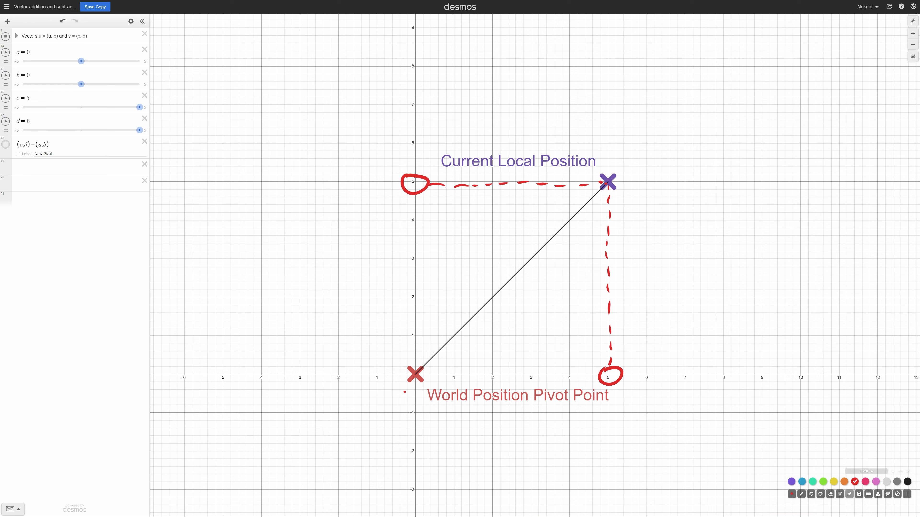
Mark the World Position Pivot Point with a purple circle and nearby axis arrows, and clear the annotations.
left_click(791, 482)
mouse_move(357, 372)
left_mouse_down()
mouse_move(358, 341)
mouse_move(385, 376)
left_mouse_up()
mouse_move(407, 366)
left_mouse_down()
mouse_move(432, 374)
mouse_move(422, 375)
left_mouse_up()
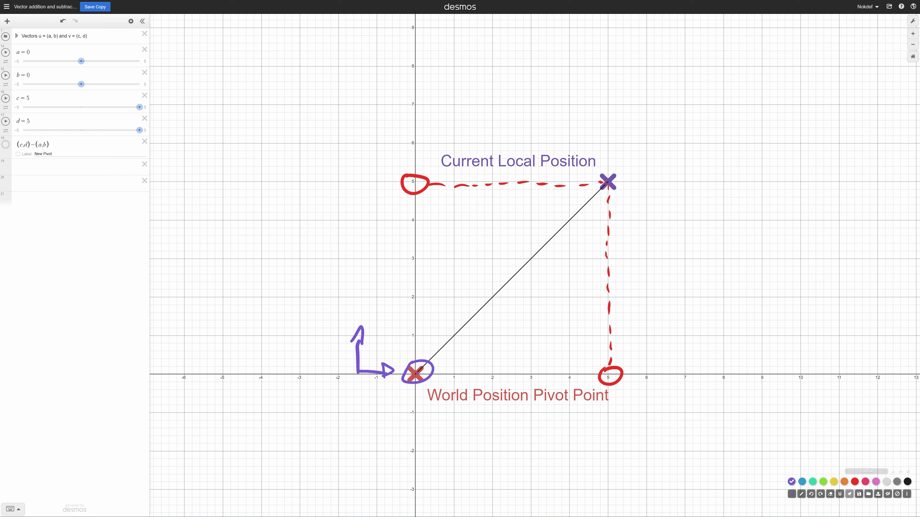
mouse_move(422, 351)
left_mouse_down()
mouse_move(440, 316)
mouse_move(500, 260)
mouse_move(578, 207)
mouse_move(569, 218)
left_mouse_up()
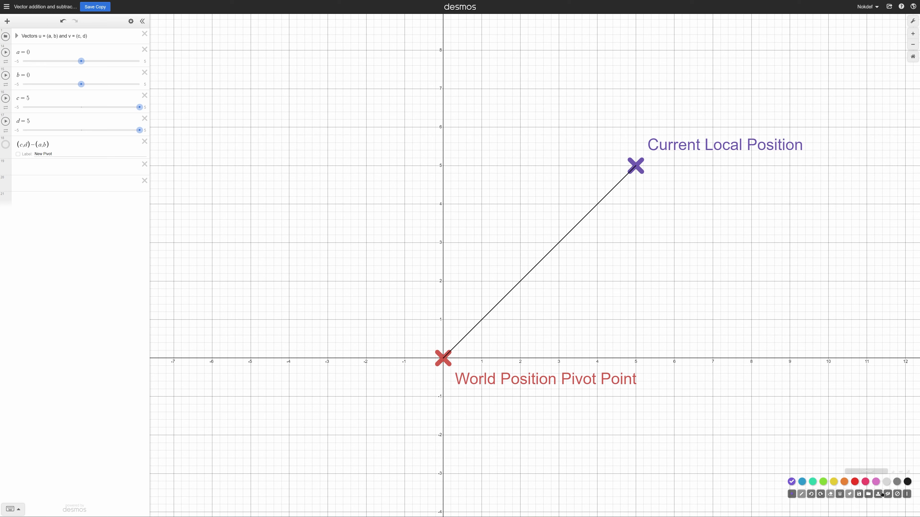
left_click(898, 494)
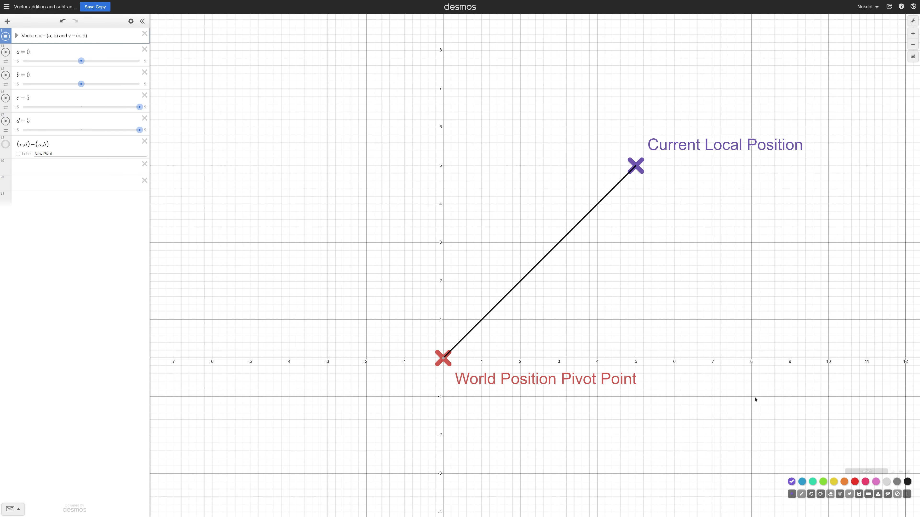
Move the Current Local Position point so that c = 4 and d = 4.
mouse_move(624, 182)
left_mouse_down()
mouse_move(516, 285)
mouse_move(636, 165)
left_mouse_up()
left_click_drag(635, 166, 597, 205)
left_click_drag(597, 205, 598, 204)
left_click_drag(139, 107, 127, 131)
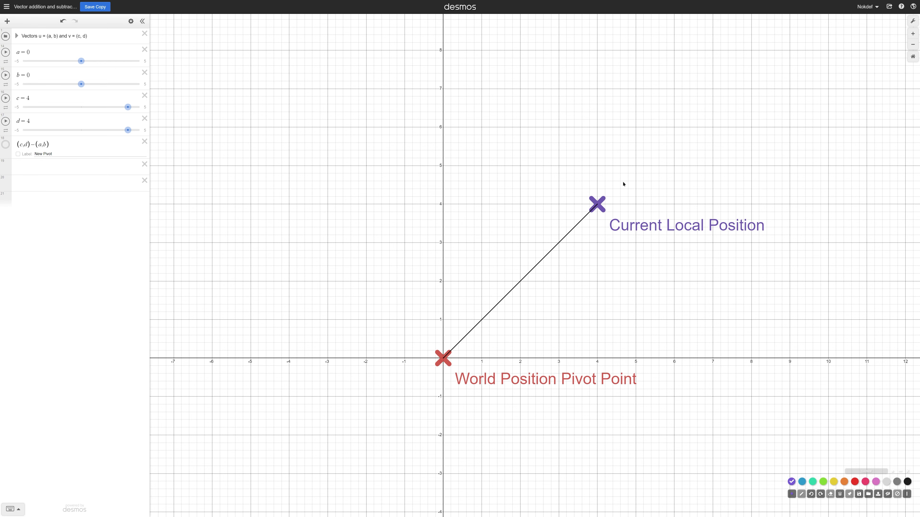
Draw a curved green arrow from the World Position Pivot Point to the Current Local Position, and erase it.
left_click_drag(622, 183, 602, 160)
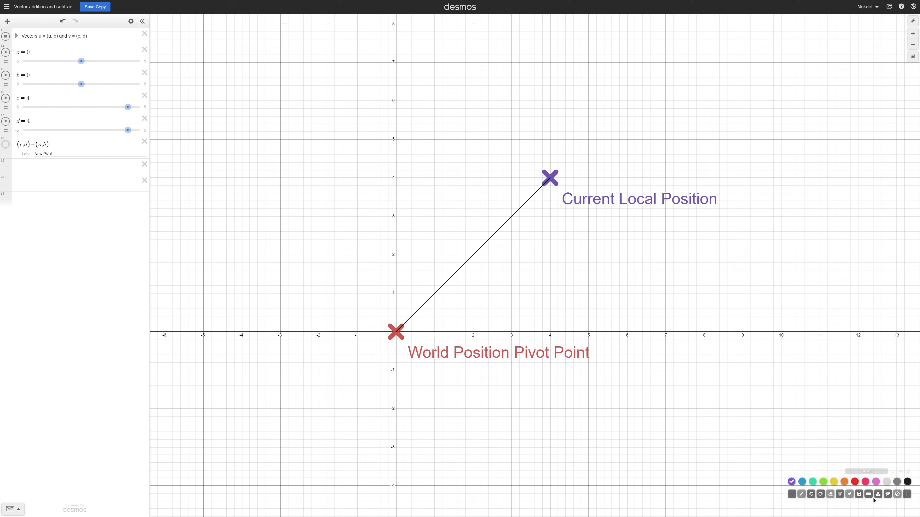
left_click(823, 481)
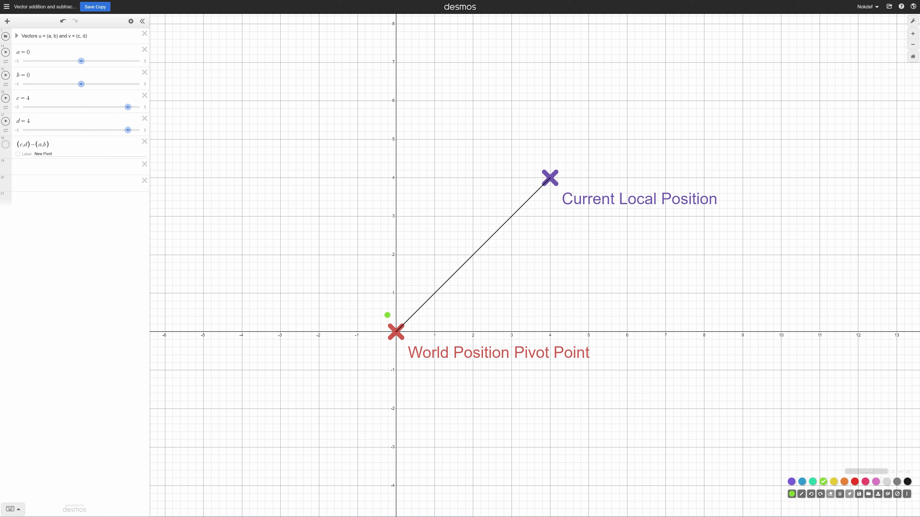
mouse_move(387, 317)
left_mouse_down()
mouse_move(377, 284)
mouse_move(432, 195)
mouse_move(512, 167)
mouse_move(510, 154)
mouse_move(498, 182)
left_mouse_up()
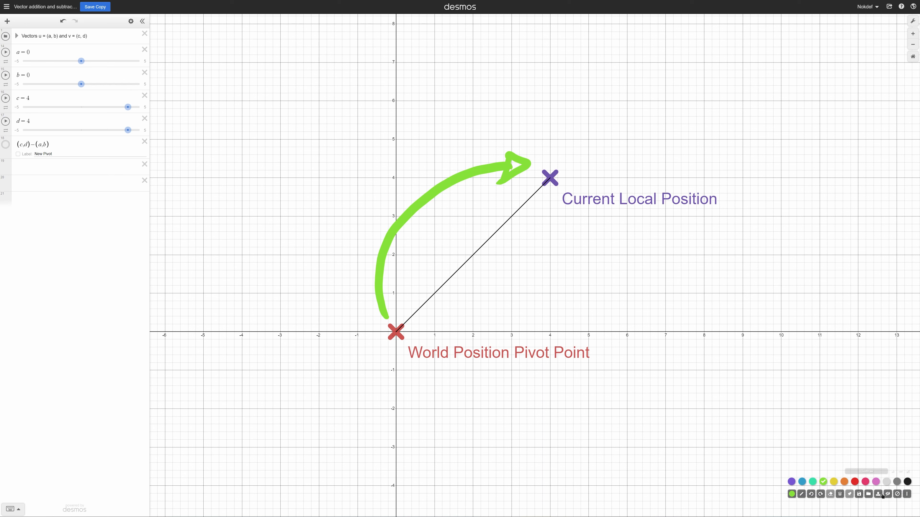
left_click(839, 494)
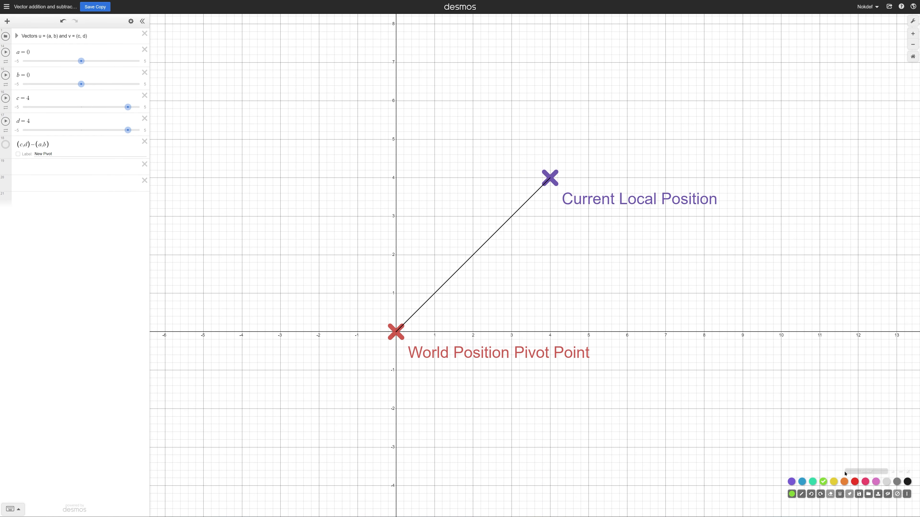
Check the coordinates of the World Position Pivot Point and the Current Local Position point.
left_click(395, 331)
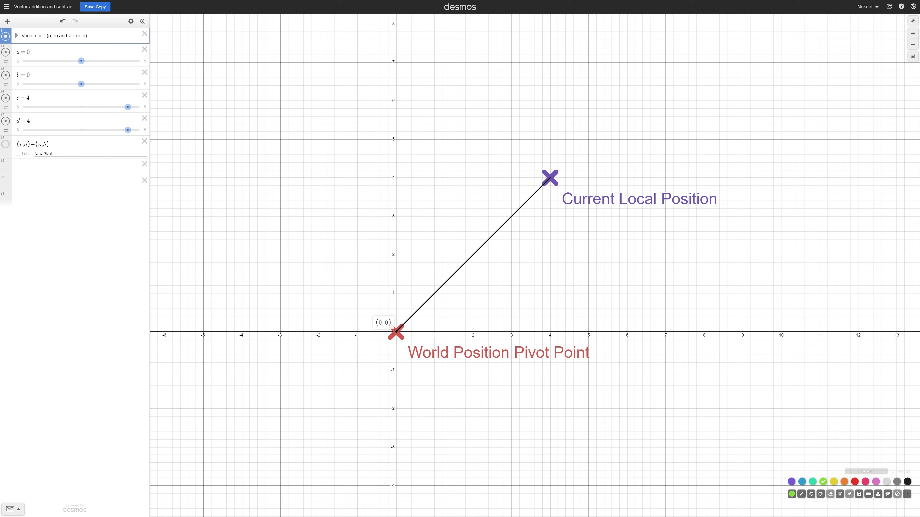
left_click_drag(395, 331, 550, 178)
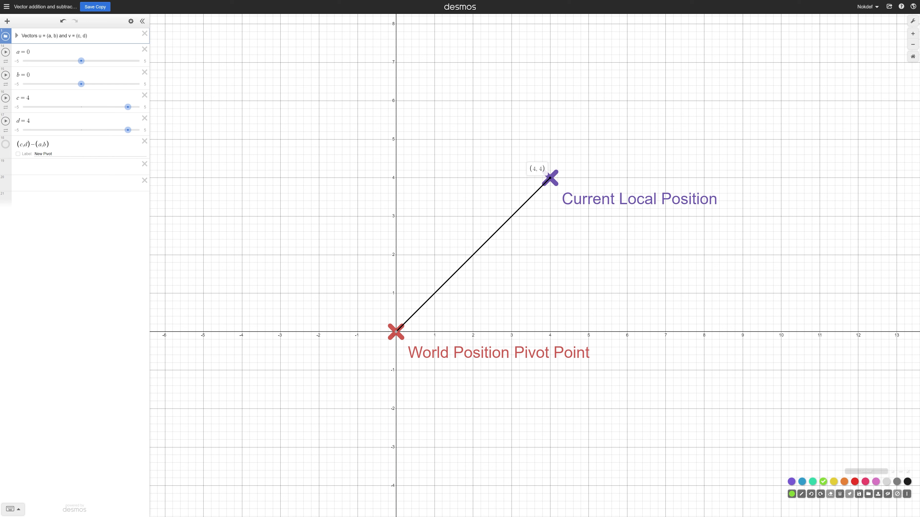
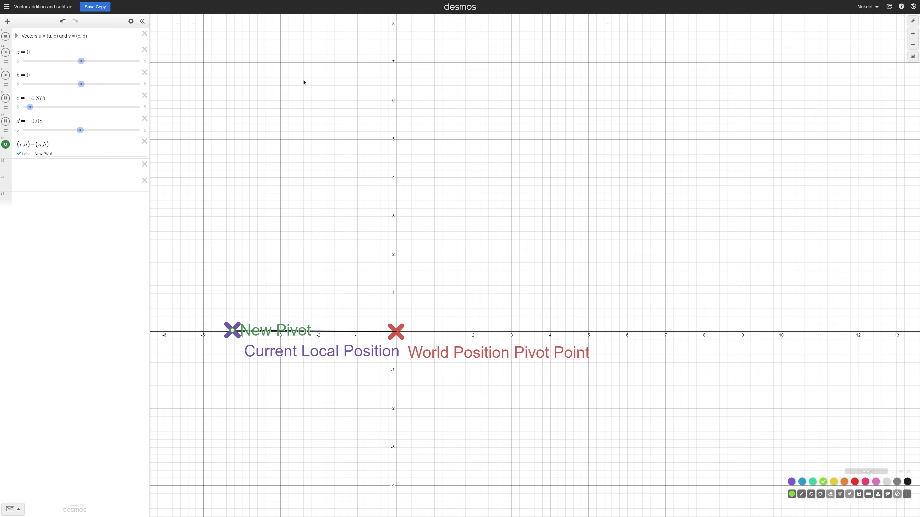
Circle the World Position Pivot Point in green and sketch a dashed path around it, and clear the drawing.
left_click_drag(441, 216, 514, 125)
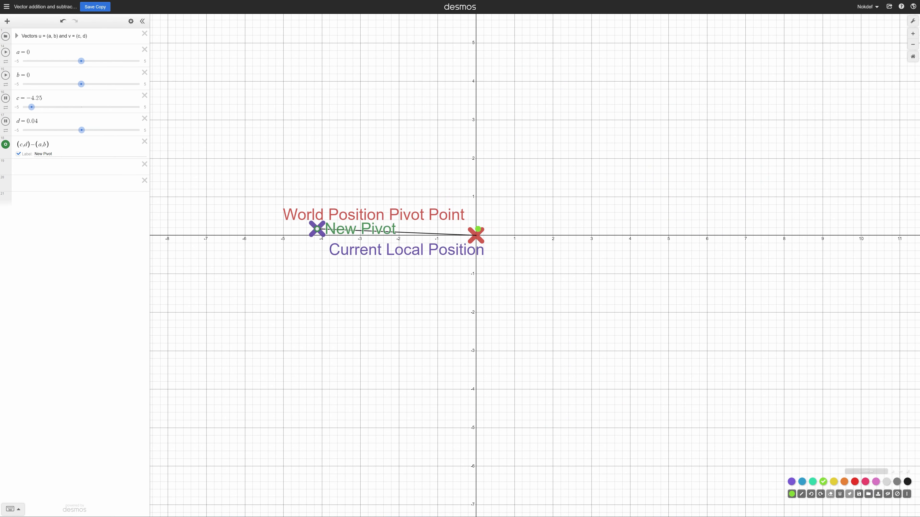
left_click_drag(478, 229, 471, 254)
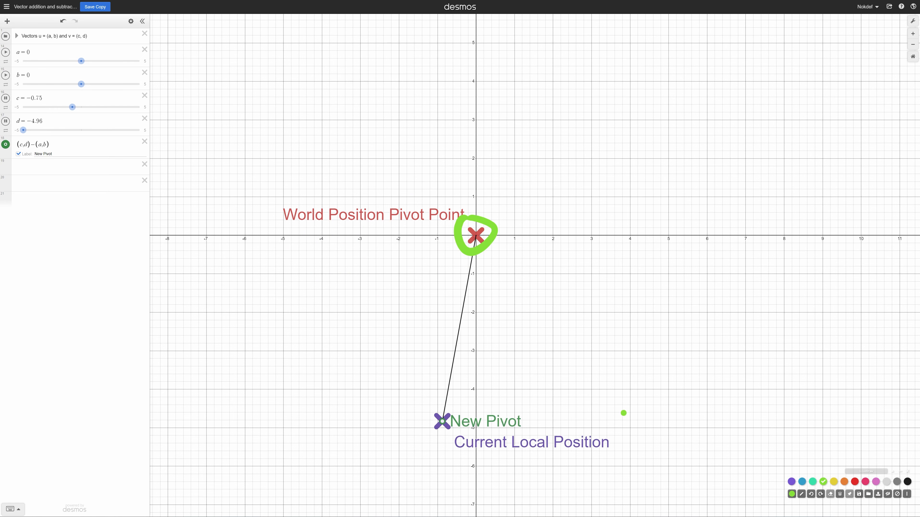
mouse_move(532, 352)
left_mouse_down()
mouse_move(569, 322)
mouse_move(667, 189)
mouse_move(579, 113)
mouse_move(471, 67)
mouse_move(385, 250)
left_mouse_up()
left_click_drag(368, 316, 371, 326)
left_click(402, 316)
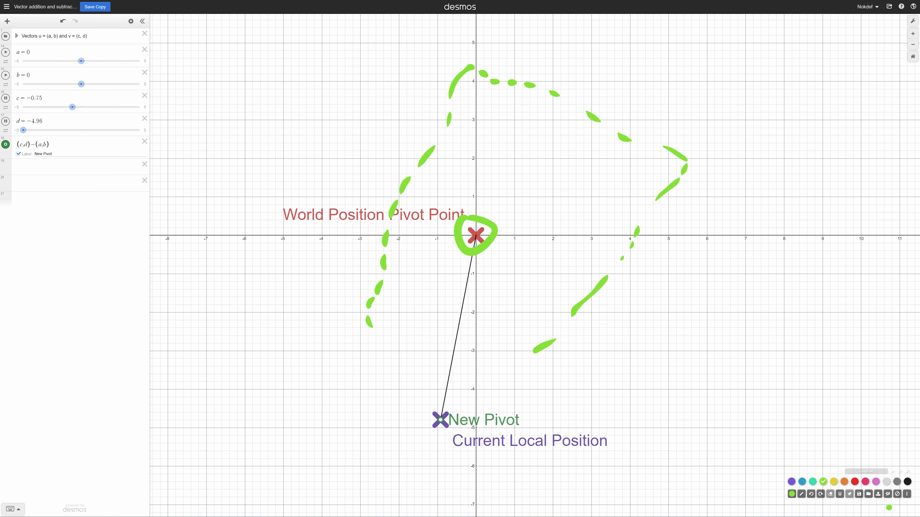
left_click(888, 495)
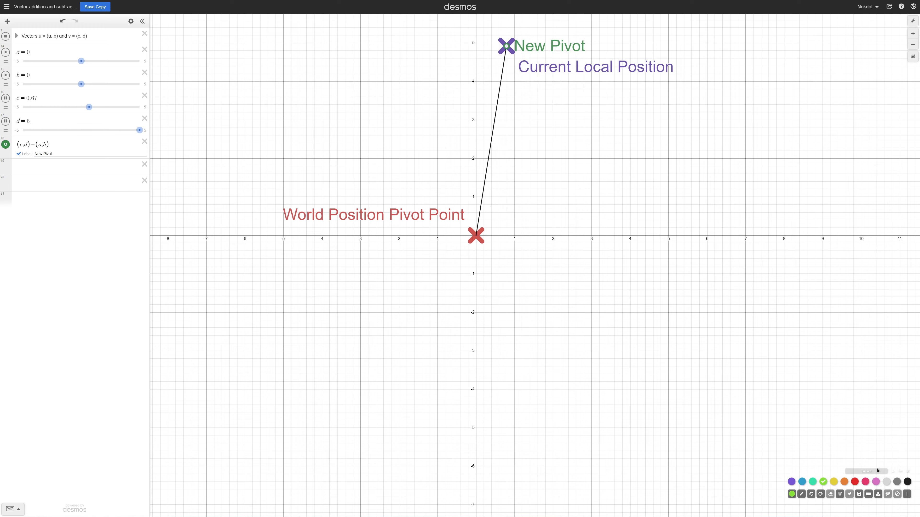
left_click_drag(624, 233, 634, 256)
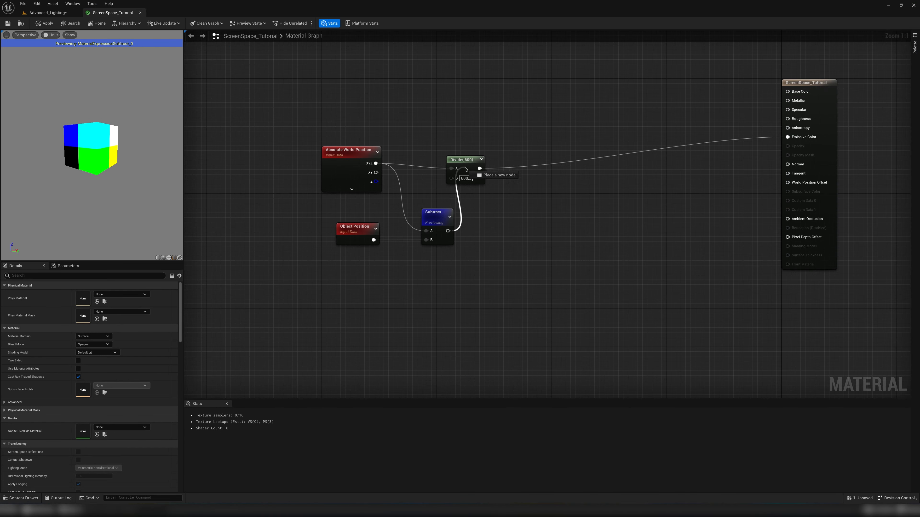
Back in Unreal Editor, feed Subtract into input A of the Divide node, space the nodes apart and stop previewing Subtract.
left_click_drag(470, 162, 518, 168)
right_click(437, 217)
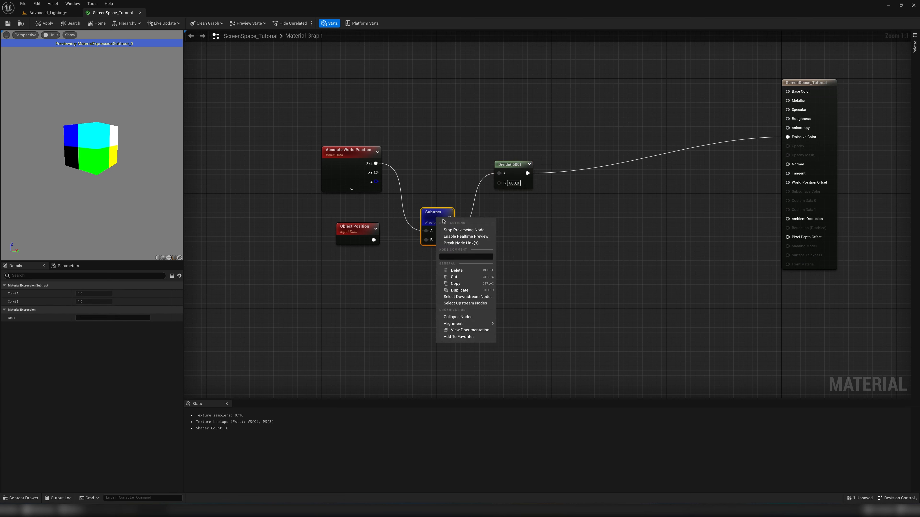
left_click(464, 230)
left_click(431, 252)
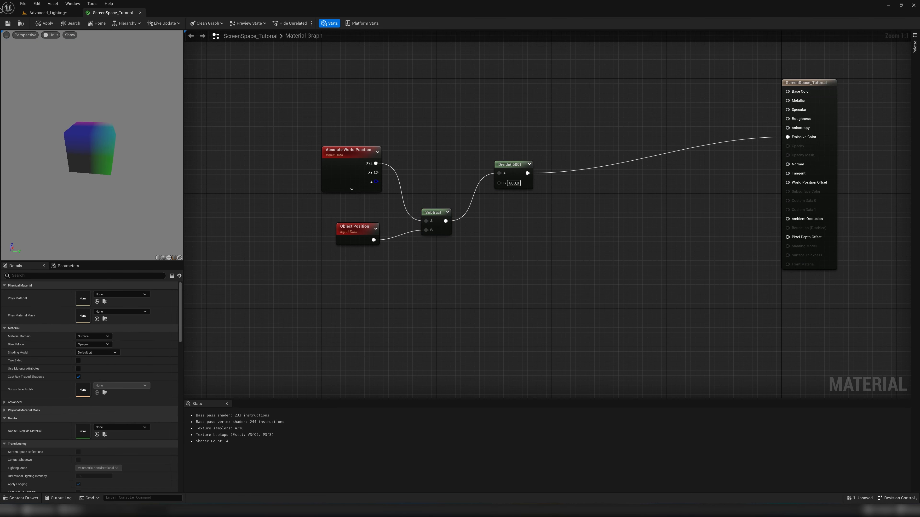
Try moving the cube in the Advanced_Lighting level to test its object-relative colours, undoing each move.
left_click(44, 13)
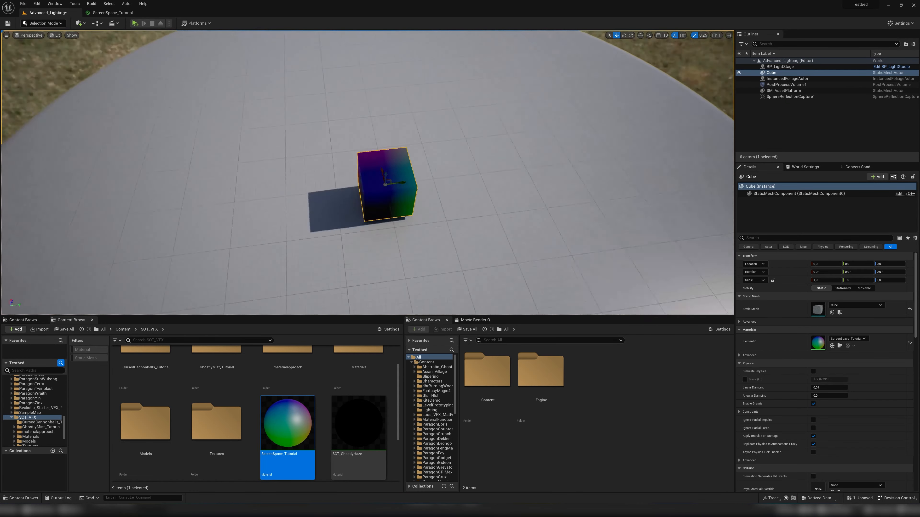
left_click_drag(353, 172, 522, 108)
key("ctrl+z")
left_click_drag(570, 127, 406, 119, "alt")
mouse_move(405, 120)
right_mouse_down()
mouse_move(340, 122)
mouse_move(406, 124)
right_mouse_up()
left_click_drag(352, 171, 510, 170)
key("ctrl+z")
scroll(510, 142, "up", 5)
scroll(510, 142, "down", 5)
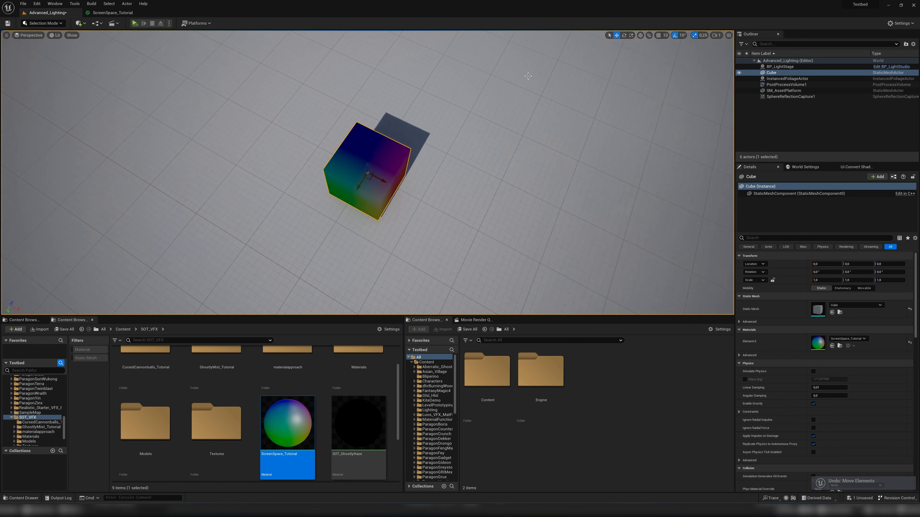
Try scaling the cube in the Advanced_Lighting level to test how its colours stretch, and undo the scaling.
left_click(112, 12)
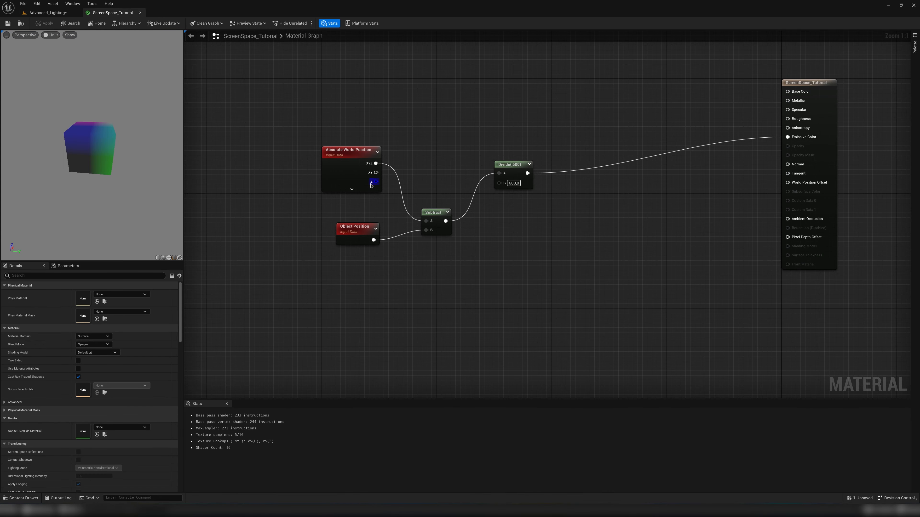
left_click(32, 12)
left_click_drag(372, 236, 462, 157, "alt")
scroll(462, 157, "down", 4)
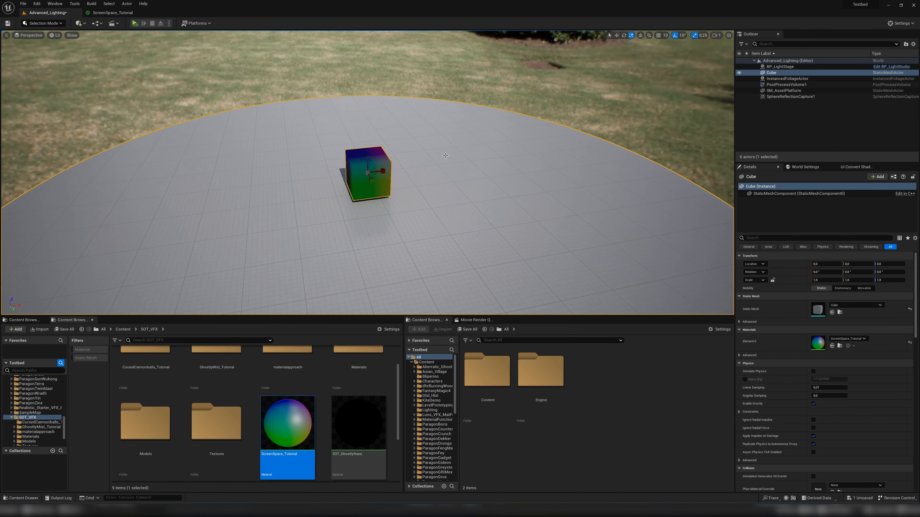
left_click_drag(384, 169, 492, 163)
scroll(418, 153, "down", 3)
right_click_drag(378, 174, 305, 177)
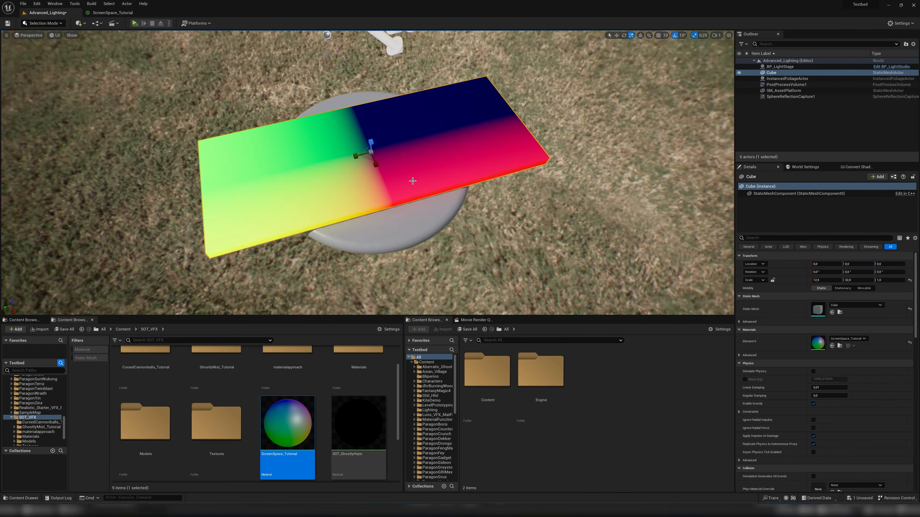
key("ctrl+z")
key("f")
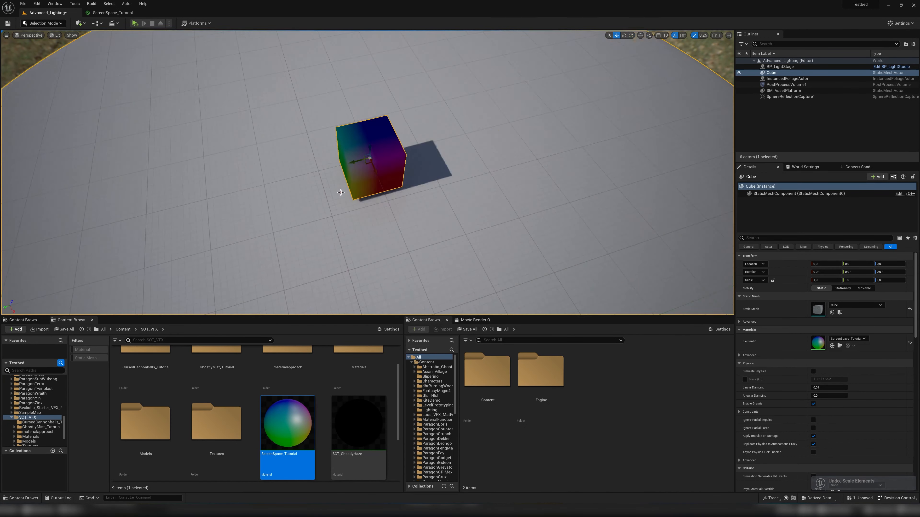
Add an Object Bounds node below Object Position in the ScreenSpace_Tutorial graph and connect it to Emissive Color.
left_click(105, 12)
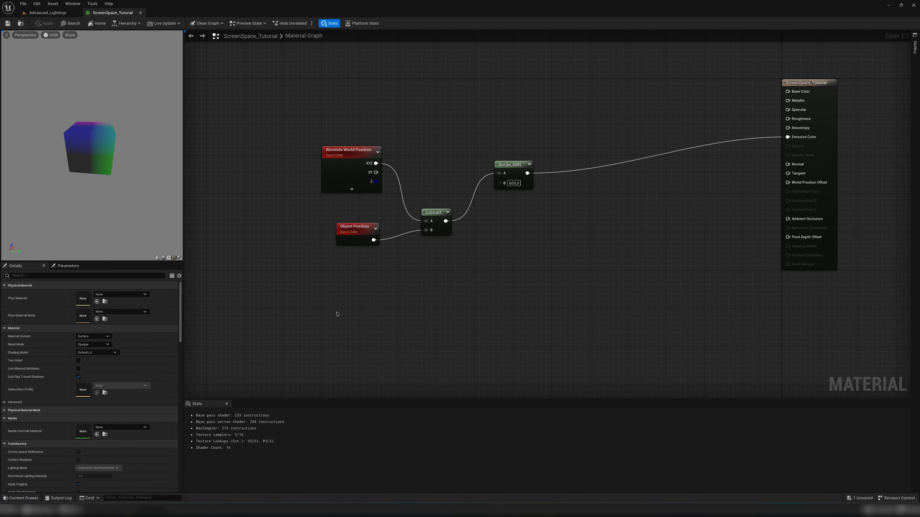
right_click_drag(321, 283, 336, 190)
right_click(336, 190)
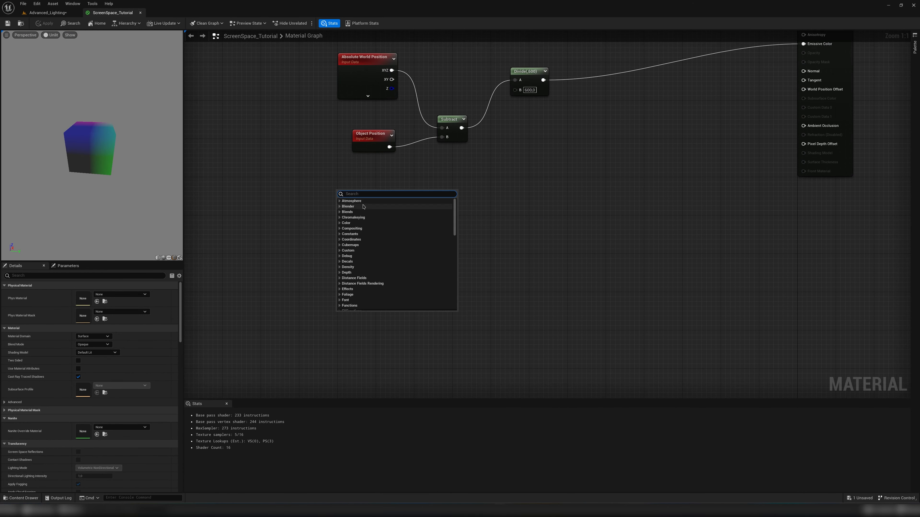
type("object bounds")
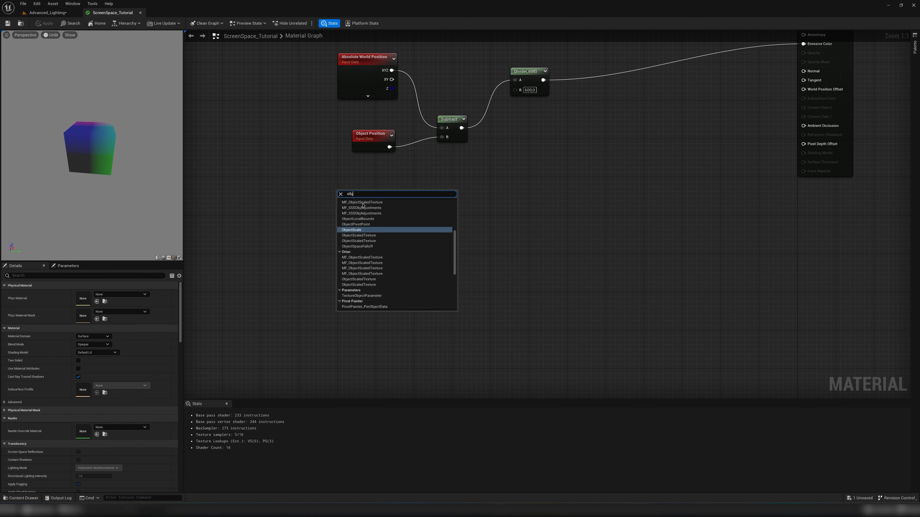
key("Return")
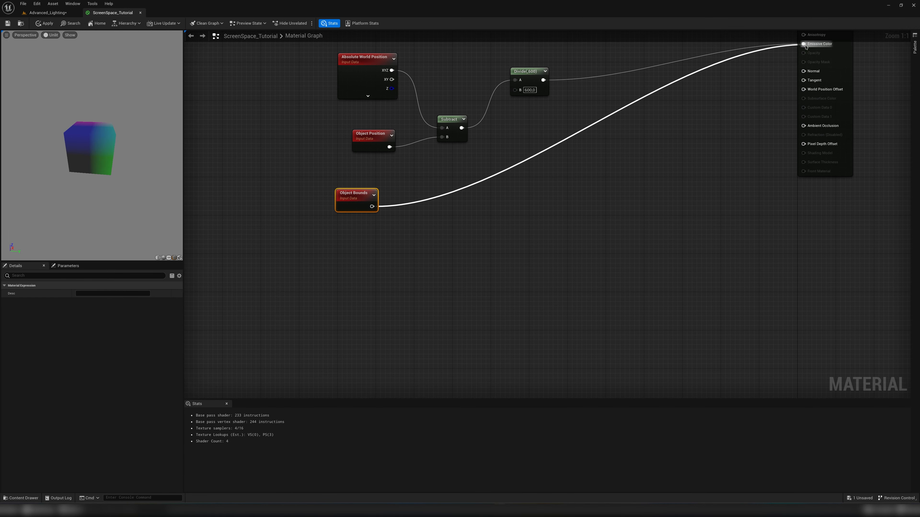
left_click_drag(806, 47, 804, 45)
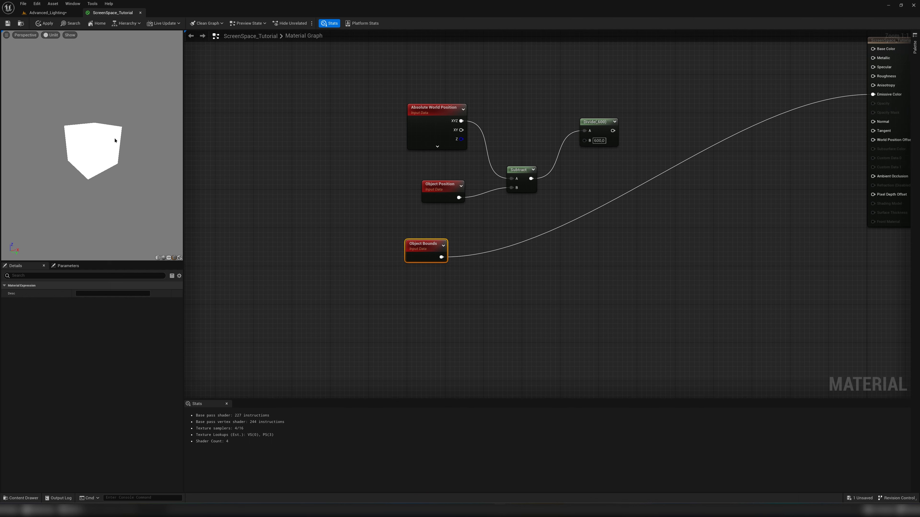
Check the cube in the Advanced_Lighting level, and in the material graph leave Object Bounds disconnected and reposition it below Object Position.
left_click(46, 12)
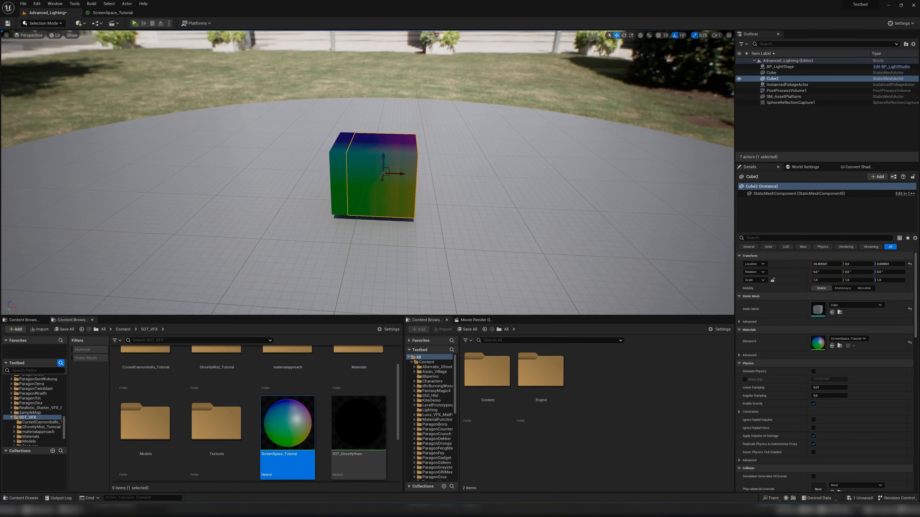
mouse_move(382, 167)
left_mouse_down("alt")
mouse_move(344, 185)
mouse_move(377, 183)
left_mouse_up("alt")
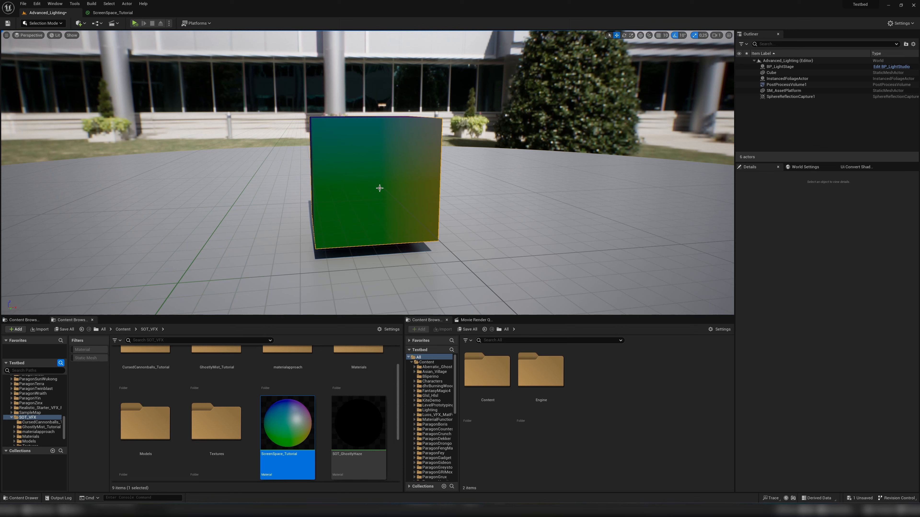
left_click(105, 13)
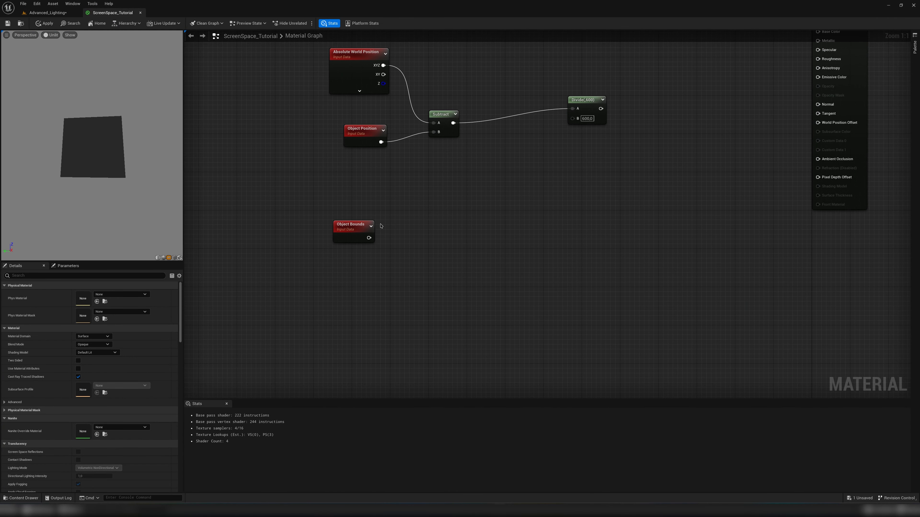
left_click_drag(381, 294, 381, 294)
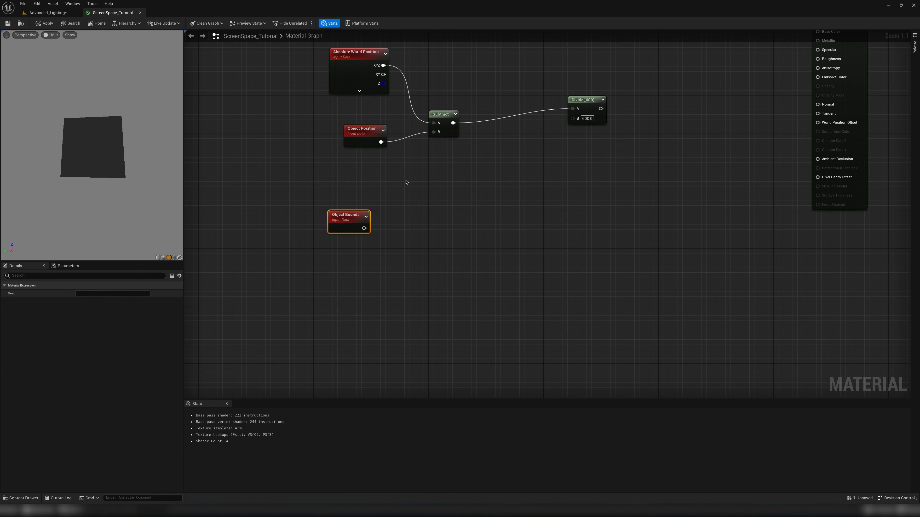
After a look at the scaled cube in the level, connect the Divide output to Base Color and save ScreenSpace_Tutorial.
left_click(52, 16)
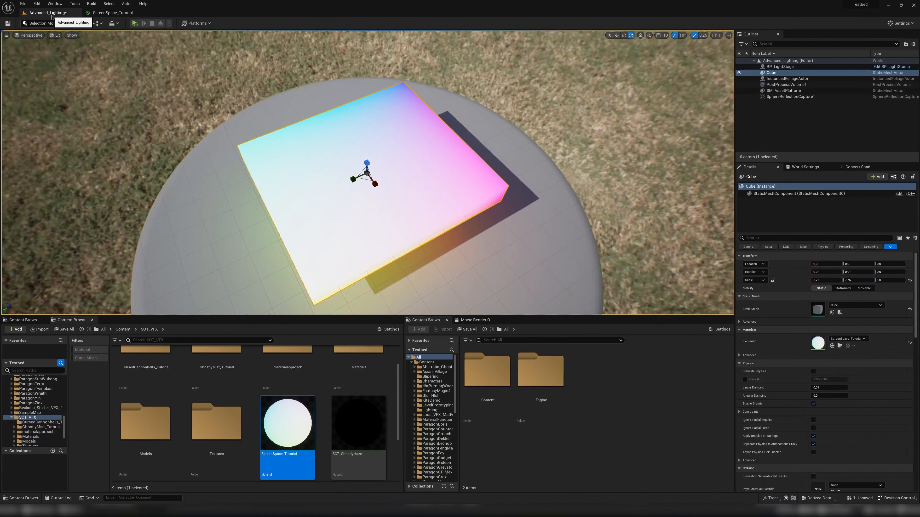
left_click(112, 13)
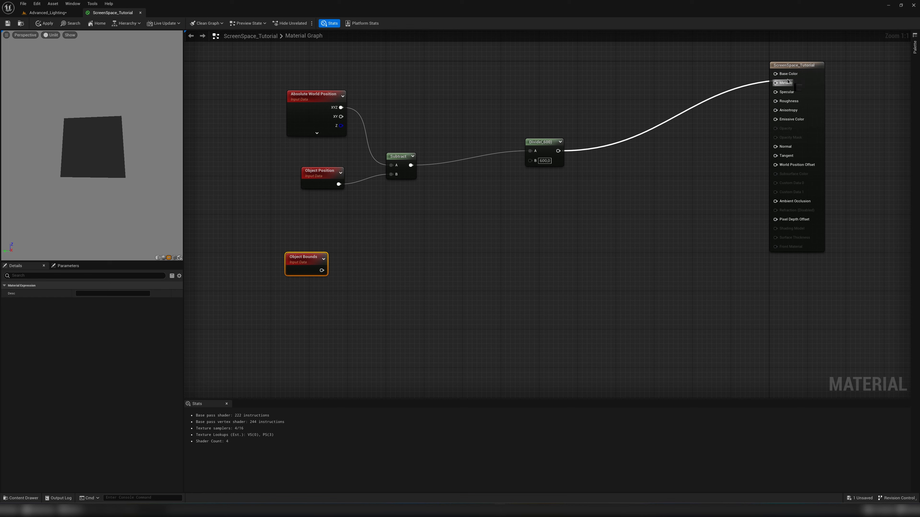
left_click_drag(779, 77, 775, 74)
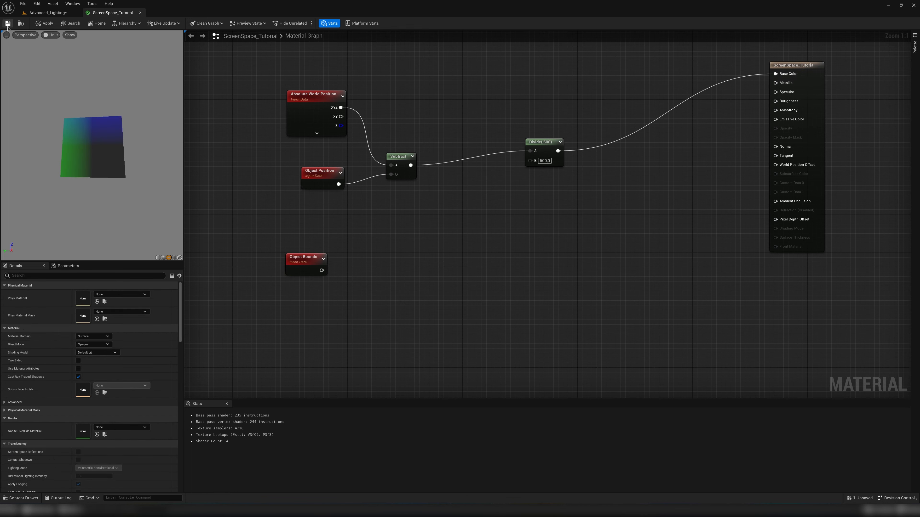
Try stretching the cube lengthwise in the Advanced_Lighting level to examine its colour gradient, and undo the stretching.
left_click(46, 14)
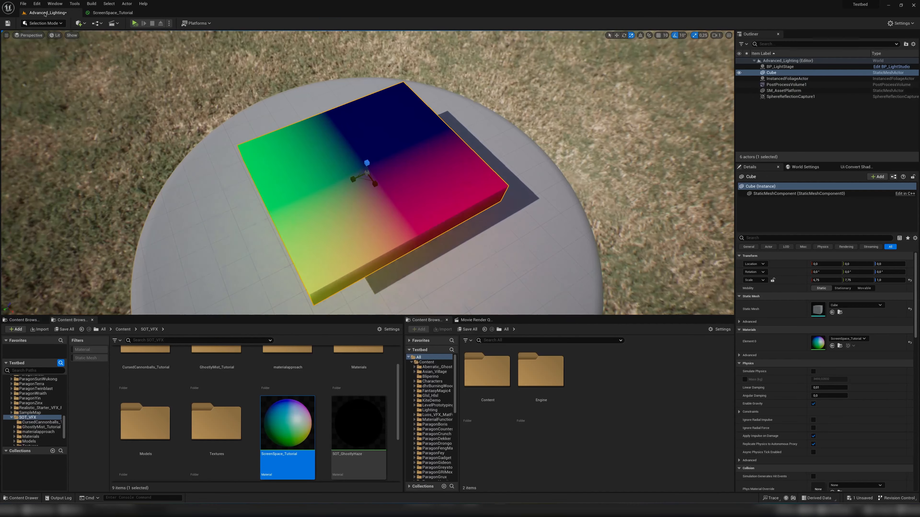
scroll(387, 152, "up", 3)
scroll(387, 152, "down", 4)
left_click_drag(386, 124, 579, 207, "alt")
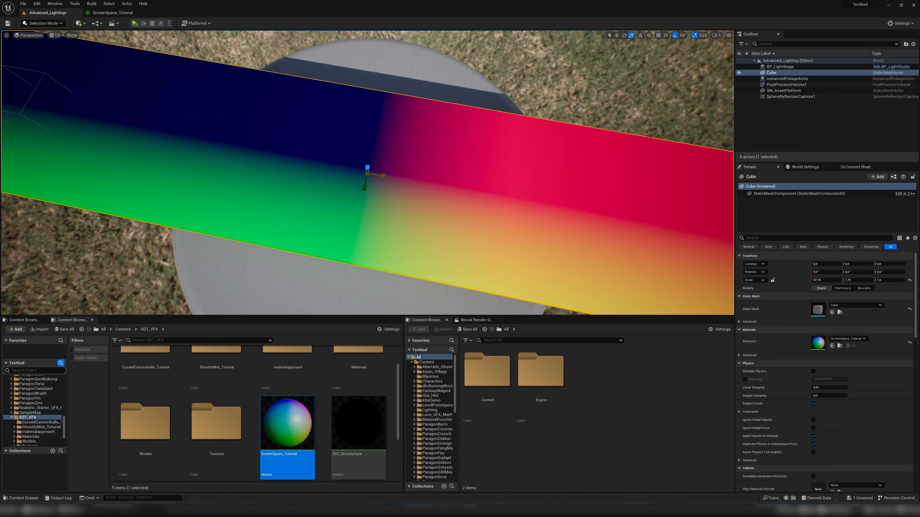
right_click_drag(442, 186, 326, 243)
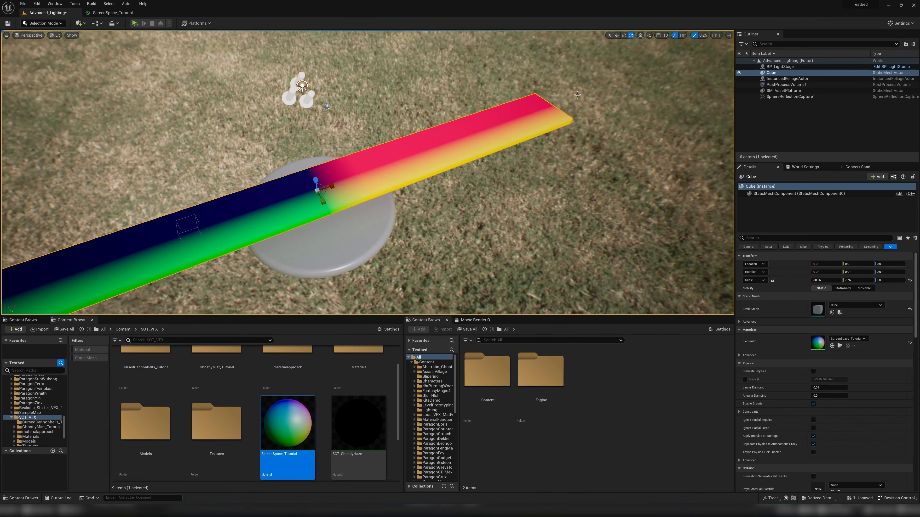
left_click_drag(324, 200, 346, 202)
right_click_drag(346, 202, 440, 175)
key("ctrl+z")
key("ctrl+z")
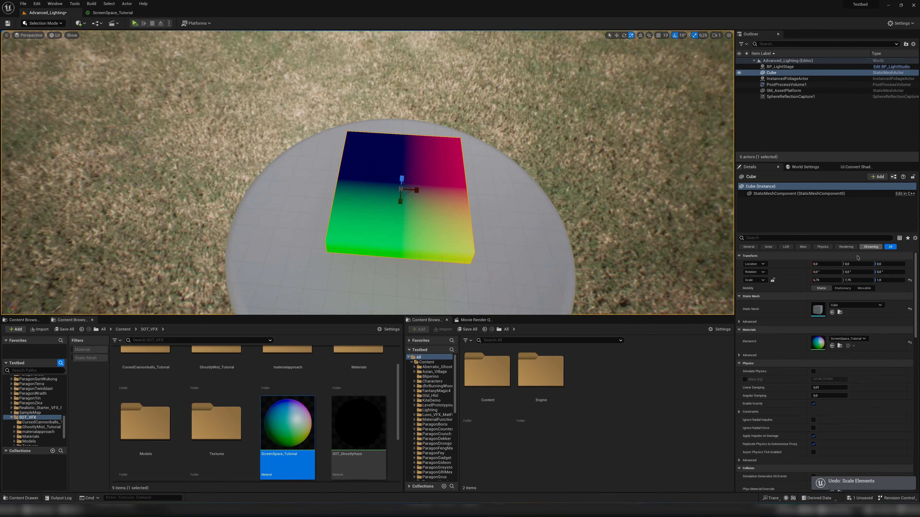
Reset the cube's scale to 1 on all axes and frame it in the viewport.
key("Tab")
type("1")
key("Tab")
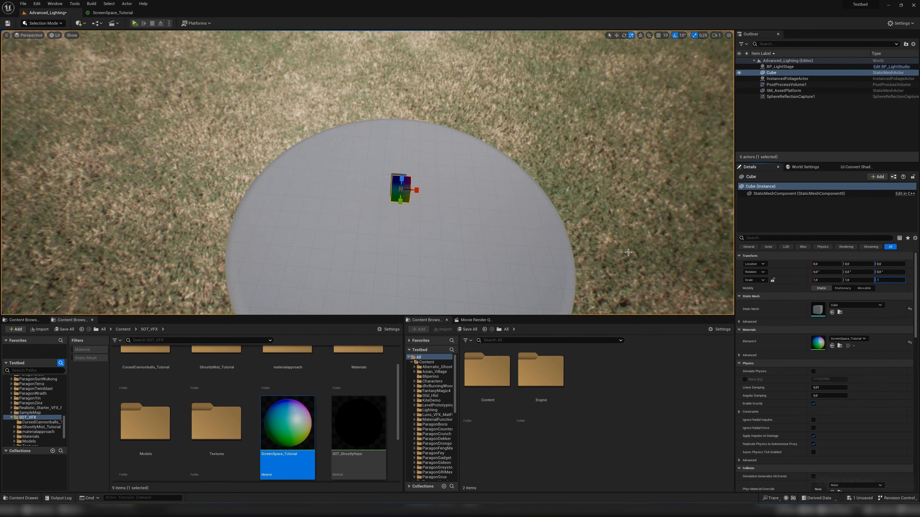
key("f")
scroll(624, 175, "down", 5)
left_click_drag(624, 175, 211, 85, "alt")
In the ScreenSpace_Tutorial graph, shift the world position, object position and Subtract nodes away from Divide and place Object Bounds beneath them.
left_click(98, 13)
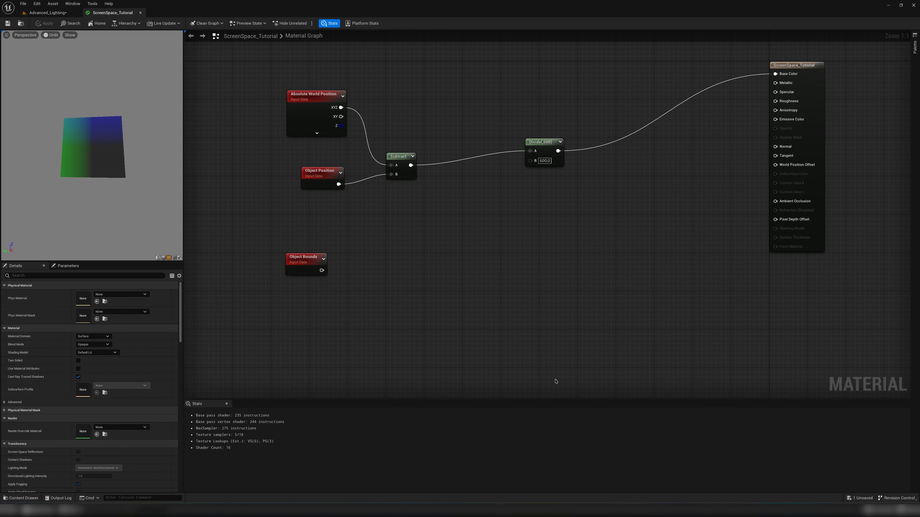
left_click(293, 264)
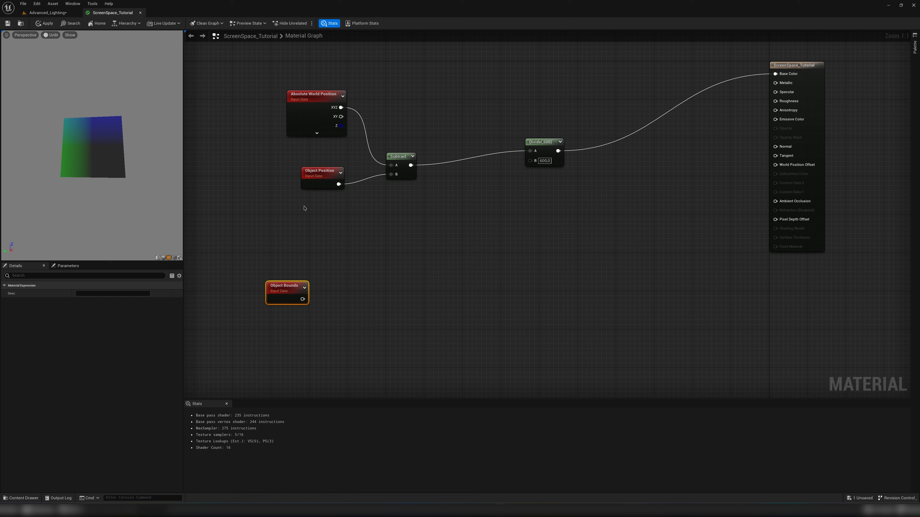
mouse_move(398, 158)
left_mouse_down()
mouse_move(363, 152)
mouse_move(385, 147)
mouse_move(383, 163)
left_mouse_up()
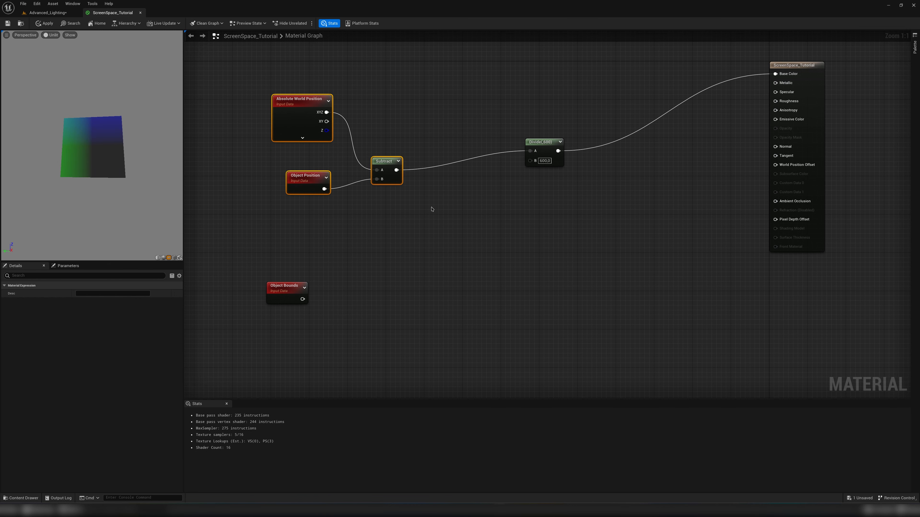
left_click(363, 215)
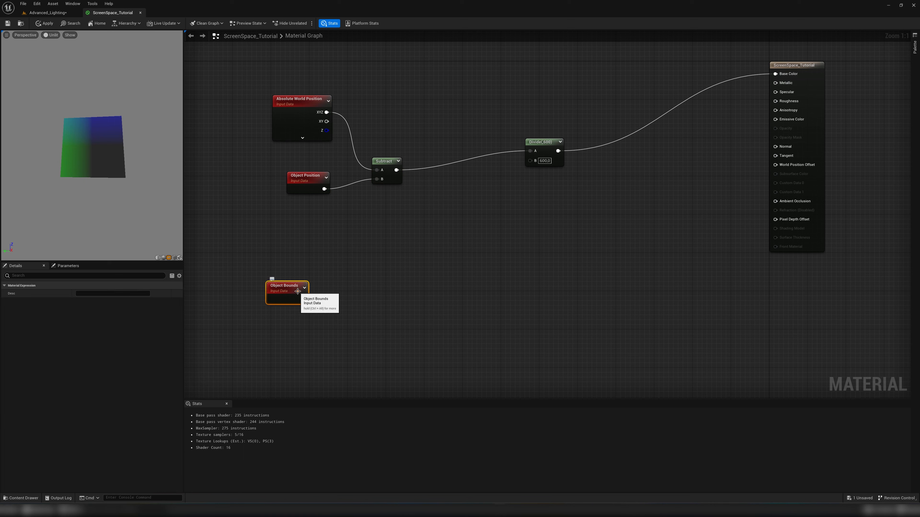
left_click_drag(303, 296, 313, 263)
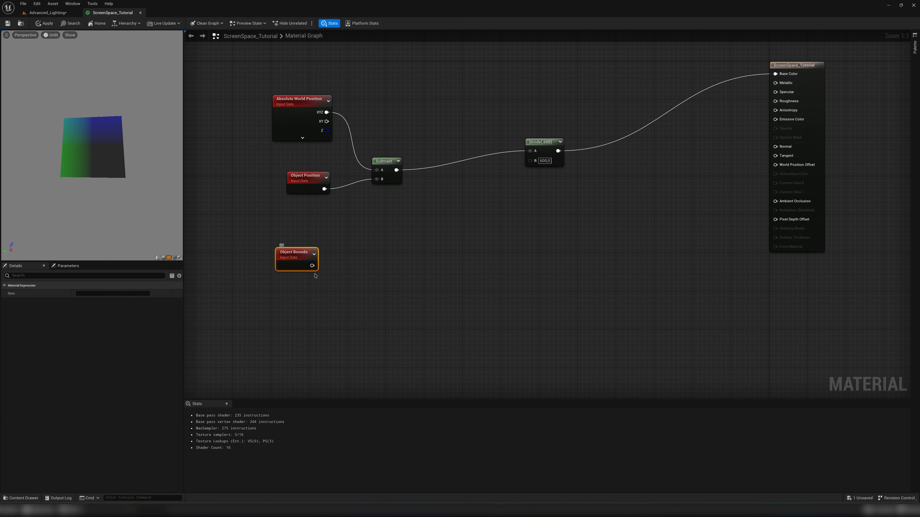
Feed Object Bounds into a new DebugFloat3Values node and preview that node on a cube.
left_click(174, 257)
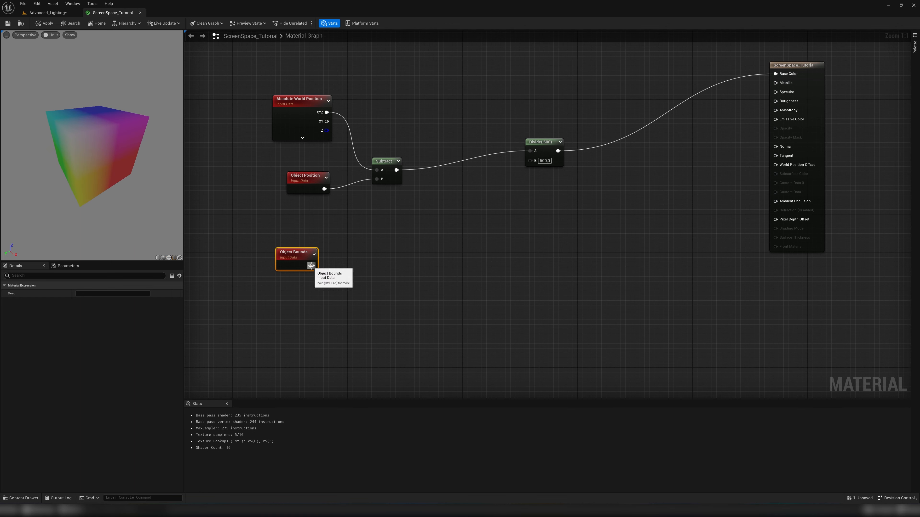
left_click_drag(312, 266, 351, 278)
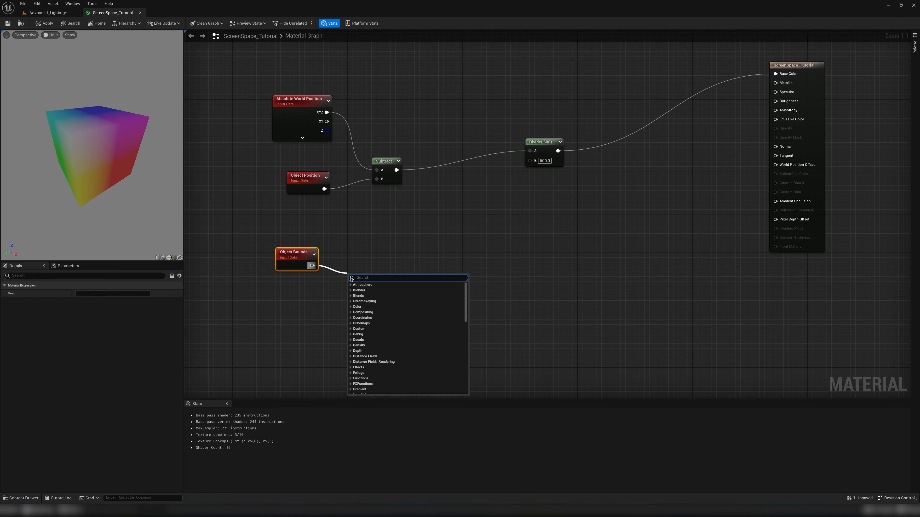
type("debug")
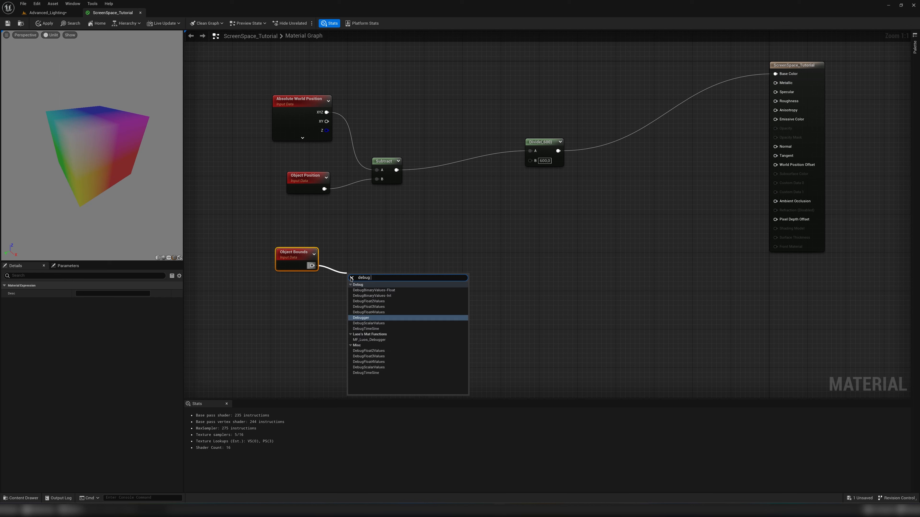
type(" floa")
key("Down")
key("Return")
right_click(351, 280)
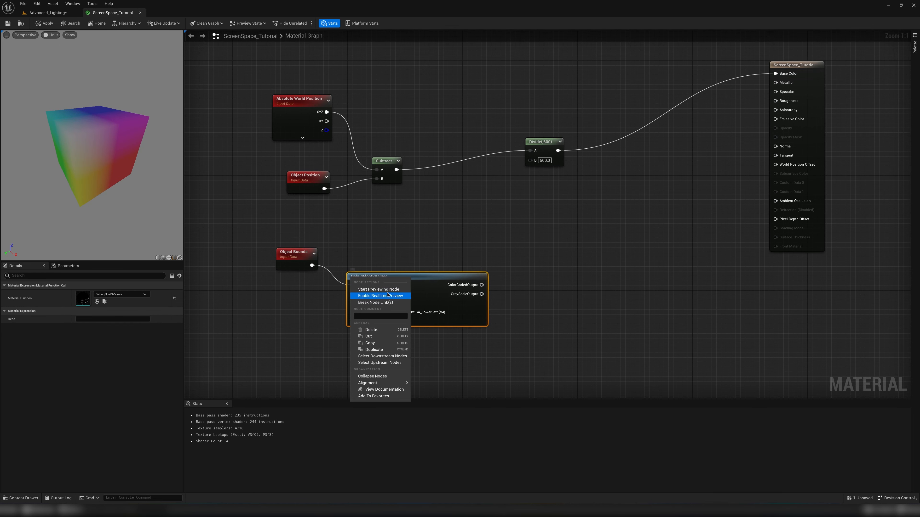
left_click(384, 289)
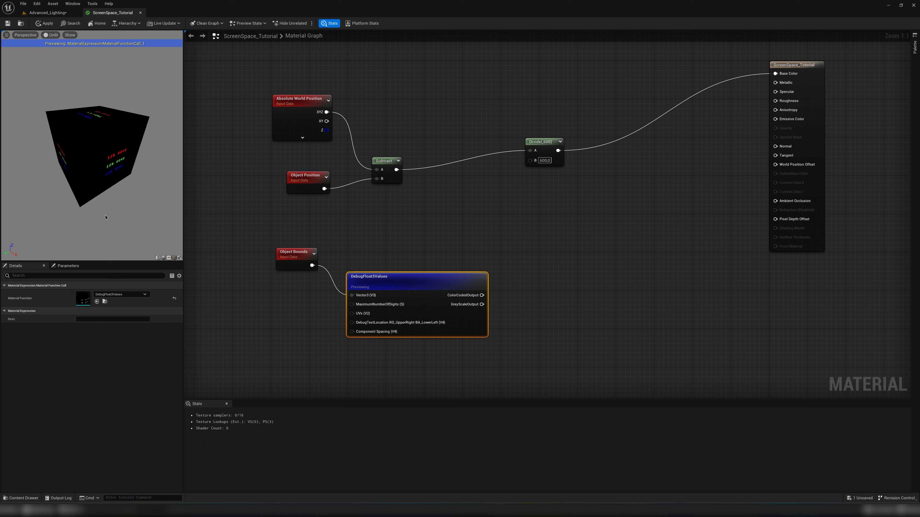
Examine the Object Bounds debug values on the faces of the preview cube.
mouse_move(149, 206)
left_mouse_down()
mouse_move(123, 178)
mouse_move(145, 188)
left_mouse_up()
scroll(124, 179, "up", 5)
scroll(123, 179, "down", 2)
scroll(92, 152, "down", 4)
left_click_drag(23, 169, 53, 101)
scroll(69, 119, "up", 6)
scroll(103, 130, "down", 5)
left_click_drag(103, 131, 123, 176)
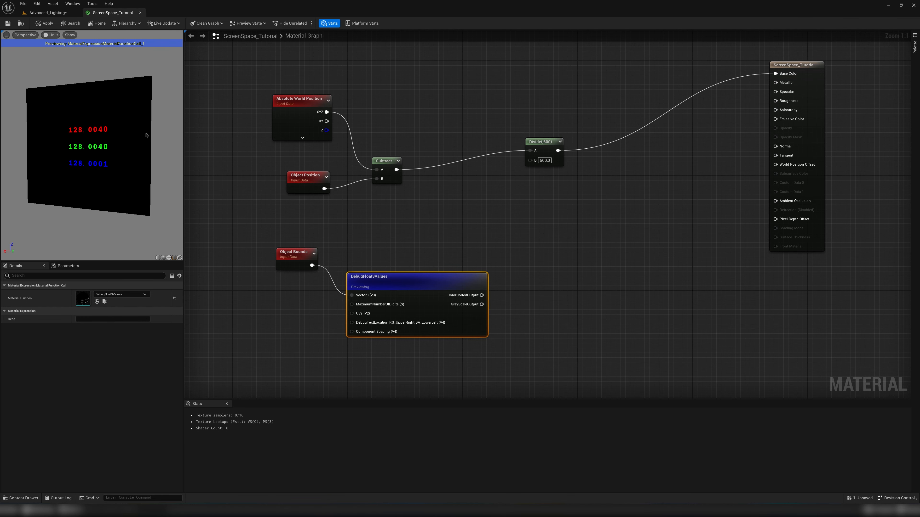
left_click_drag(103, 141, 247, 87)
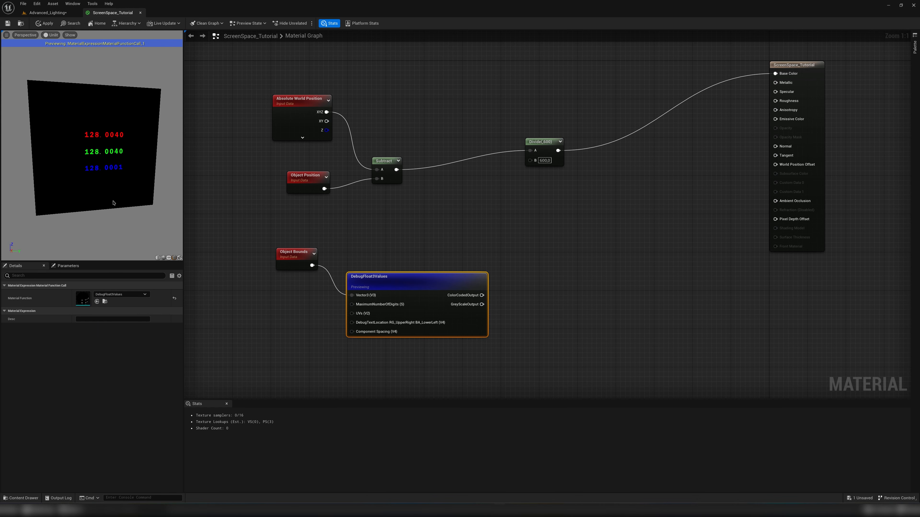
Switch the material preview to a sphere and examine the Object Bounds debug values on it.
left_click(164, 258)
left_click_drag(98, 192, 98, 192)
left_click_drag(35, 149, 35, 150)
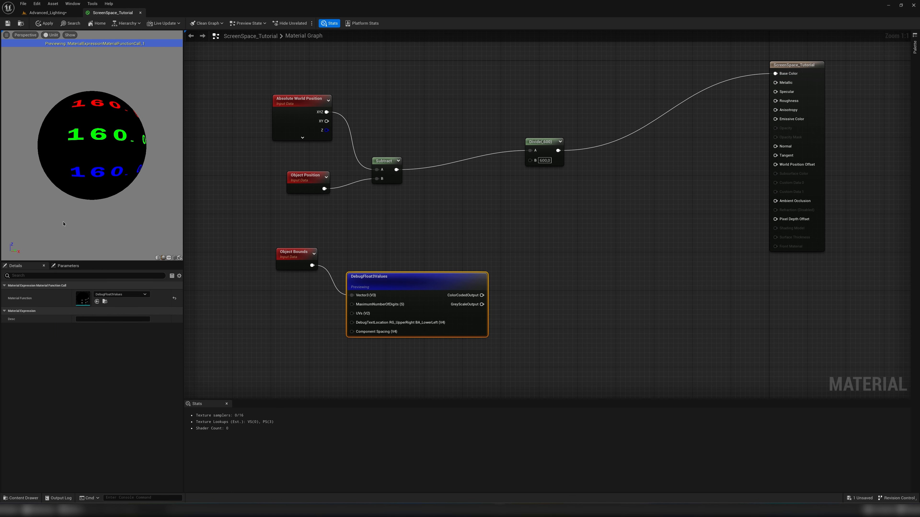
left_click_drag(103, 162, 103, 162)
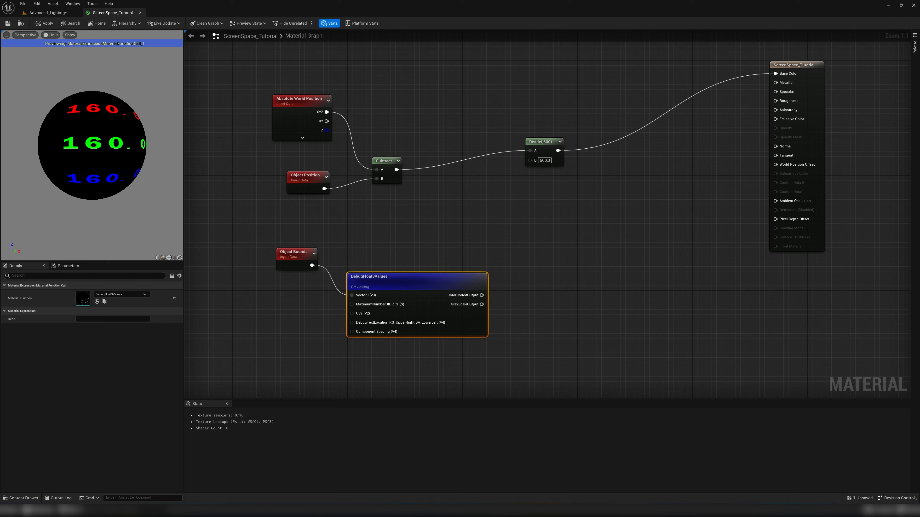
Switch the material preview to a plane and examine the Object Bounds debug values on it.
left_click(169, 258)
scroll(70, 145, "up", 5)
scroll(71, 145, "down", 5)
left_click_drag(70, 145, 92, 145)
scroll(69, 152, "up", 3)
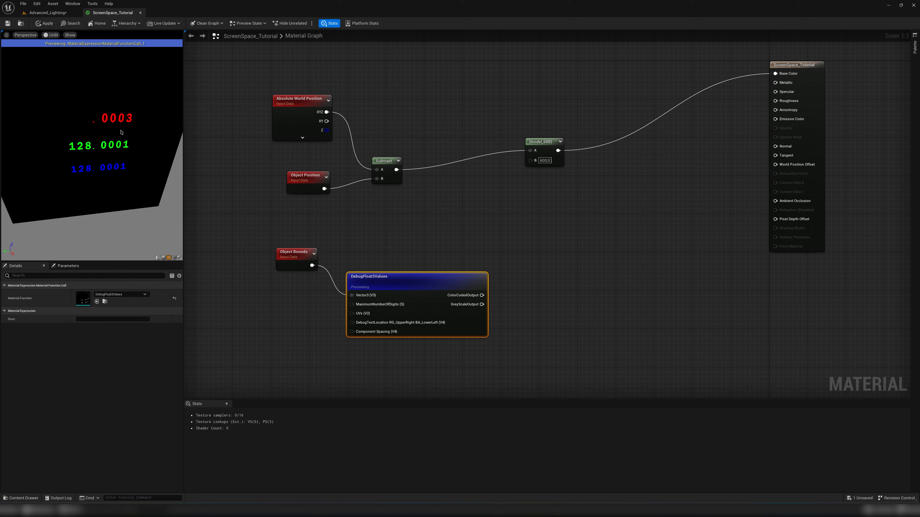
scroll(101, 132, "down", 5)
scroll(83, 133, "up", 2)
left_click_drag(111, 133, 82, 132)
right_click_drag(403, 214, 519, 239)
left_click_drag(353, 98, 564, 258)
left_click(410, 282)
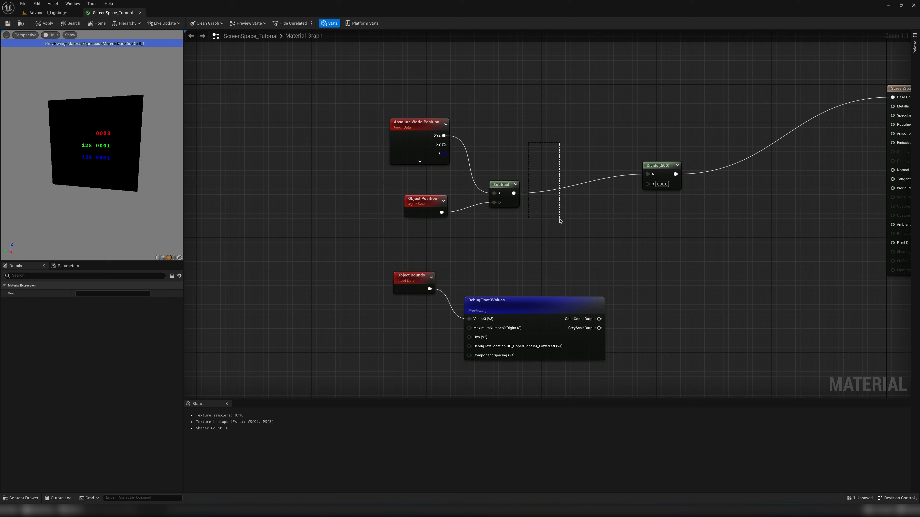
left_click_drag(564, 228, 564, 229)
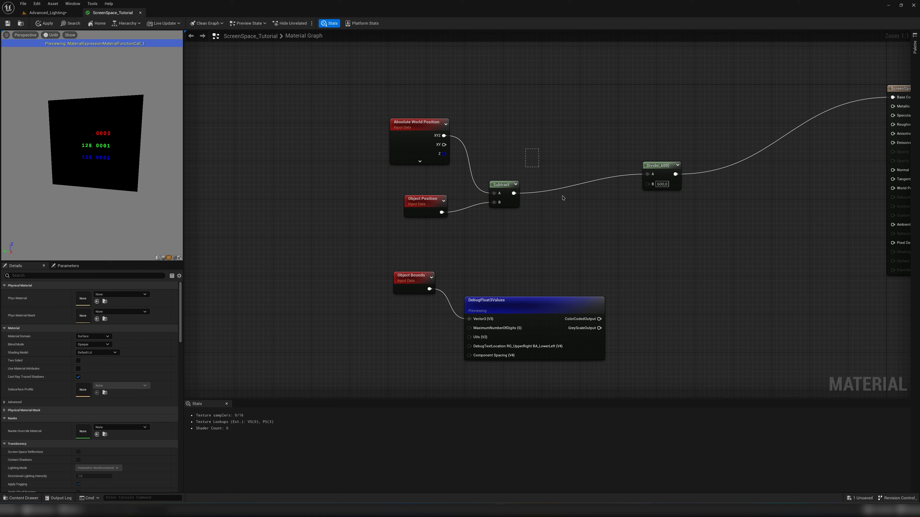
left_click_drag(544, 183, 516, 190)
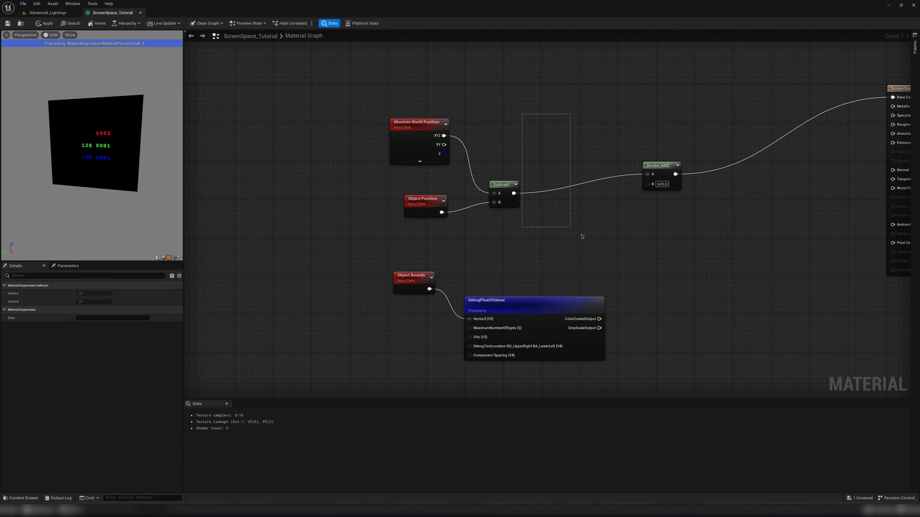
left_click_drag(581, 236, 522, 213)
Move DebugFloat3Values away from Object Bounds and insert a Max node with B at 1.0 between Object Bounds and the Vector3 input.
right_click_drag(525, 279, 521, 215)
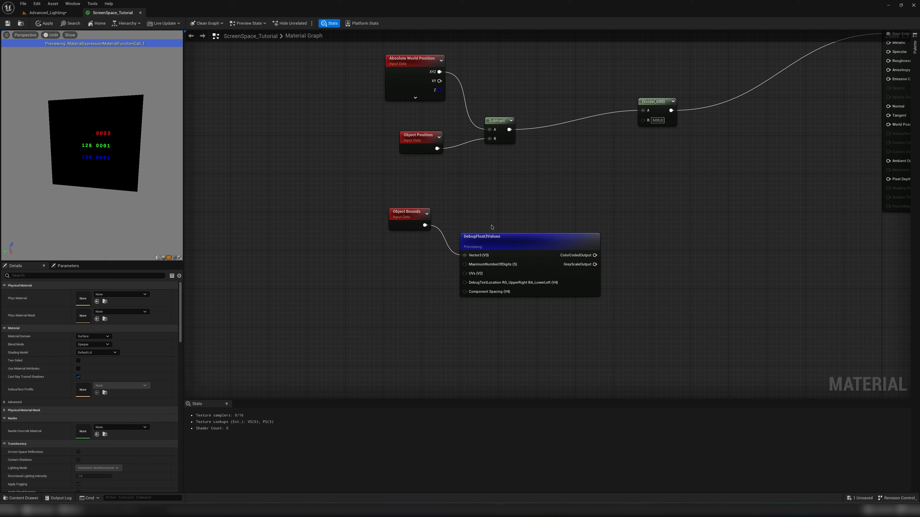
left_click_drag(520, 246, 582, 288)
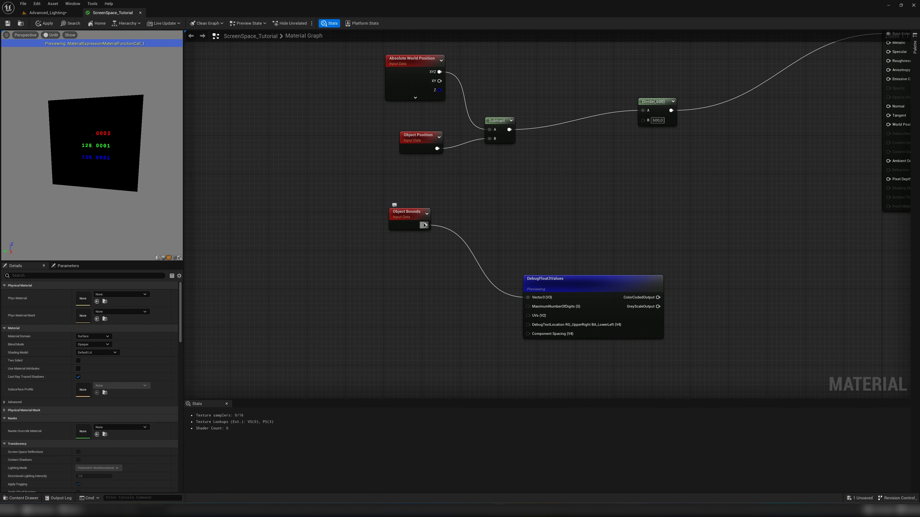
left_click_drag(425, 229, 469, 248)
type("max")
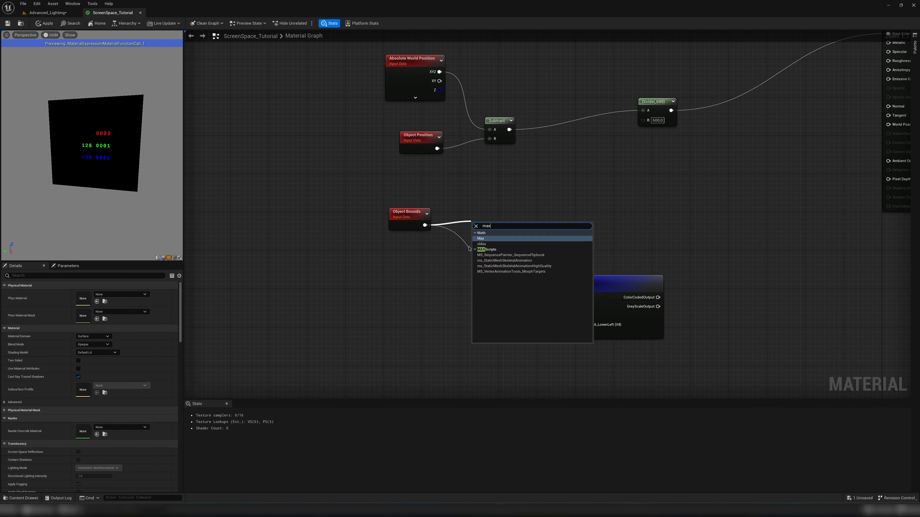
key("Return")
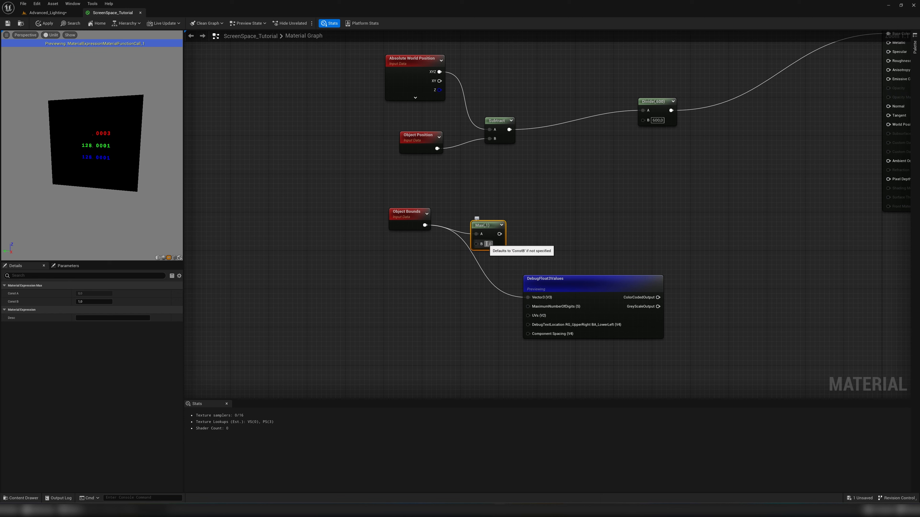
left_click(489, 254)
left_click_drag(500, 234, 543, 297)
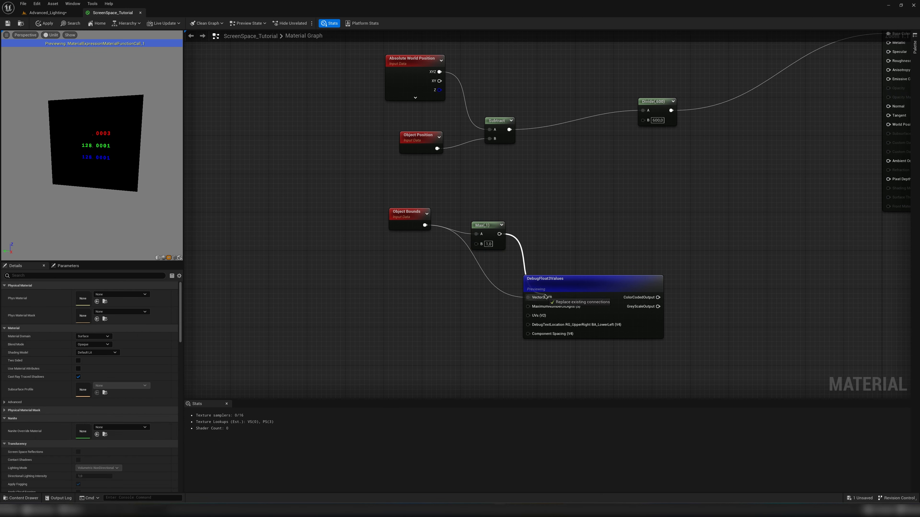
Examine the clamped Object Bounds debug values on the preview plane.
scroll(103, 132, "up", 6)
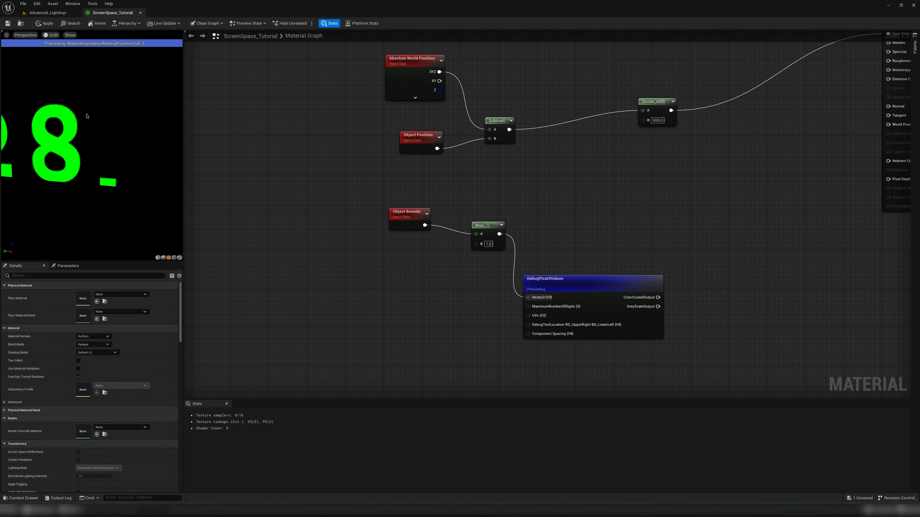
left_click_drag(77, 117, 81, 124)
scroll(82, 124, "down", 5)
scroll(81, 125, "down", 2)
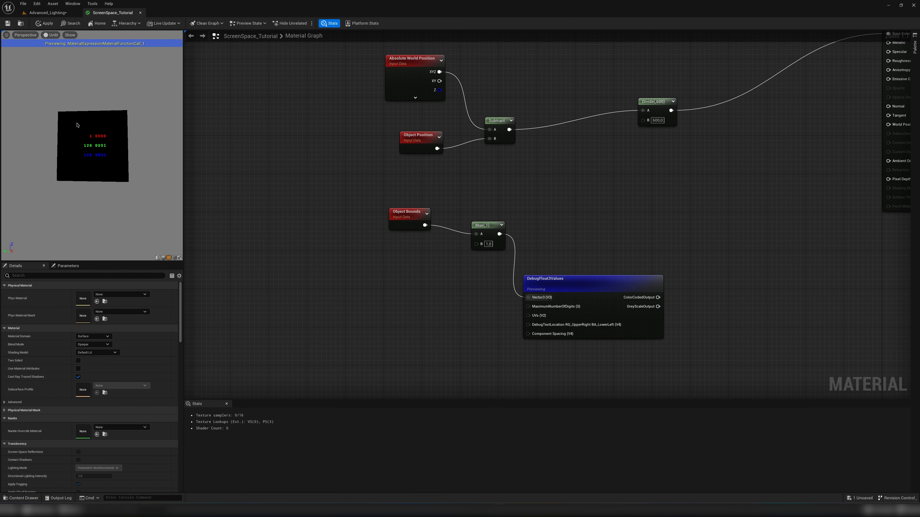
left_click_drag(149, 162, 87, 144)
scroll(88, 144, "up", 6)
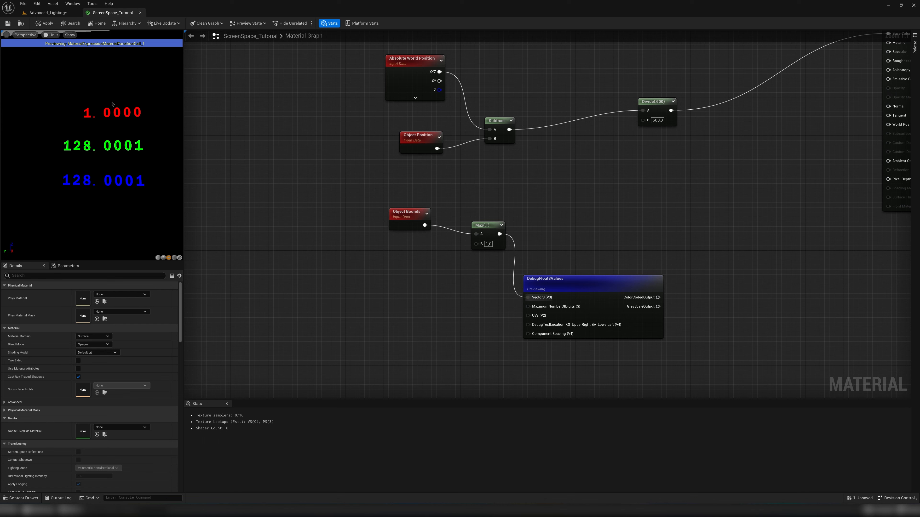
scroll(137, 124, "down", 6)
scroll(137, 124, "up", 5)
scroll(136, 124, "down", 4)
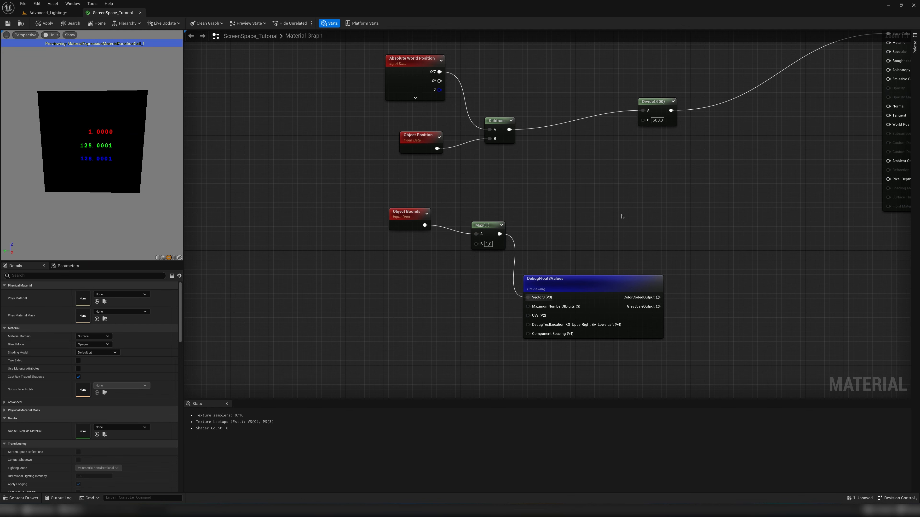
Place Max beside Object Bounds, then shift both bounds nodes, the position nodes and Subtract further away from the 600 Divide node.
left_click_drag(485, 237, 458, 228)
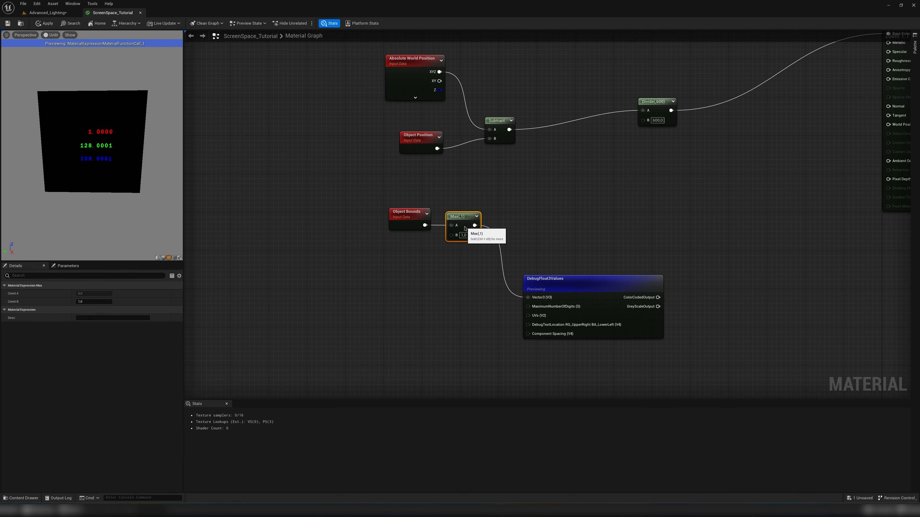
left_click_drag(345, 254, 509, 211)
left_click_drag(402, 218, 373, 227)
left_click(312, 156)
left_click_drag(385, 133, 502, 90)
left_click_drag(400, 73, 370, 69)
left_click(500, 131)
mouse_move(457, 114)
left_mouse_down()
mouse_move(465, 131)
mouse_move(463, 123)
left_mouse_up()
left_click(539, 108)
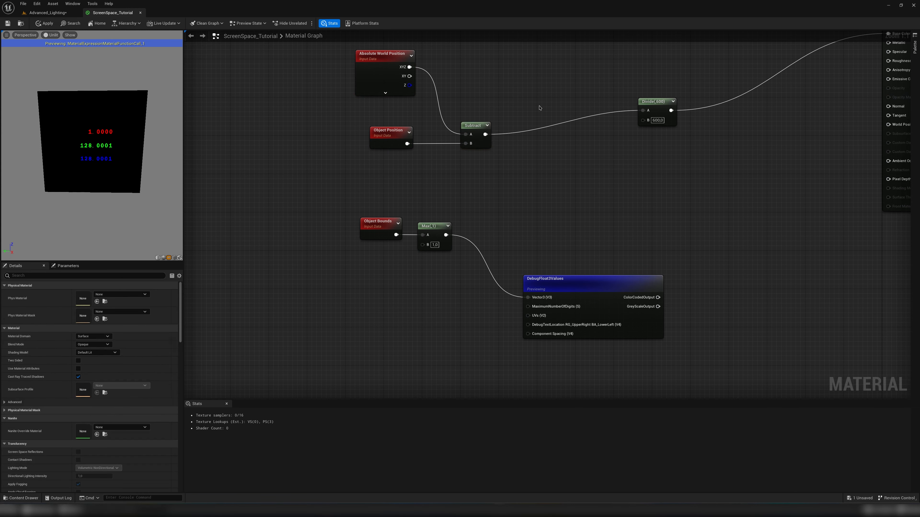
Add a second Divide node and connect Subtract to its A input and Max to its B input.
right_click(544, 155)
type("divide")
key("Return")
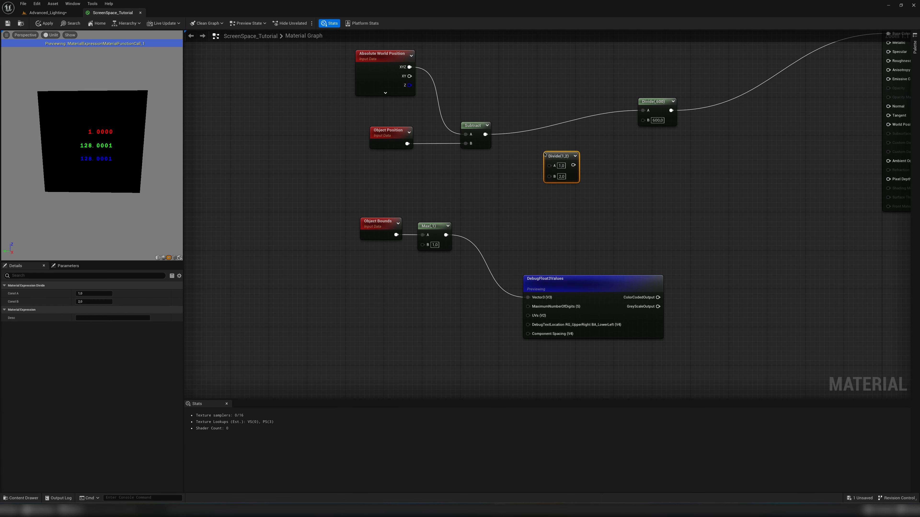
left_click_drag(488, 138, 550, 165)
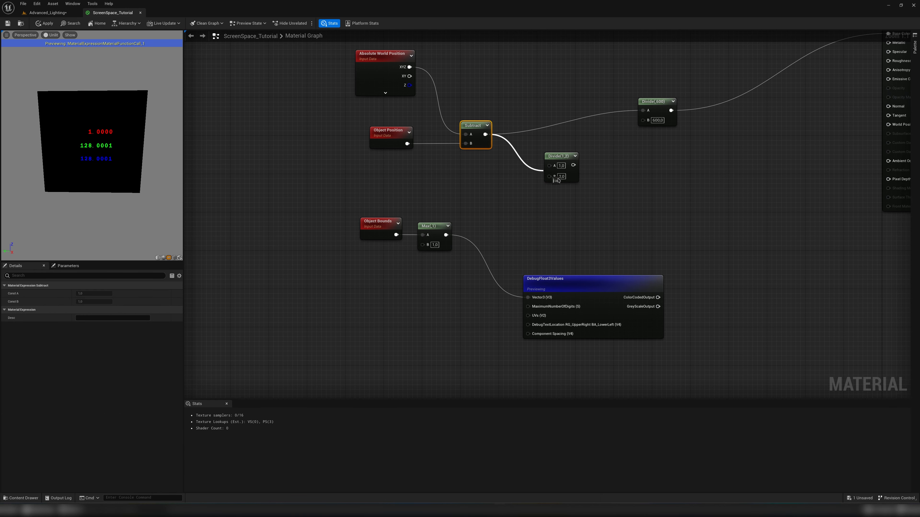
left_click(452, 222)
left_click_drag(446, 235, 553, 177)
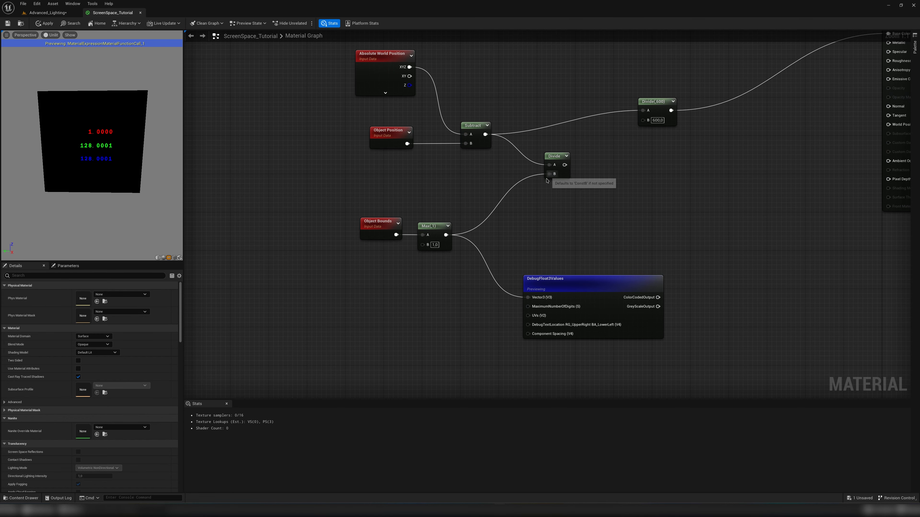
right_click_drag(451, 204, 490, 221)
left_click_drag(349, 76, 518, 190)
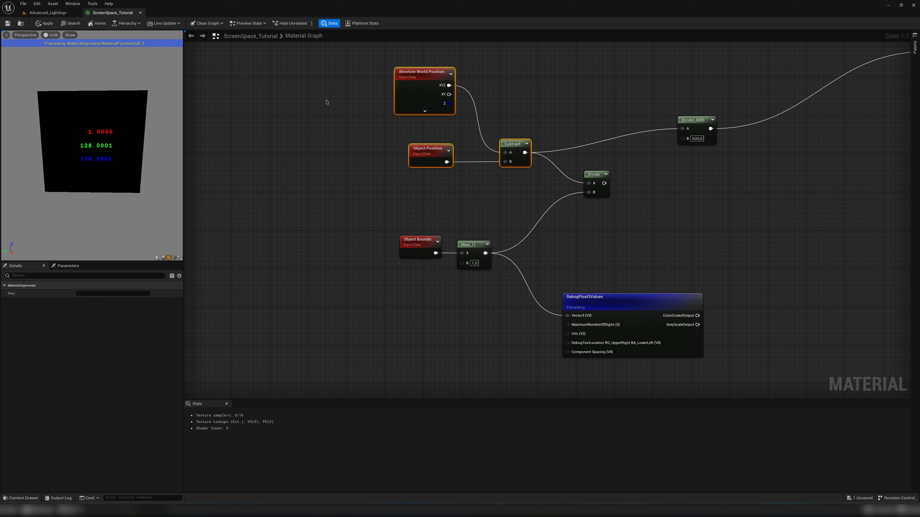
left_click_drag(368, 75, 485, 123)
left_click_drag(379, 140, 435, 168)
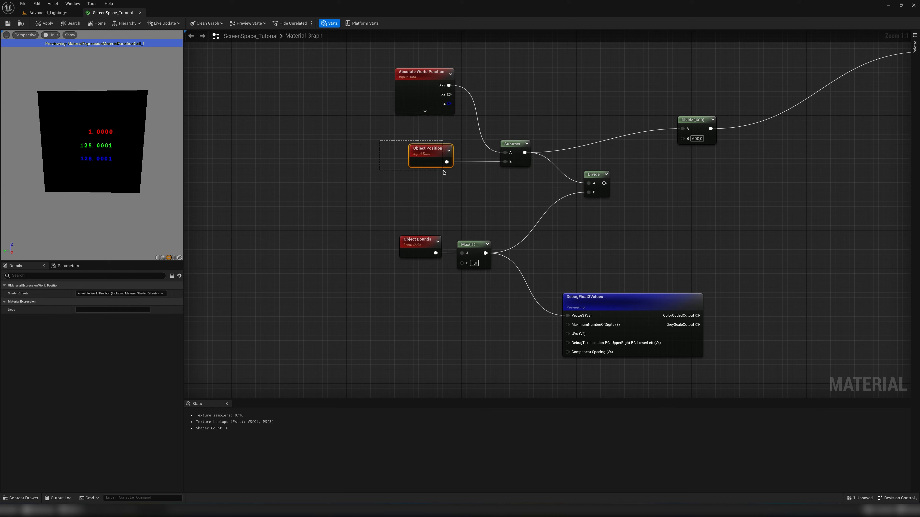
left_click_drag(443, 173, 444, 173)
left_click(488, 211)
left_click_drag(396, 208, 513, 296)
left_click(603, 246)
Line up the 600 Divide node with Subtract and connect the new Divide node to Base Color.
scroll(604, 246, "down", 2)
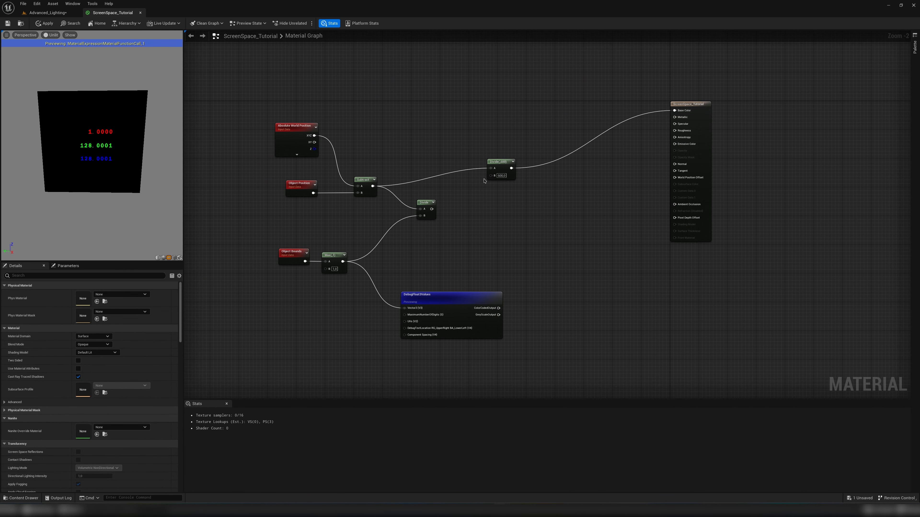
left_click(506, 162)
left_click_drag(506, 162, 493, 183)
left_click(467, 201)
left_click_drag(432, 209, 675, 111)
Delete the DebugFloat3Values node, feed the 600 Divide node into Emissive Color, and disconnect Base Color.
right_click_drag(498, 165, 606, 164)
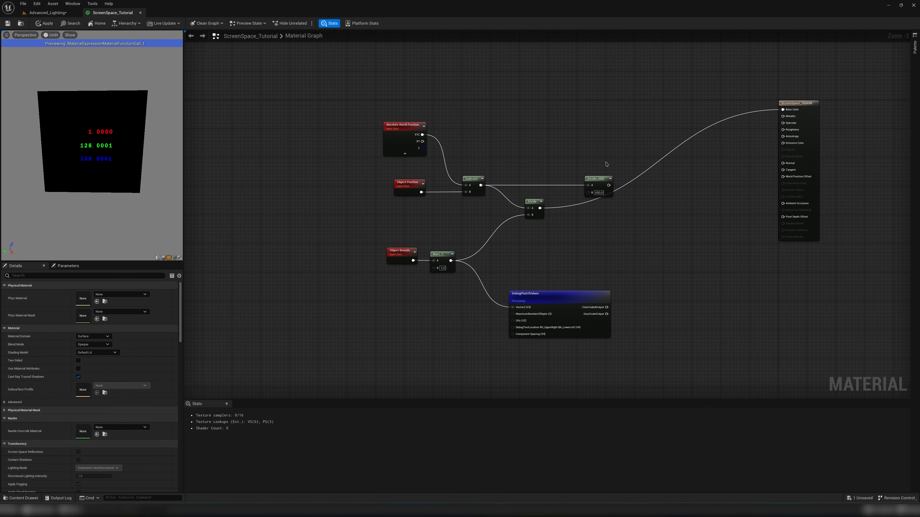
left_click(589, 298)
key("Delete")
left_click_drag(608, 185, 782, 143)
left_click(781, 109, "alt")
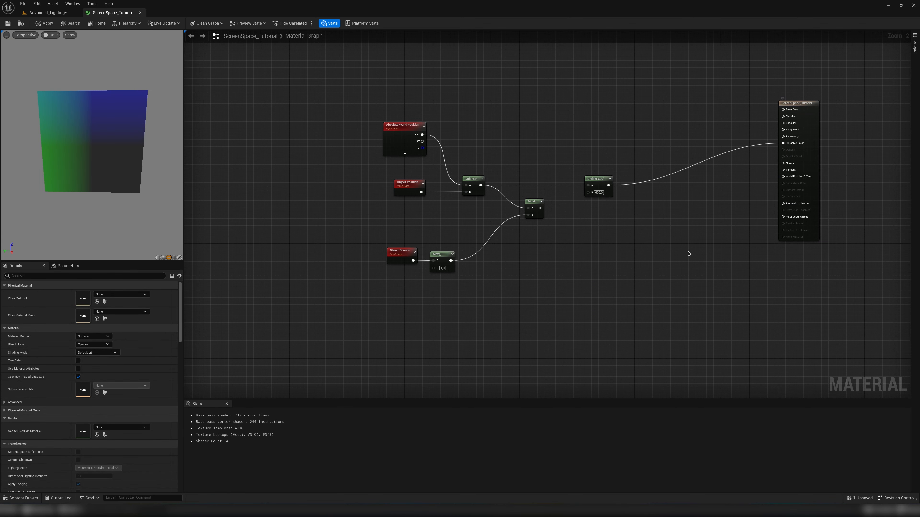
Feed Emissive Color from the bounds-based Divide node instead and save the material.
left_click(610, 183)
left_click(649, 220)
left_click_drag(540, 208, 784, 143)
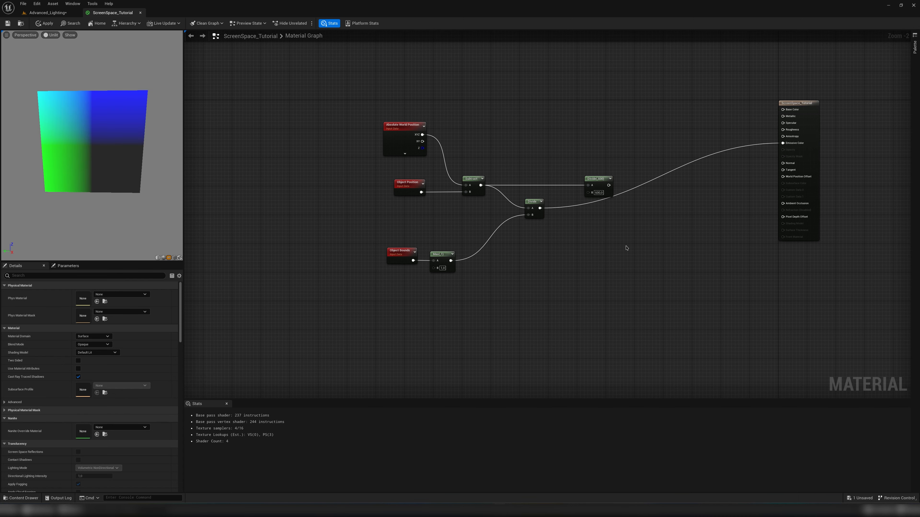
left_click(8, 24)
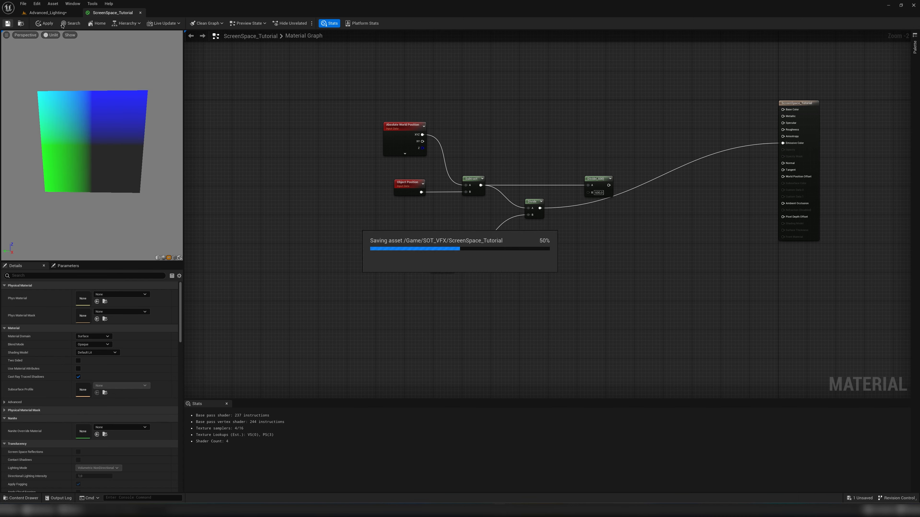
Switch to the Advanced_Lighting level, try stretching the cube along X to a scale of about 15.5, and undo the scaling.
left_click(36, 13)
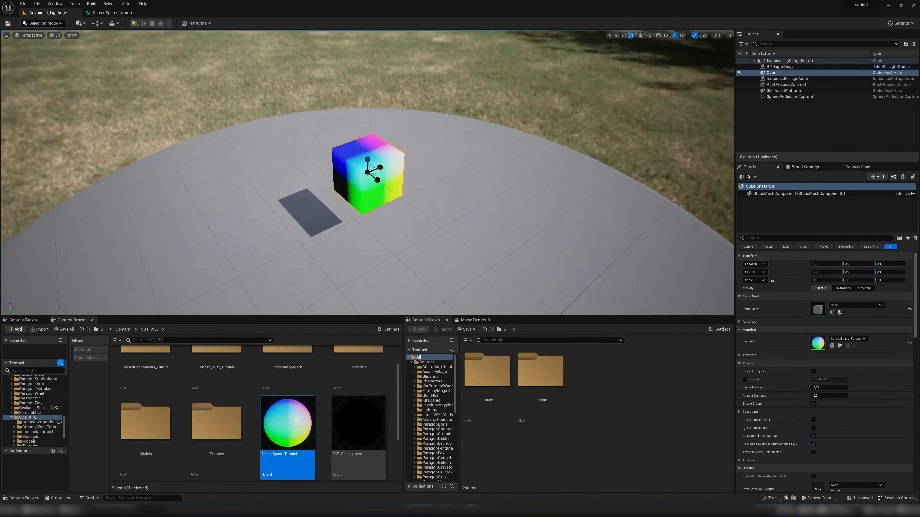
left_click_drag(405, 145, 503, 174, "alt")
scroll(367, 172, "down", 2)
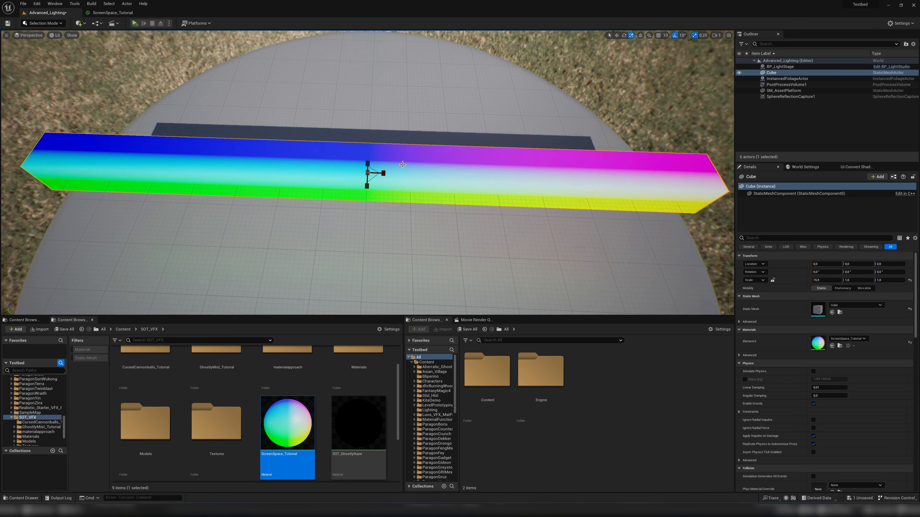
key("ctrl+z")
Try enlarging the cube to a scale of about 21.5 in X and 26.25 in Y, and undo the scaling.
left_click_drag(303, 228, 302, 138, "alt")
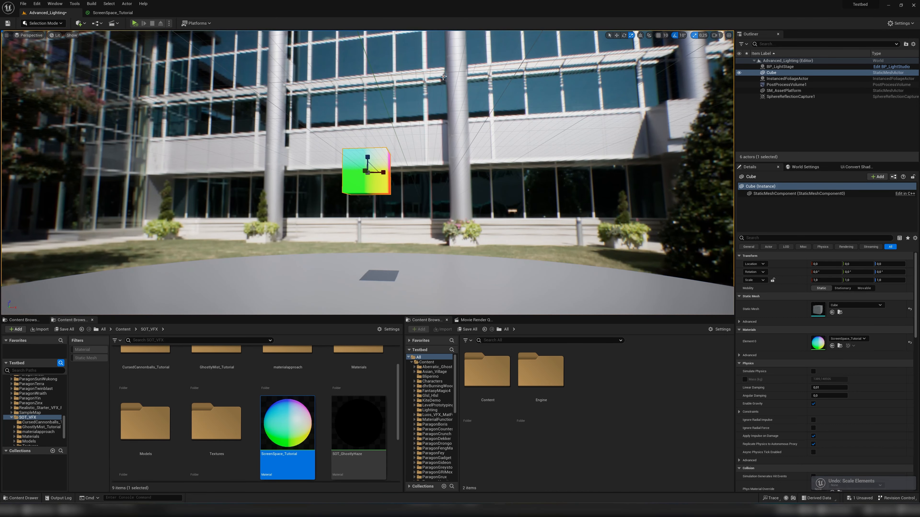
left_click_drag(501, 85, 501, 174, "alt")
scroll(399, 178, "down", 8)
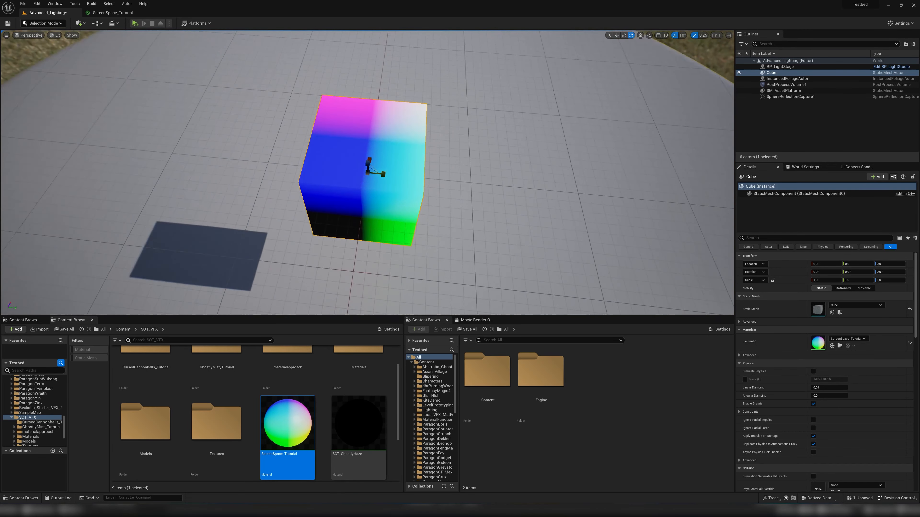
mouse_move(383, 174)
left_mouse_down()
mouse_move(380, 152)
mouse_move(370, 164)
mouse_move(395, 181)
left_mouse_up()
right_click_drag(368, 173, 503, 278)
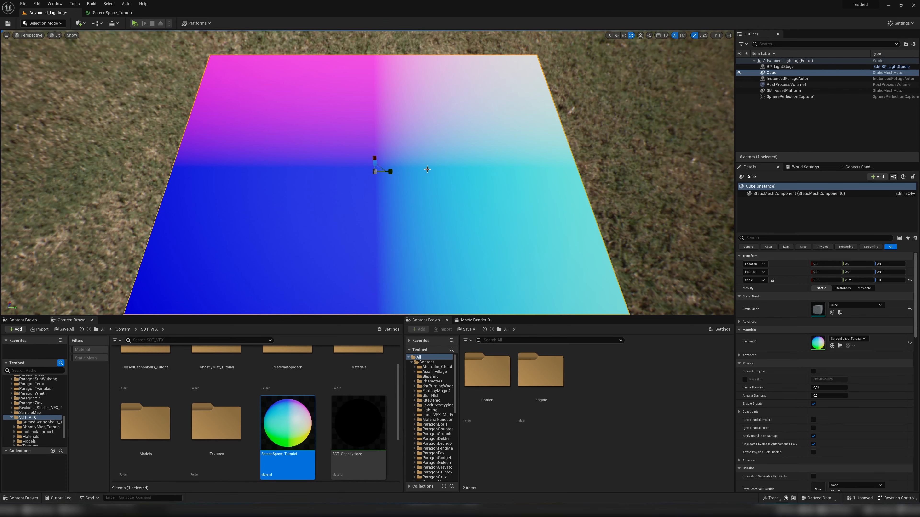
key("ctrl+z")
Frame the cube and examine the material's colour regions on its faces from all around, including the underside.
key("f")
left_click_drag(368, 172, 195, 276, "alt")
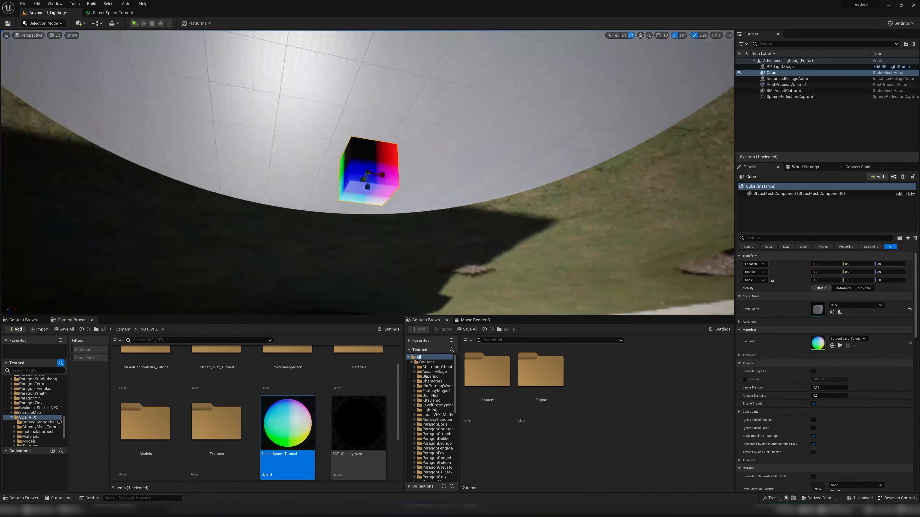
left_click_drag(296, 212, 296, 211, "alt")
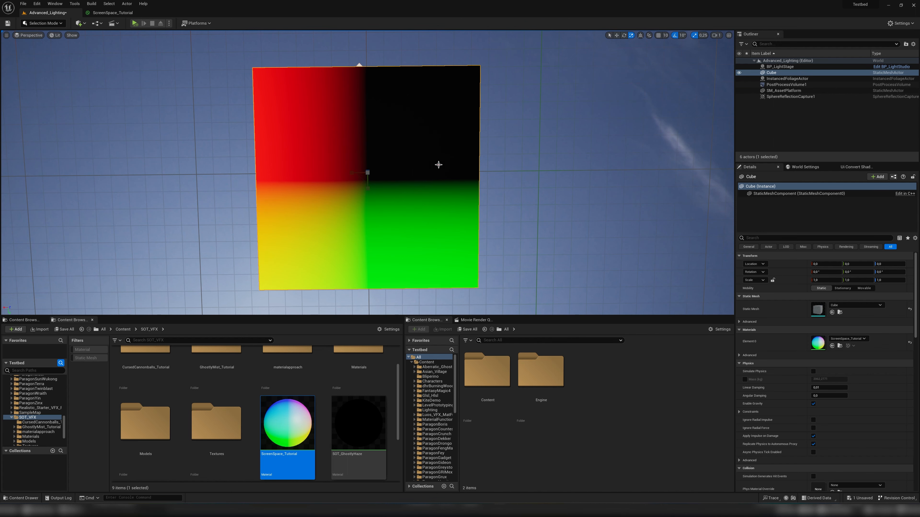
left_click_drag(508, 133, 376, 254, "alt")
scroll(508, 134, "down", 6)
left_click_drag(508, 134, 456, 232, "alt")
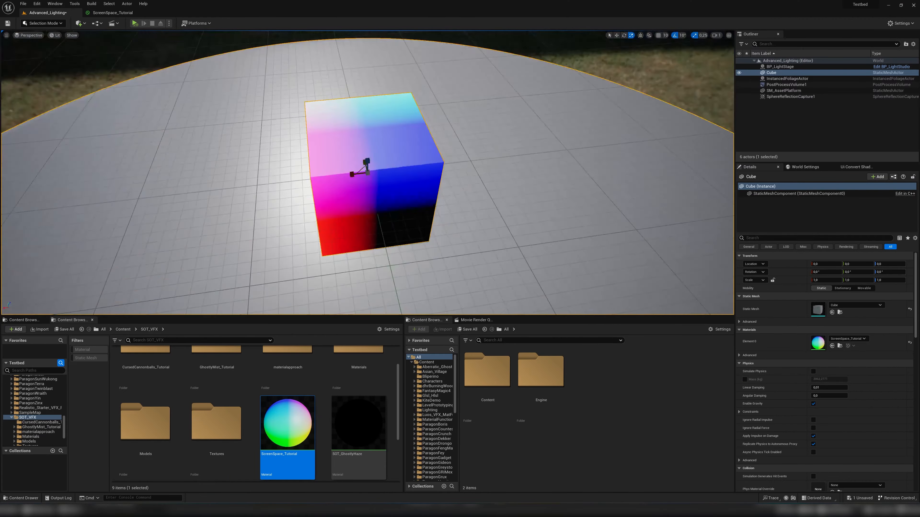
left_click_drag(362, 170, 1, 81, "alt")
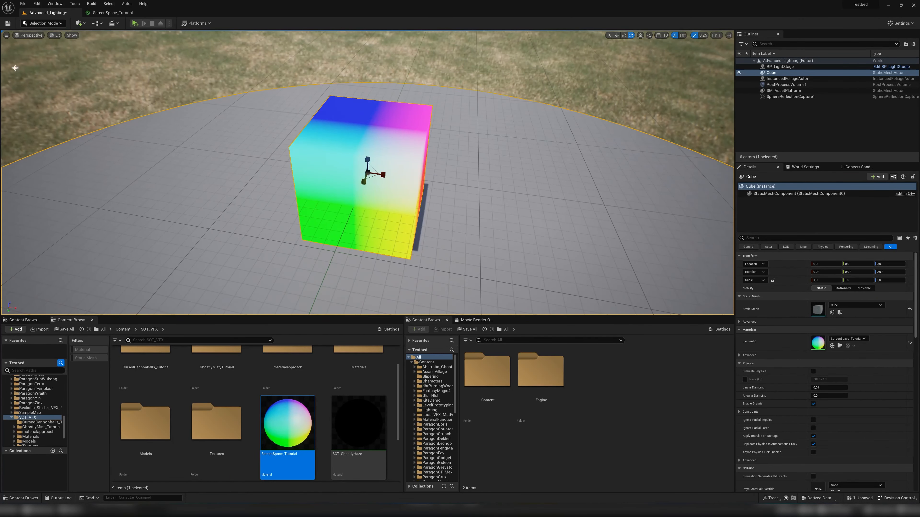
In the ScreenSpace_Tutorial material graph, move the Object Bounds node slightly farther from the Max node.
left_click(113, 13)
scroll(419, 294, "up", 2)
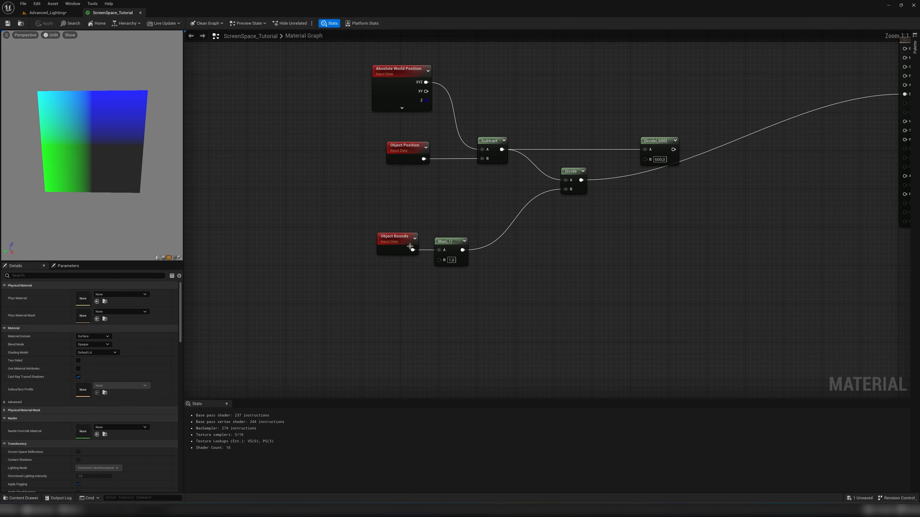
left_click_drag(413, 250, 521, 185)
left_click_drag(509, 68, 367, 181)
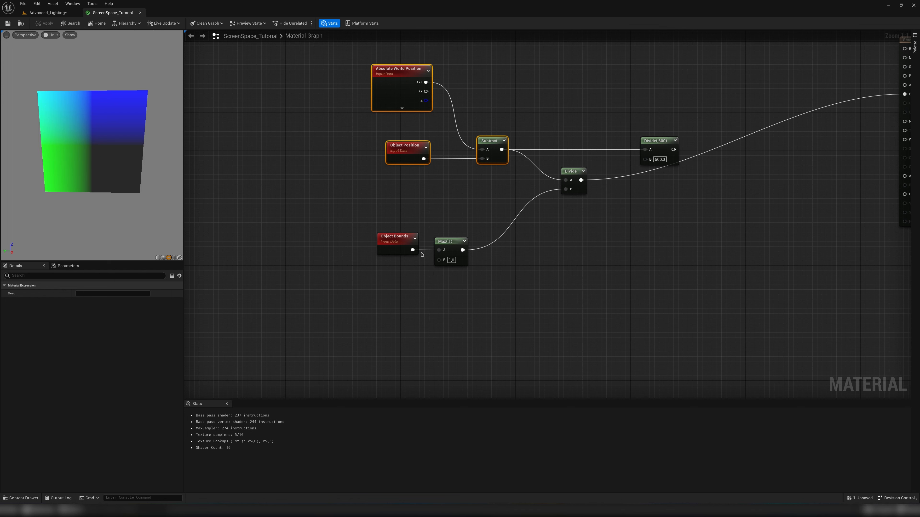
mouse_move(393, 245)
left_mouse_down()
mouse_move(386, 251)
mouse_move(387, 243)
left_mouse_up()
left_click_drag(347, 68, 544, 193)
left_click(433, 188)
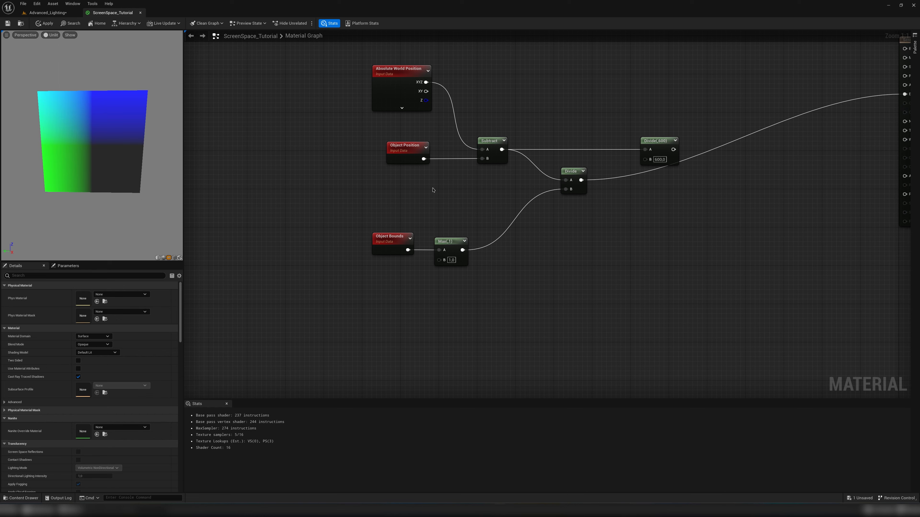
Return to the Advanced_Lighting level, frame the cube, and examine its colour regions from above and underneath.
left_click(48, 12)
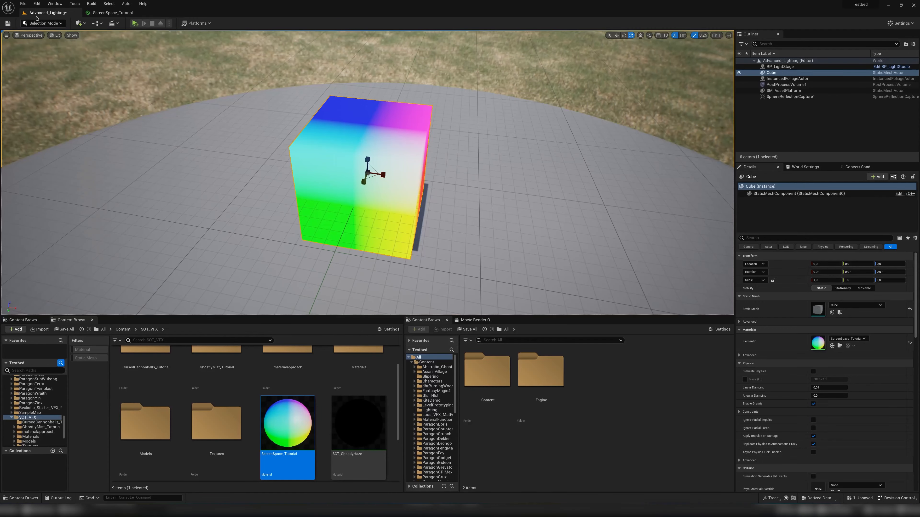
key("f")
left_click_drag(368, 172, 717, 125, "alt")
mouse_move(466, 142)
left_mouse_down("alt")
mouse_move(467, 170)
mouse_move(467, 119)
mouse_move(467, 142)
left_mouse_up("alt")
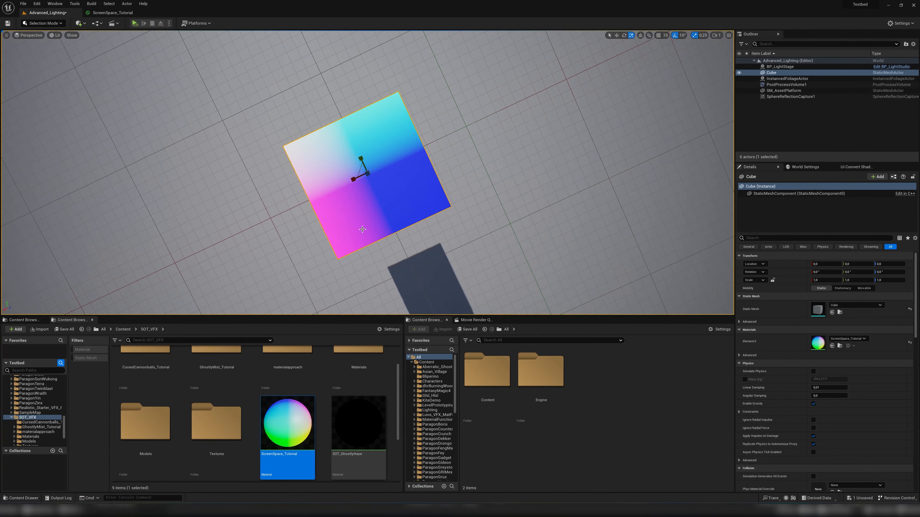
right_click_drag(381, 174, 304, 203, "alt")
left_click_drag(330, 120, 326, 87, "alt")
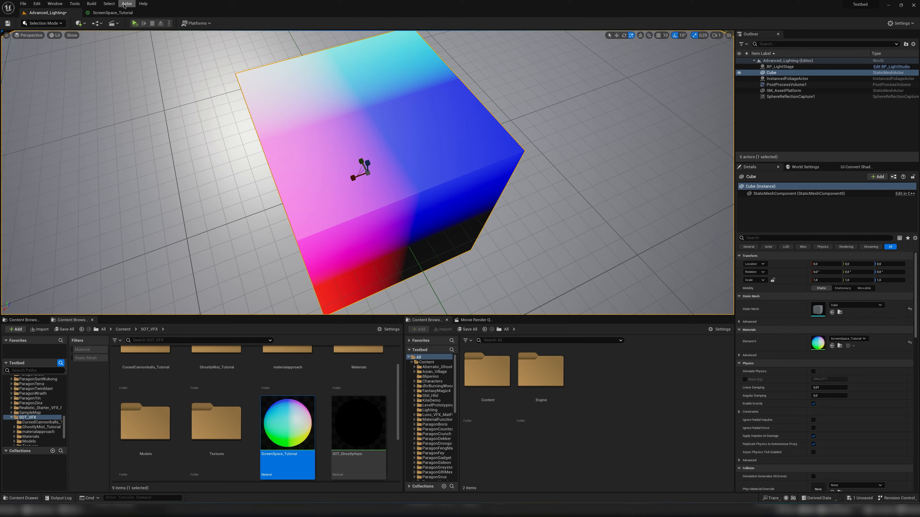
left_click_drag(367, 114, 366, 267, "alt")
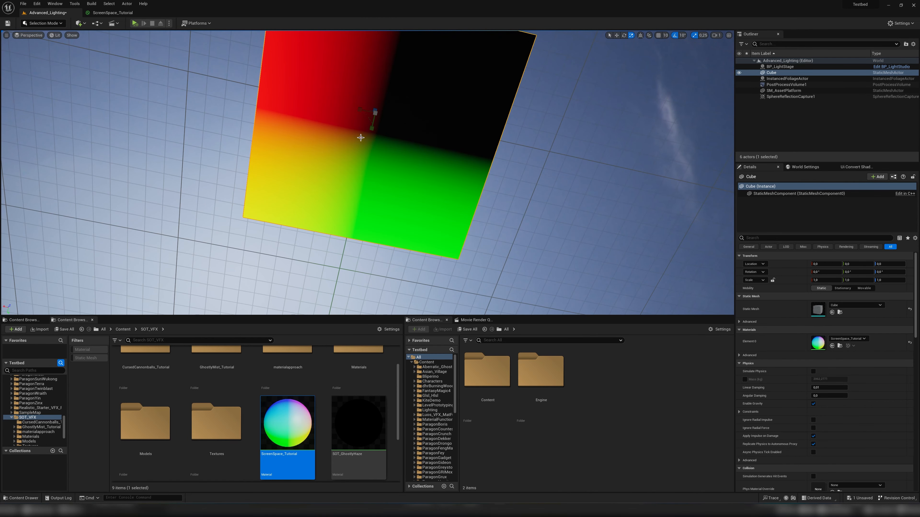
In the ScreenSpace_Tutorial graph, insert an Add node between Subtract and the bounds-based Divide, adding Object Bounds as input B.
left_click(113, 12)
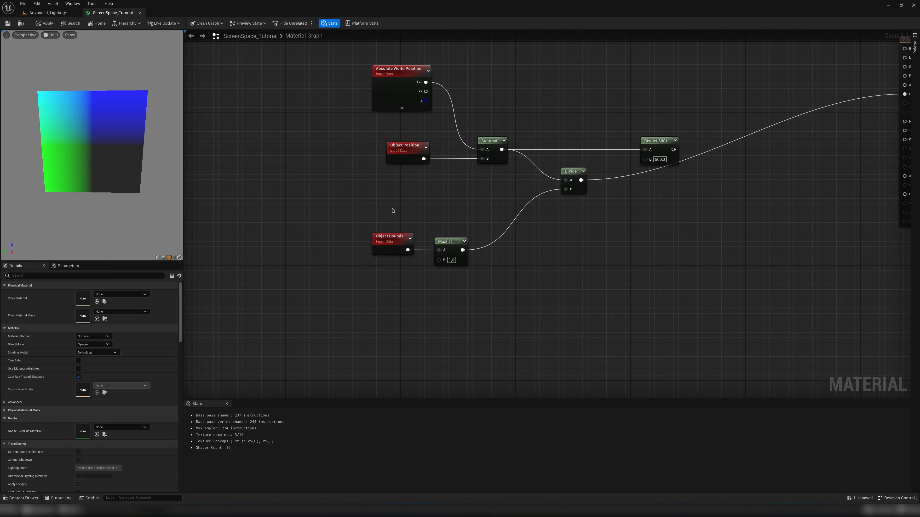
left_click_drag(407, 250, 510, 176)
type("add")
key("Return")
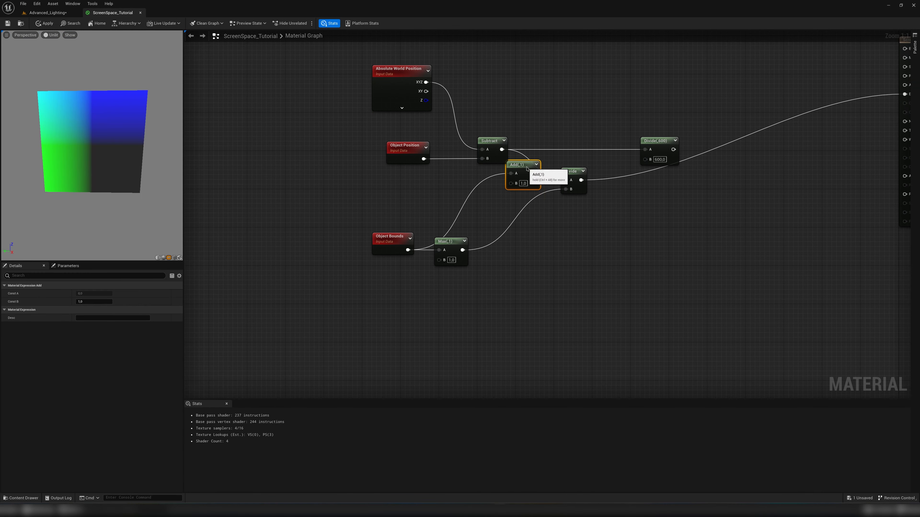
left_click_drag(502, 149, 549, 140)
left_click_drag(408, 250, 566, 181)
Delete the unused Divide node with the 600 divisor and apply the material changes.
left_click(663, 147)
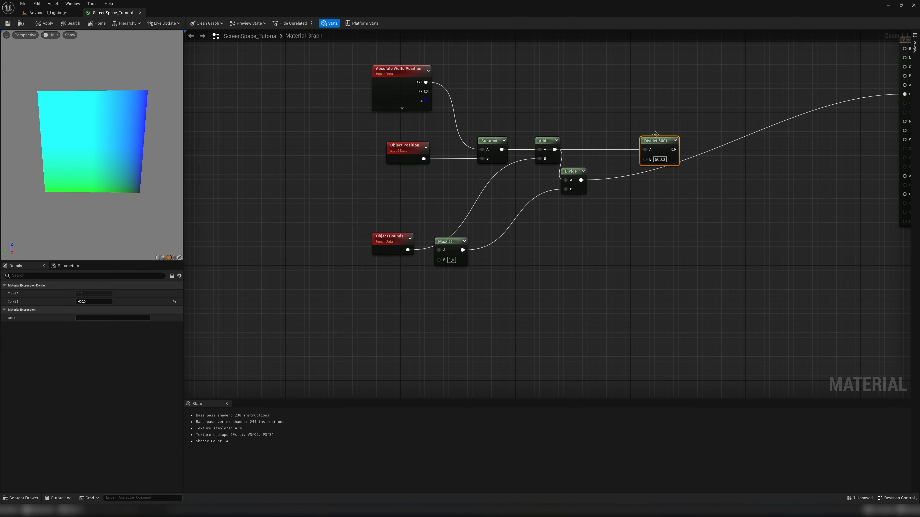
key("Delete")
right_click(606, 106)
left_click(44, 23)
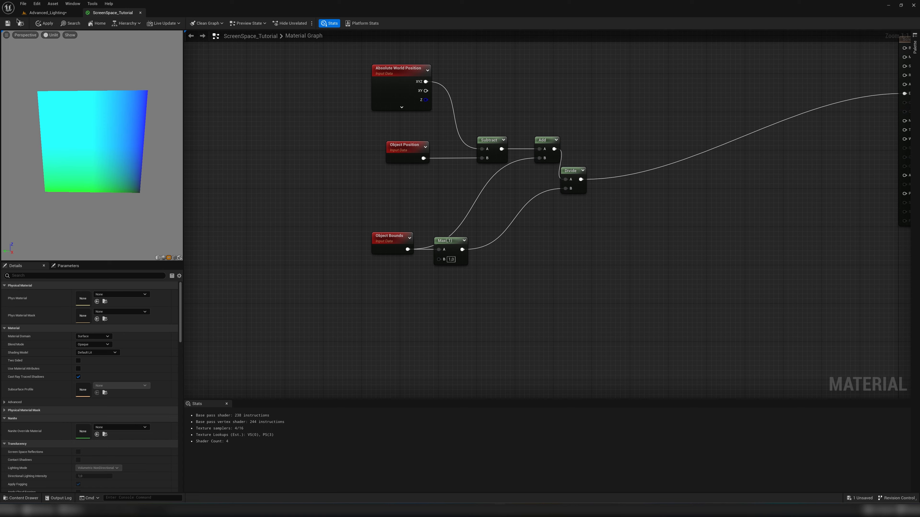
In the Advanced_Lighting level, examine the cube's colour gradients from the top, sides and underside.
left_click(33, 13)
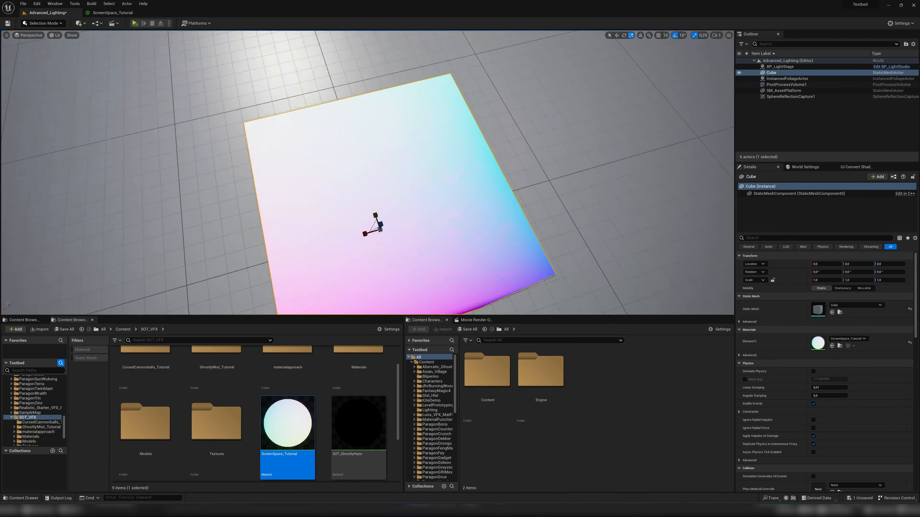
left_click_drag(367, 173, 394, 159, "alt")
scroll(507, 136, "down", 5)
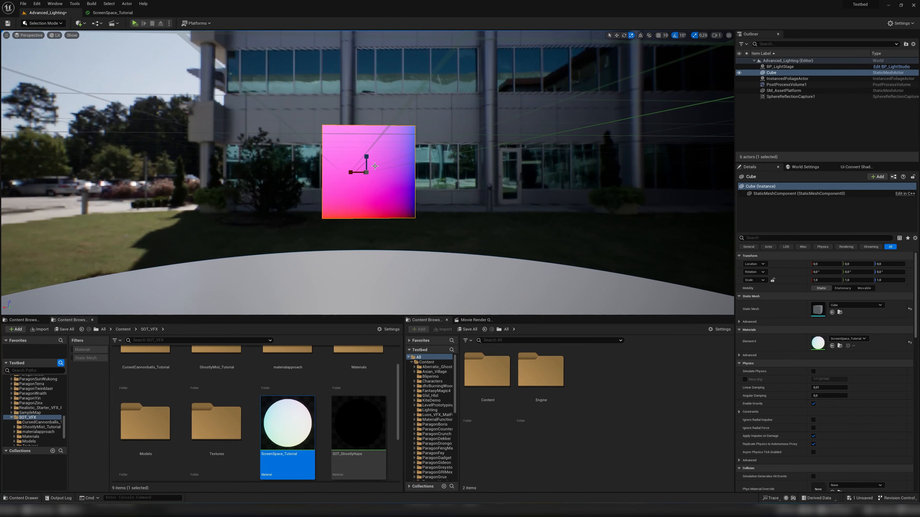
left_click_drag(405, 201, 194, 155, "alt")
scroll(194, 154, "up", 5)
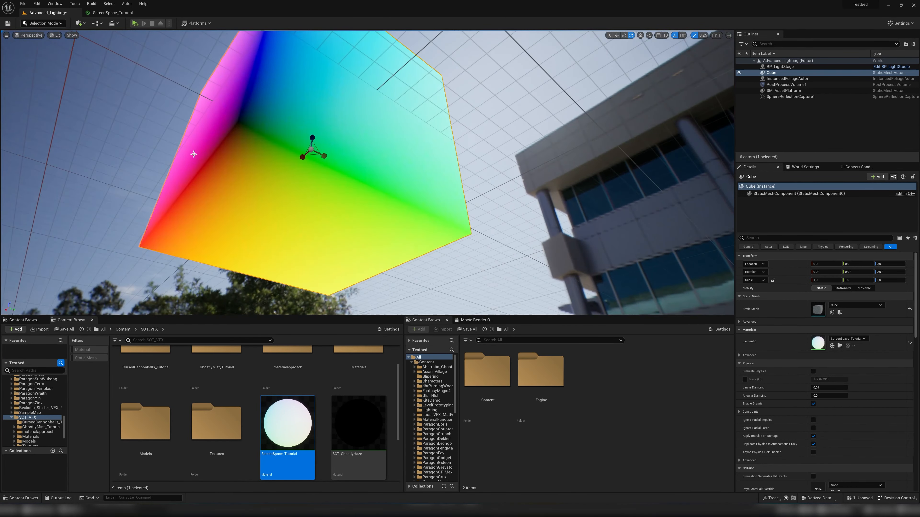
left_click_drag(281, 205, 290, 197, "alt")
middle_click_drag(414, 158, 430, 245, "alt")
scroll(414, 158, "down", 3)
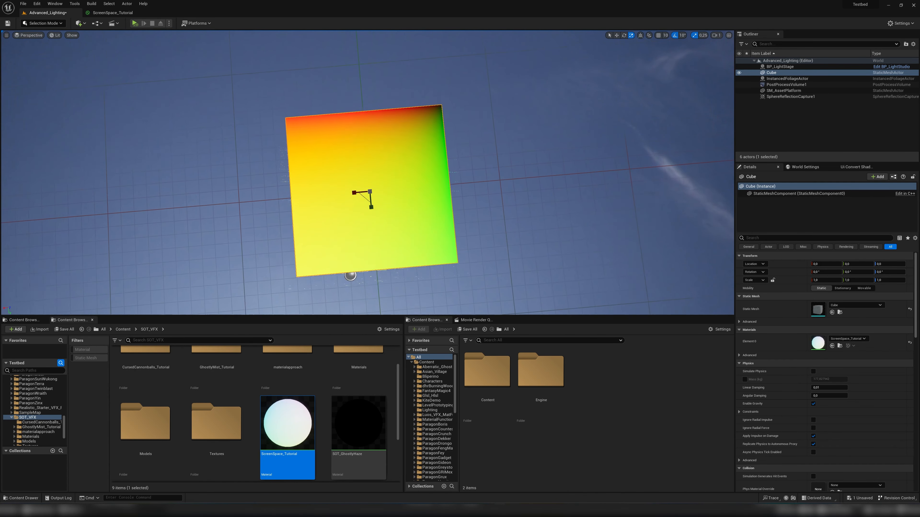
mouse_move(430, 166)
left_mouse_down("alt")
mouse_move(446, 169)
mouse_move(431, 167)
left_mouse_up("alt")
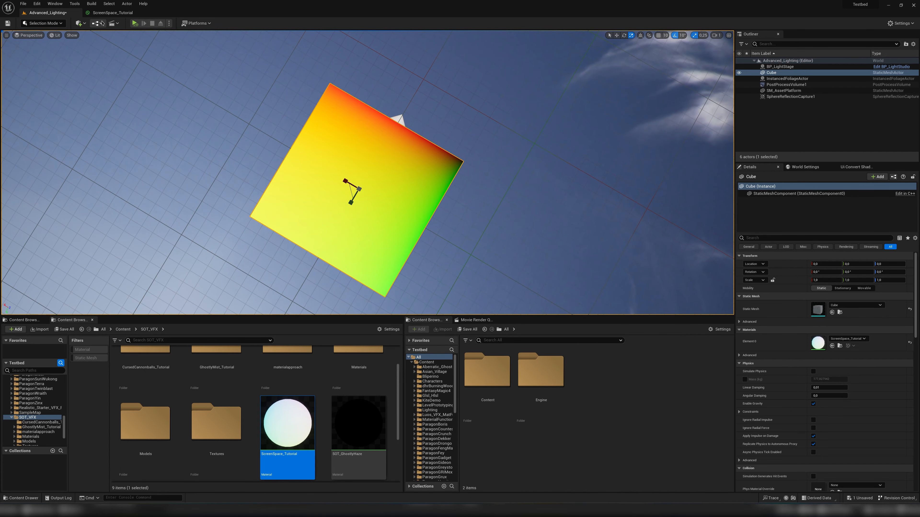
Add a TexCoord[0] node below Divide in the material graph, preview it, and compare it with the cube in the Advanced_Lighting level.
left_click(113, 12)
left_click(440, 210)
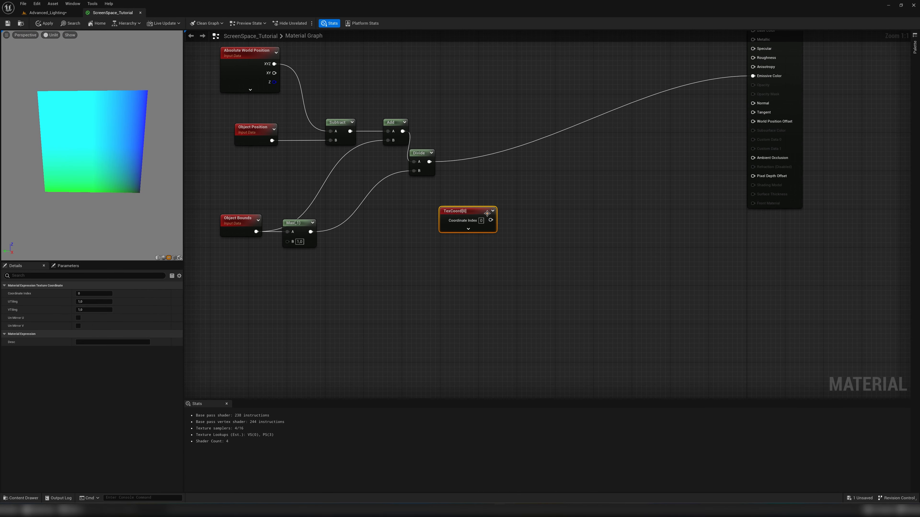
key("space")
left_click_drag(467, 213, 487, 224)
mouse_move(37, 112)
left_mouse_down()
mouse_move(69, 126)
mouse_move(37, 112)
left_mouse_up()
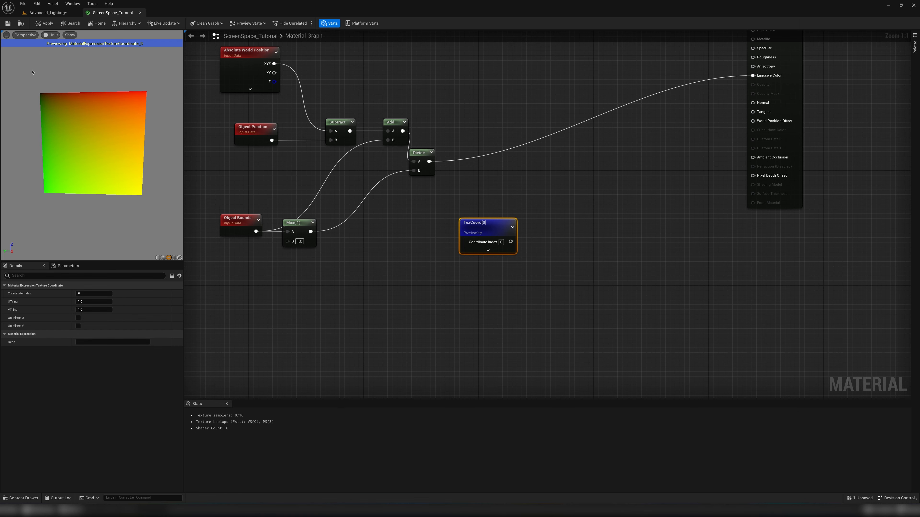
left_click(48, 13)
left_click_drag(254, 108, 623, 268, "alt")
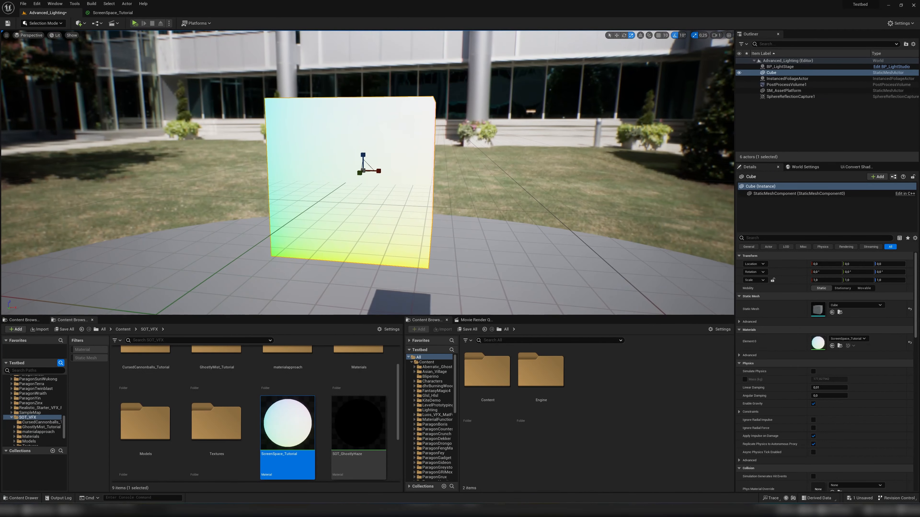
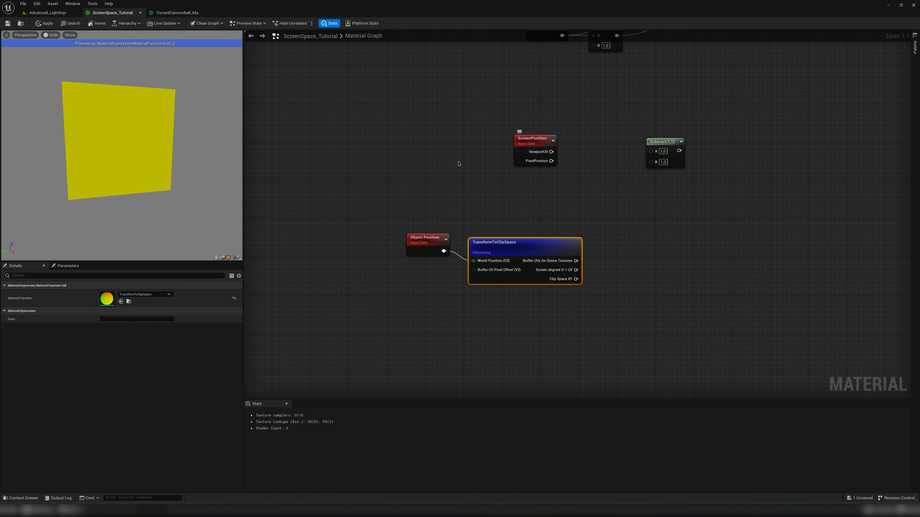
Add a DebugFloat2Values node fed by TransformToClipSpace's Clip Space XY output and preview it.
middle_click_drag(156, 143, 110, 109)
middle_click_drag(163, 172, 221, 36)
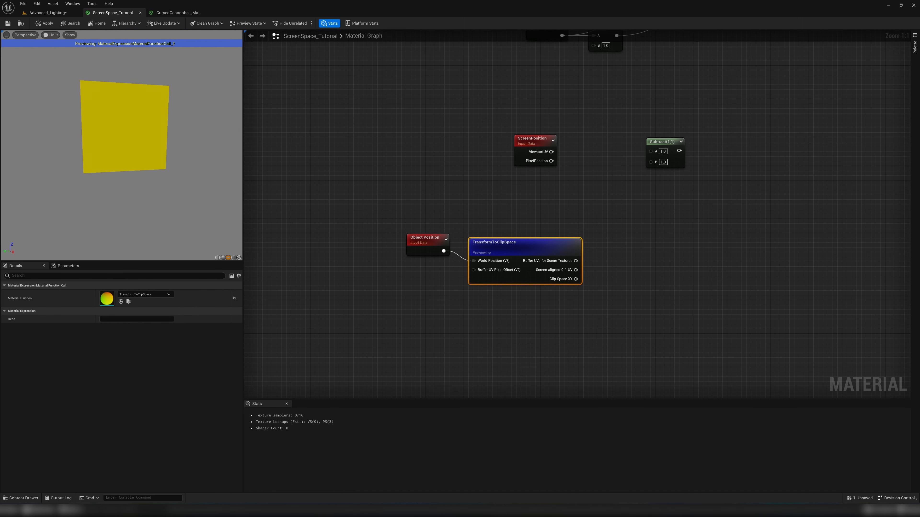
right_click_drag(596, 275, 532, 253)
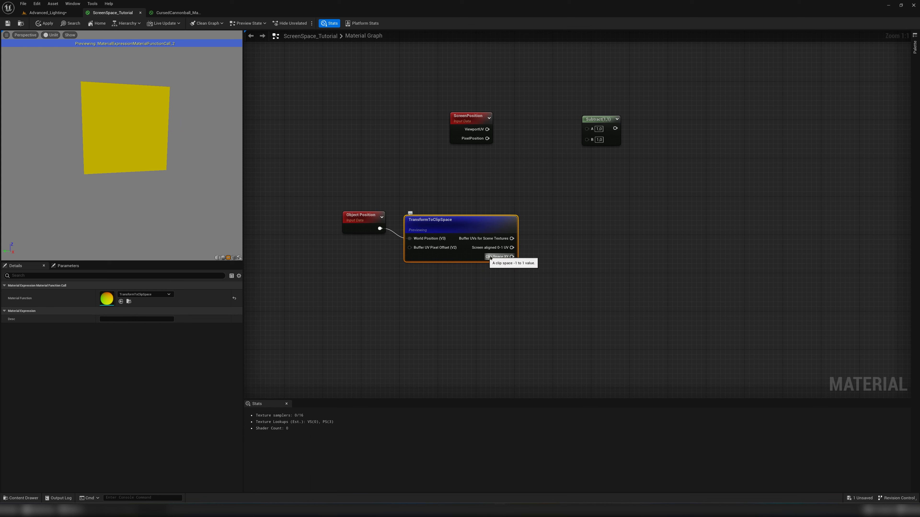
left_click_drag(510, 256, 572, 296)
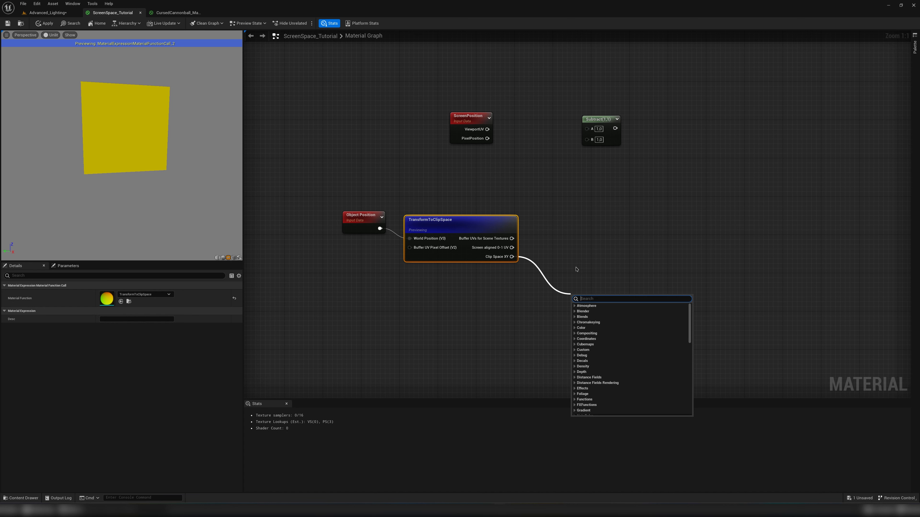
type("debug floa")
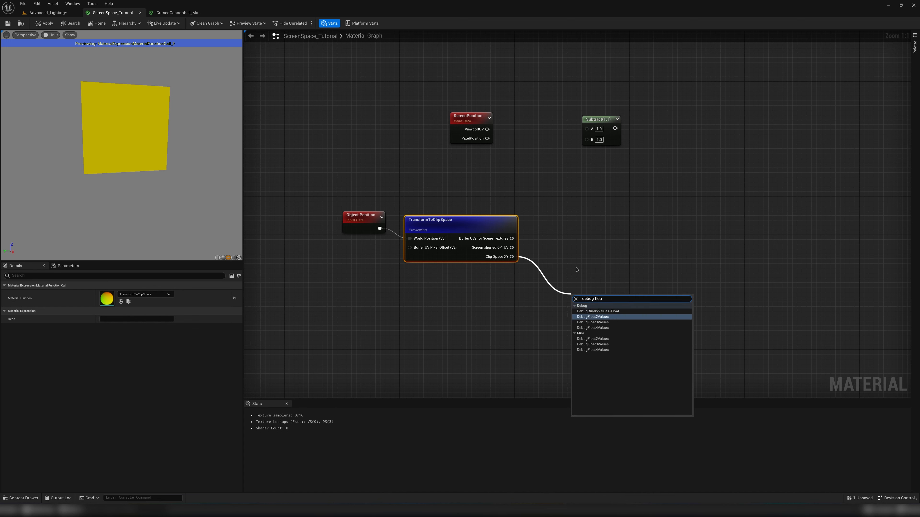
key("Return")
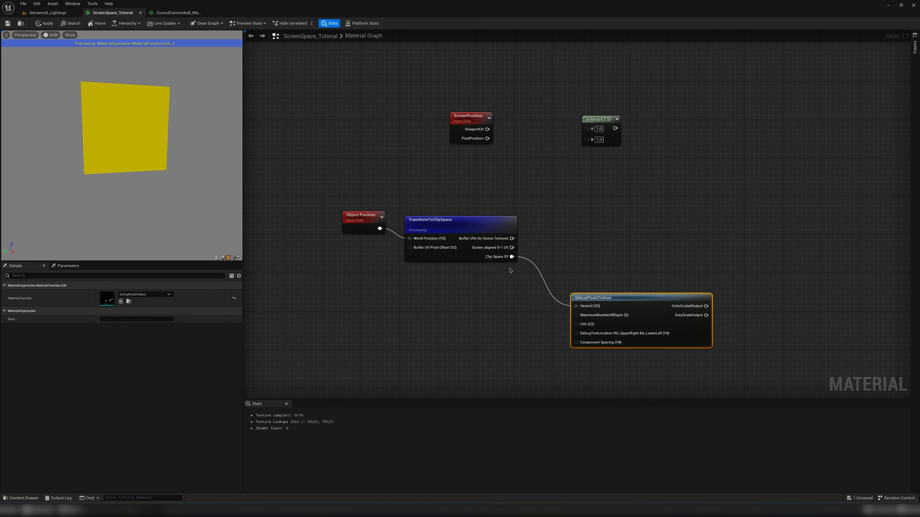
right_click(638, 305)
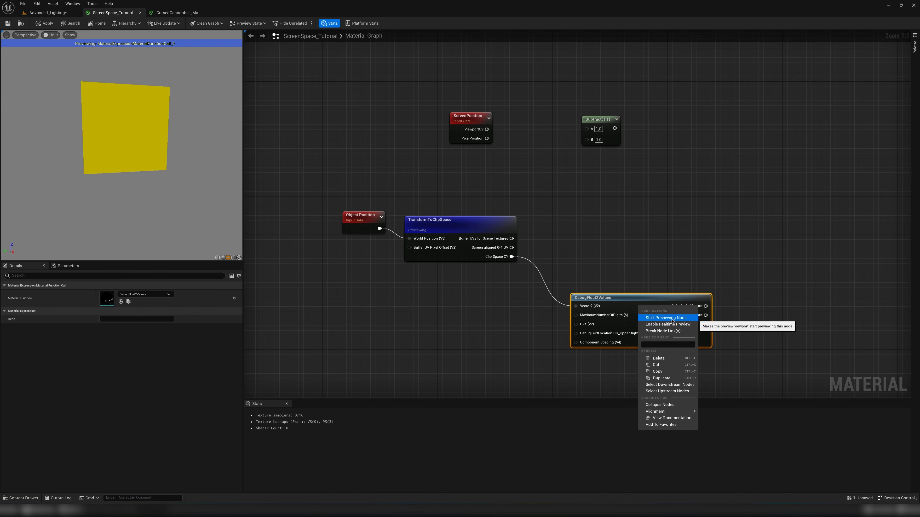
left_click(652, 320)
left_click_drag(629, 317, 616, 301)
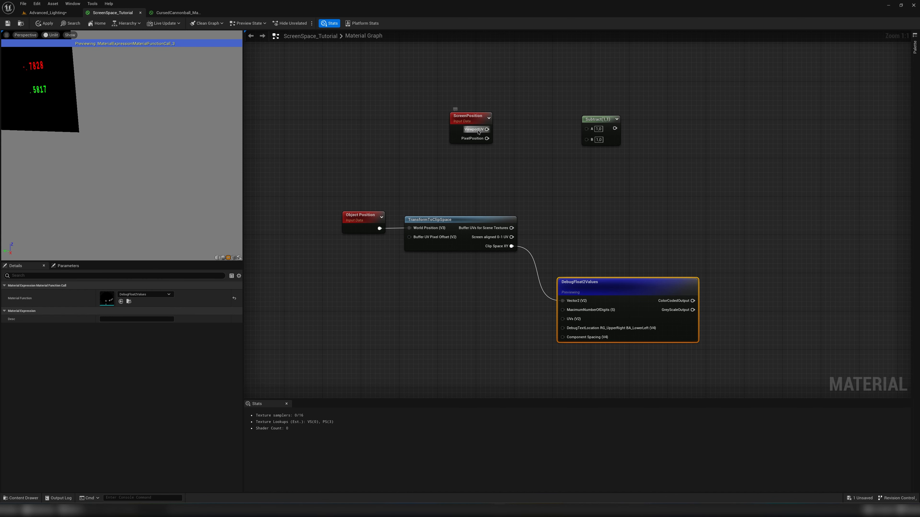
Feed DebugFloat2Values from ScreenPosition's ViewportUV output instead and examine the values while shifting the preview cube.
left_click_drag(478, 132, 573, 301)
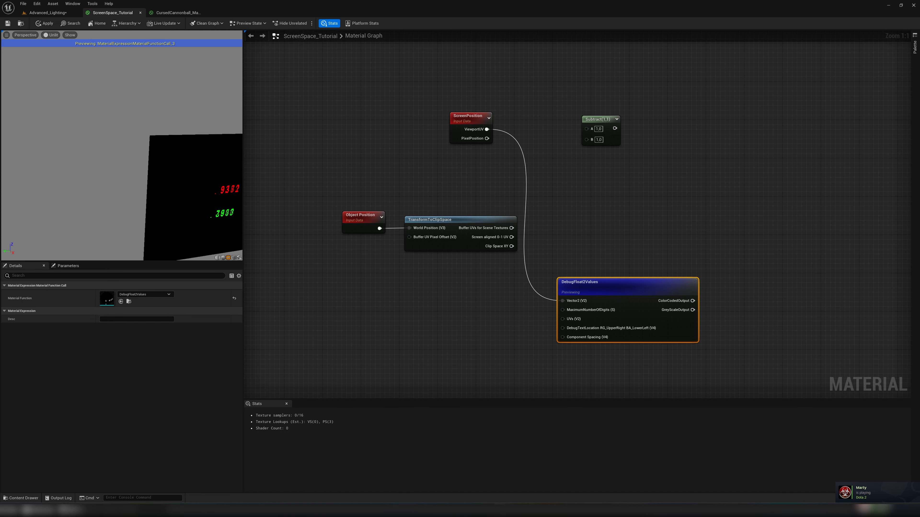
middle_click_drag(120, 152, 47, 80)
left_click_drag(48, 79, 133, 137)
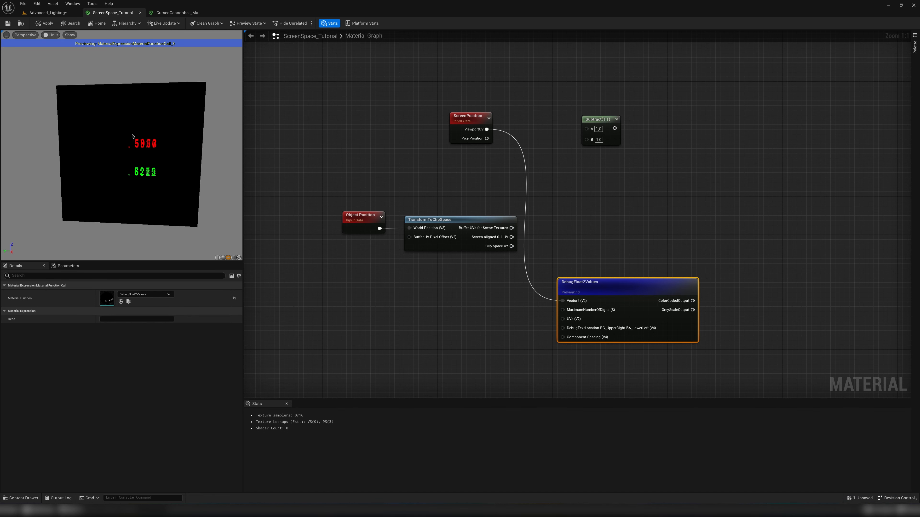
Reconnect Clip Space XY to DebugFloat2Values and examine the values with the preview cube in a different screen position.
left_click_drag(511, 246, 565, 302)
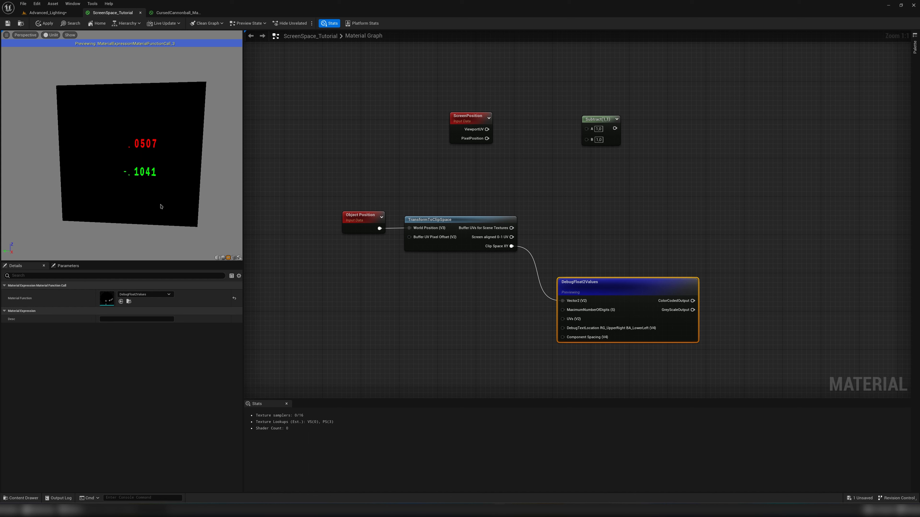
middle_click_drag(137, 165, 88, 117)
left_click_drag(373, 85, 491, 143)
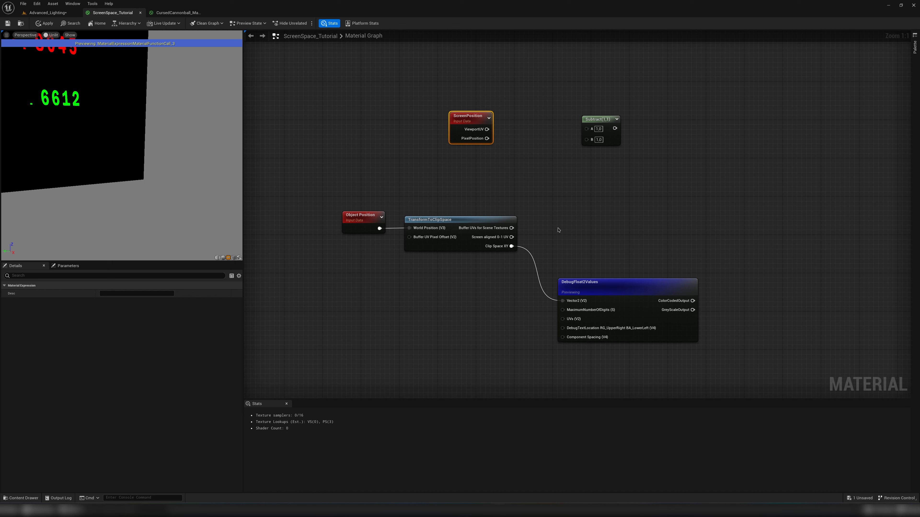
left_click_drag(558, 230, 626, 355)
left_click_drag(604, 256, 492, 256)
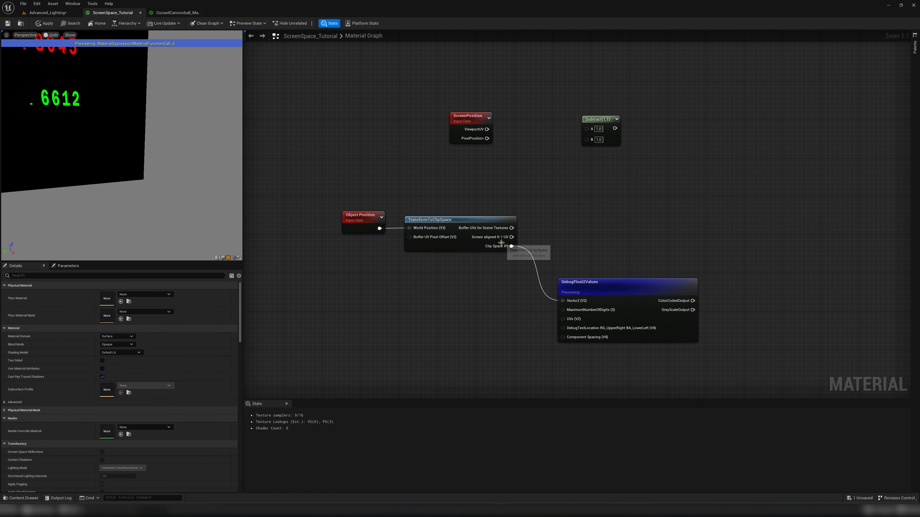
Delete the DebugFloat2Values node from the material graph.
left_click_drag(410, 98, 505, 181)
left_click(638, 239)
left_click(576, 281)
key("Delete")
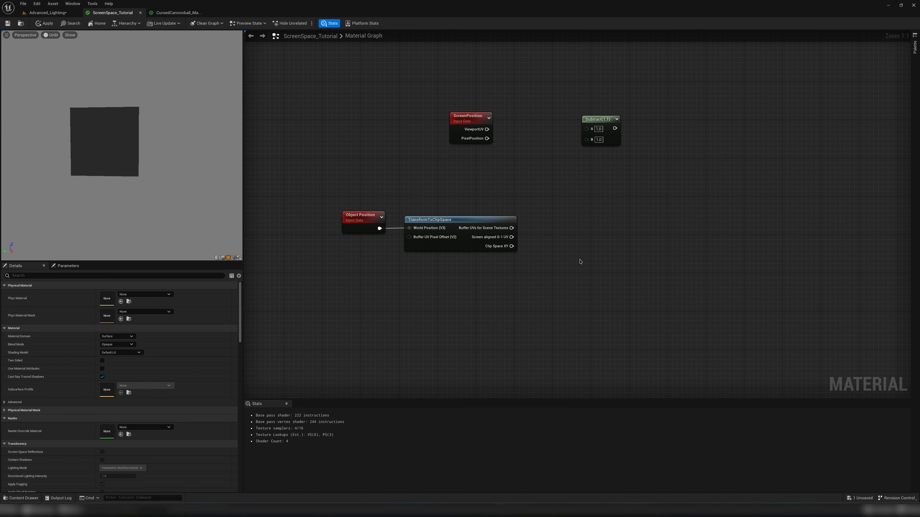
Add a Multiply node fed by TransformToClipSpace's Clip Space XY output.
left_click_drag(512, 247, 548, 241)
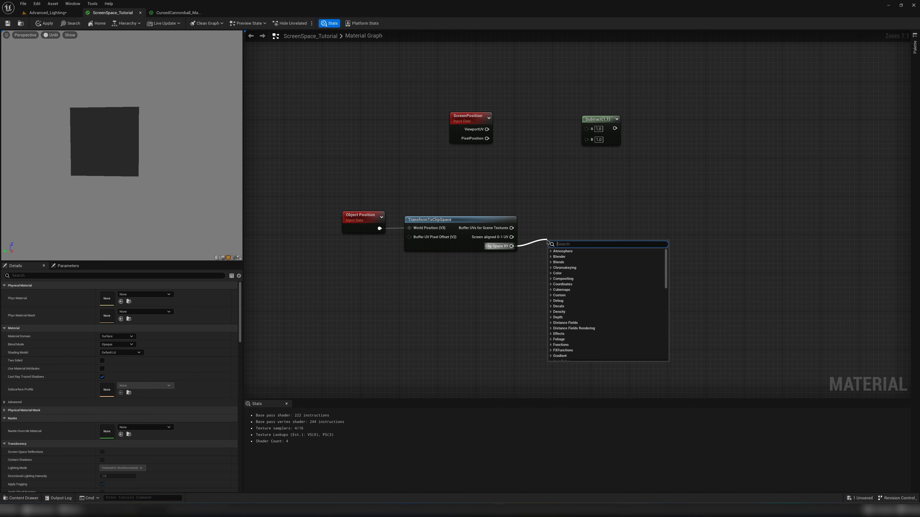
type("multiply")
key("Return")
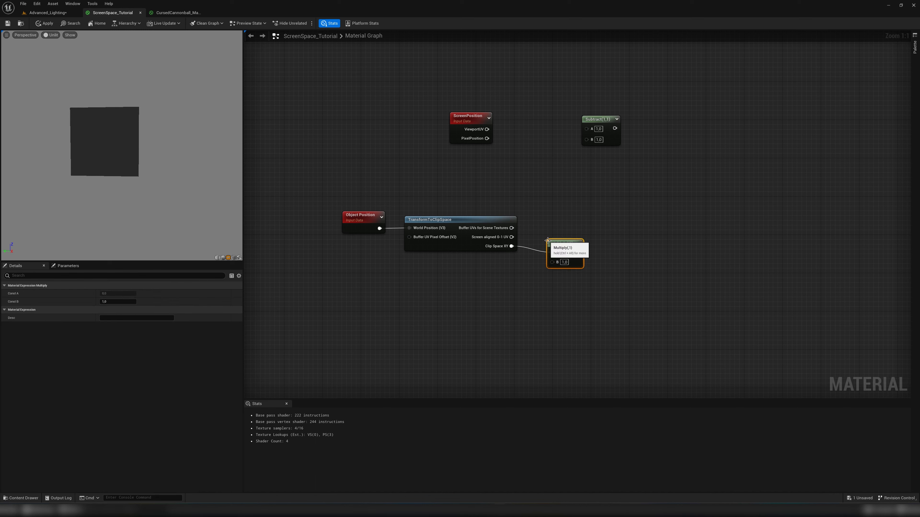
Add a Constant2Vector node below the TransformToClipSpace node.
left_click(499, 273)
right_click(499, 274)
type("vector")
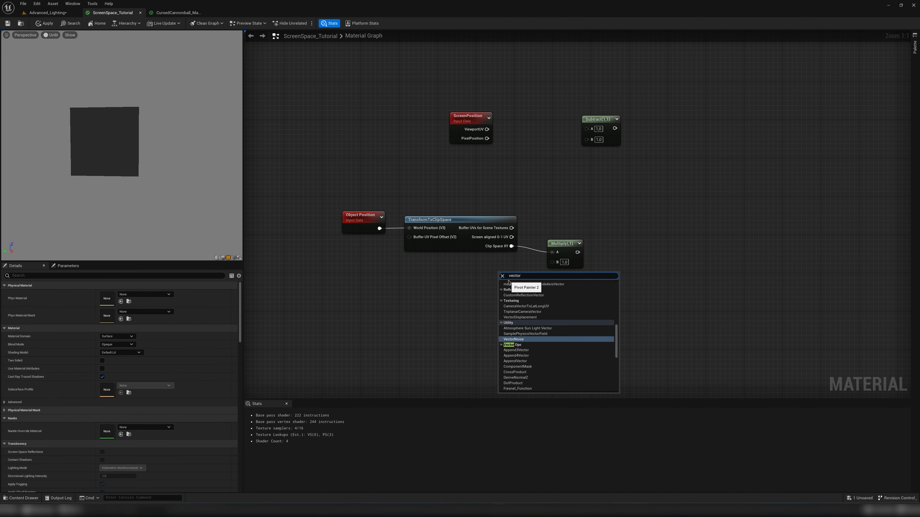
key("Down")
type("2")
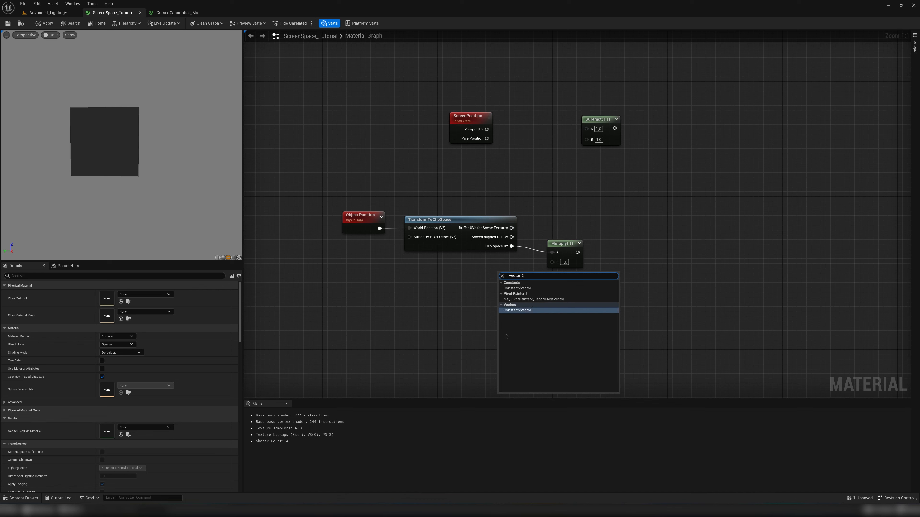
left_click(548, 312)
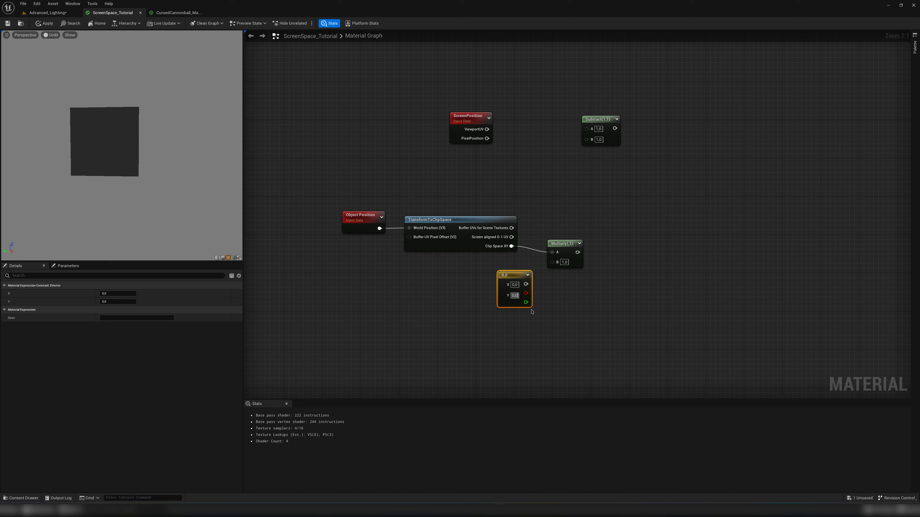
left_click(467, 117)
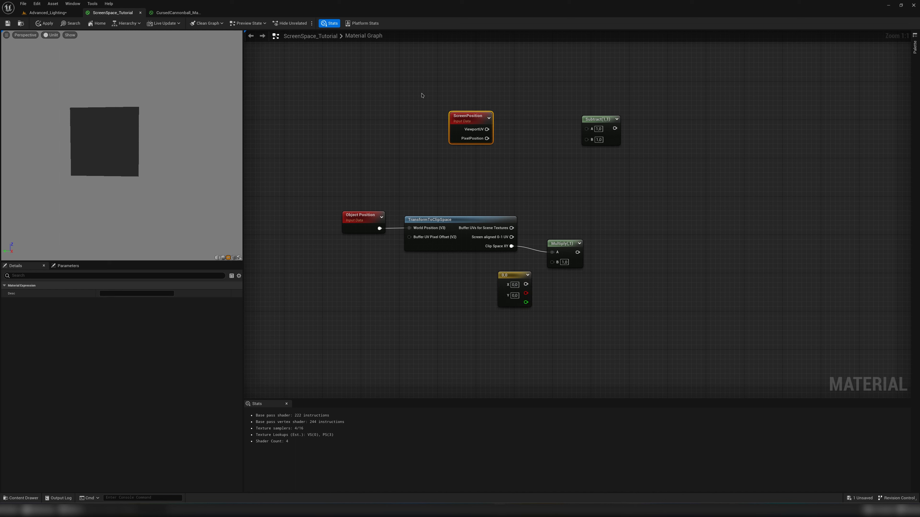
left_click_drag(418, 114, 497, 182)
left_click_drag(412, 183, 454, 217)
left_click(444, 158)
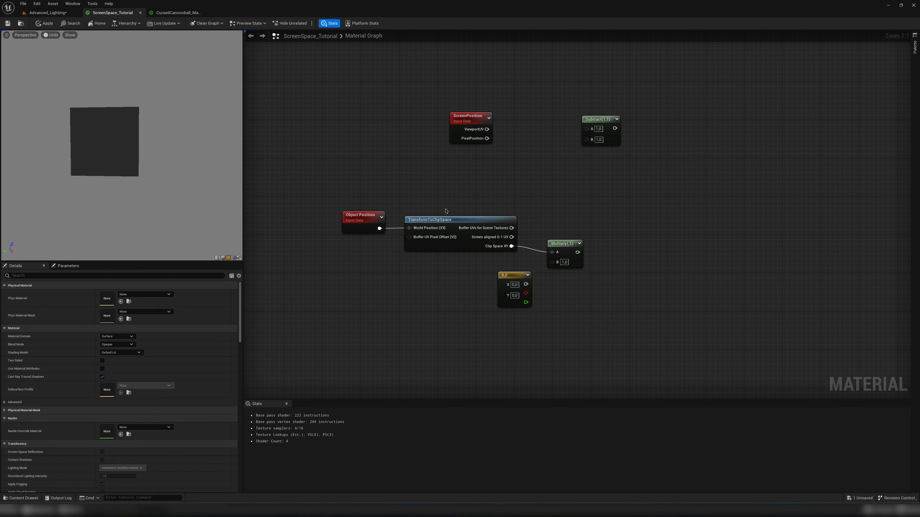
Set the Constant2Vector to X 1.0 and Y -1.0 and connect it to the Multiply node's B input.
left_click(514, 285)
type("1")
left_click(607, 309)
left_click(514, 295)
left_click(529, 279)
left_click_drag(528, 284, 562, 240)
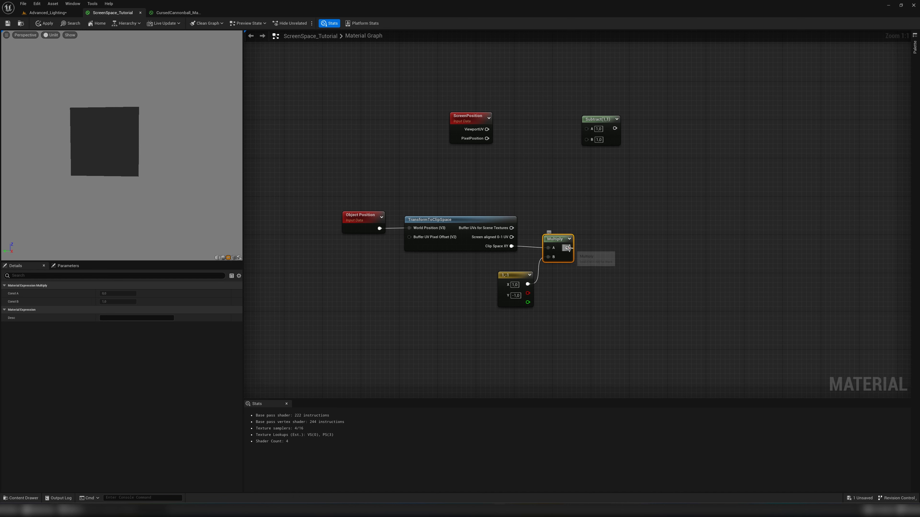
Feed the Multiply output into a new DebugFloat2Values node and preview that node.
left_click_drag(568, 248, 600, 270)
type("debugflo")
key("Return")
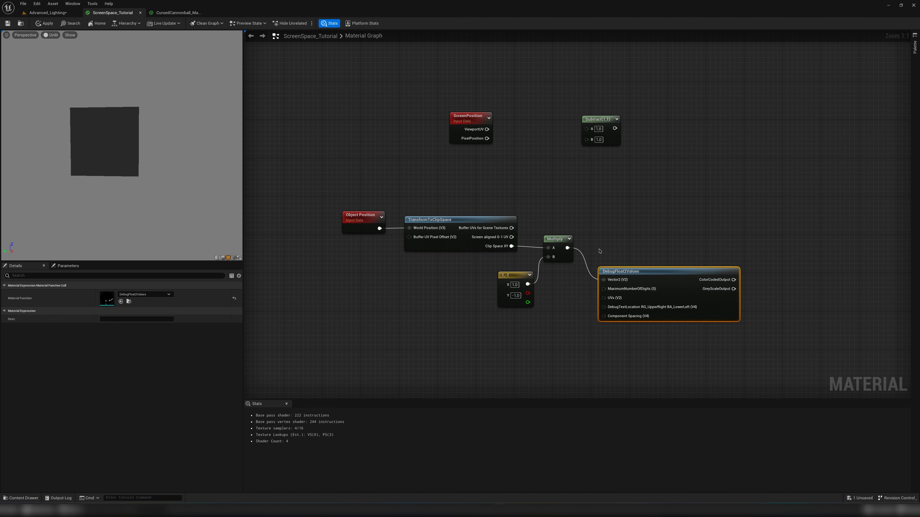
right_click(653, 280)
left_click(667, 286)
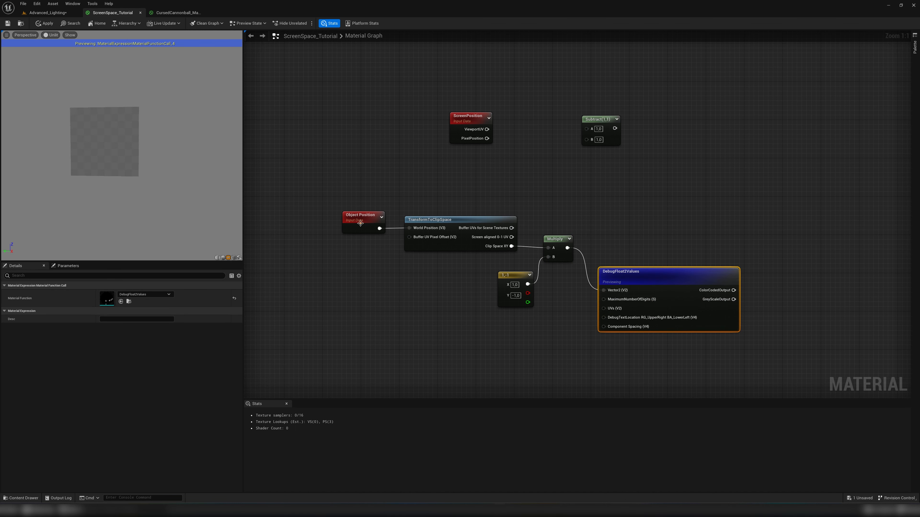
Compare the Multiply output with ScreenPosition's ViewportUV by alternately wiring them into DebugFloat2Values, with the preview cube enlarged and off-centre.
scroll(125, 121, "up", 5)
middle_click_drag(110, 156, 225, 252)
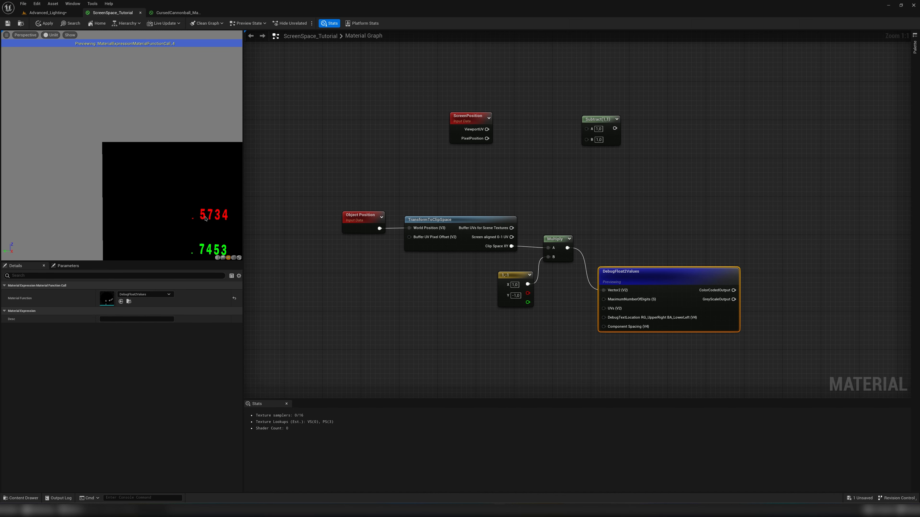
left_click_drag(487, 129, 603, 290)
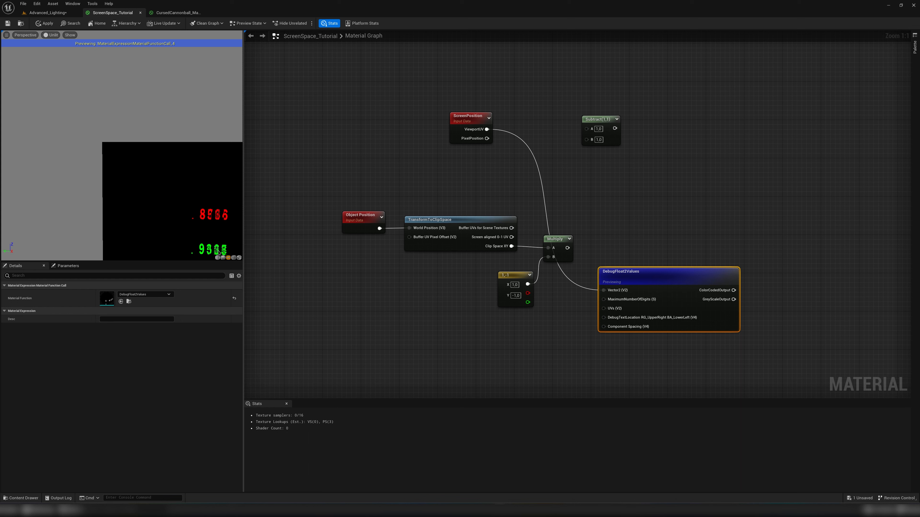
left_click_drag(567, 248, 616, 292)
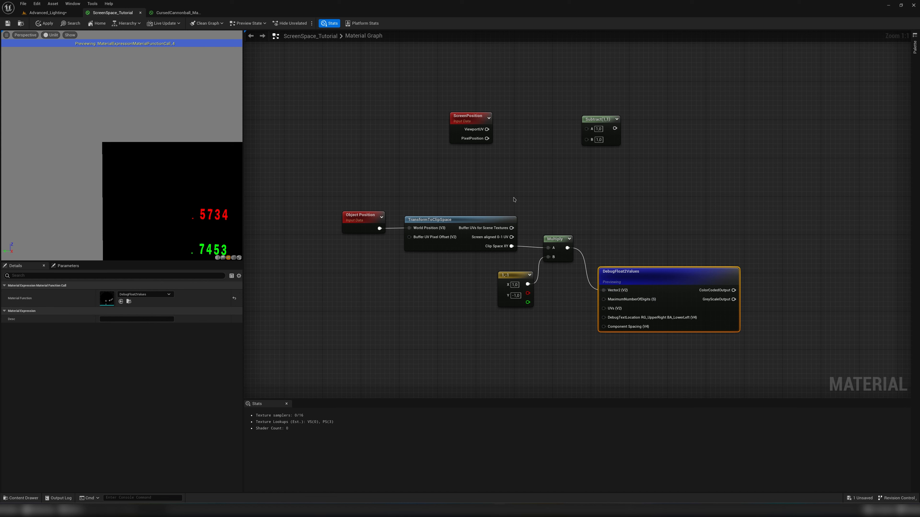
left_click_drag(487, 130, 617, 290)
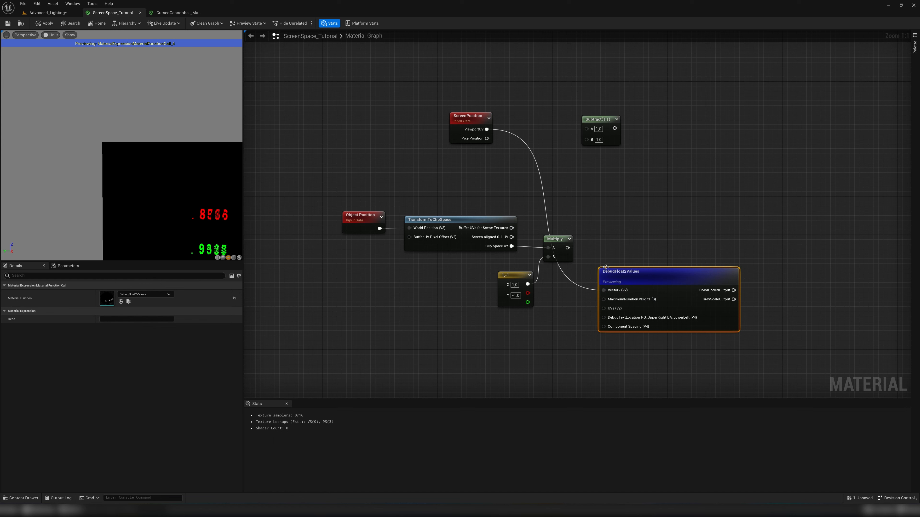
left_click(671, 263)
Add a second Multiply node with B set to 0.5 after the first and feed it into DebugFloat2Values.
left_click_drag(568, 248, 612, 208)
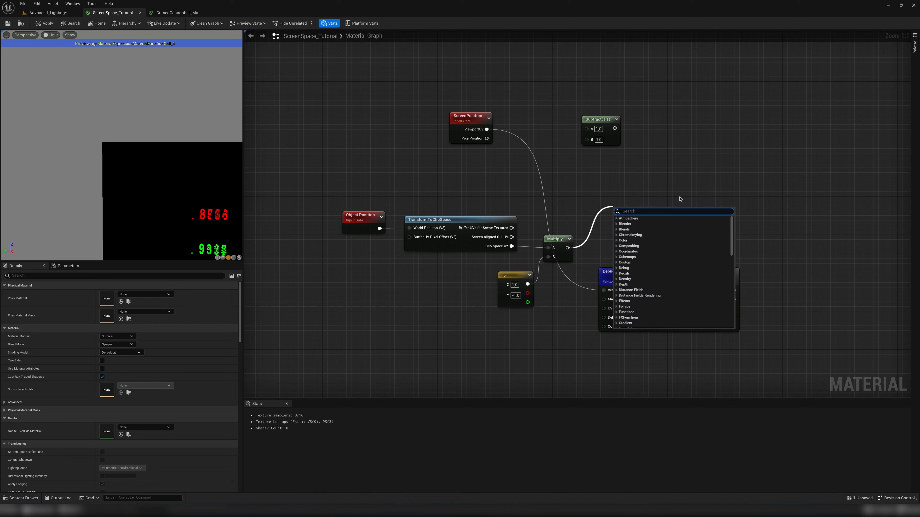
type("multiply")
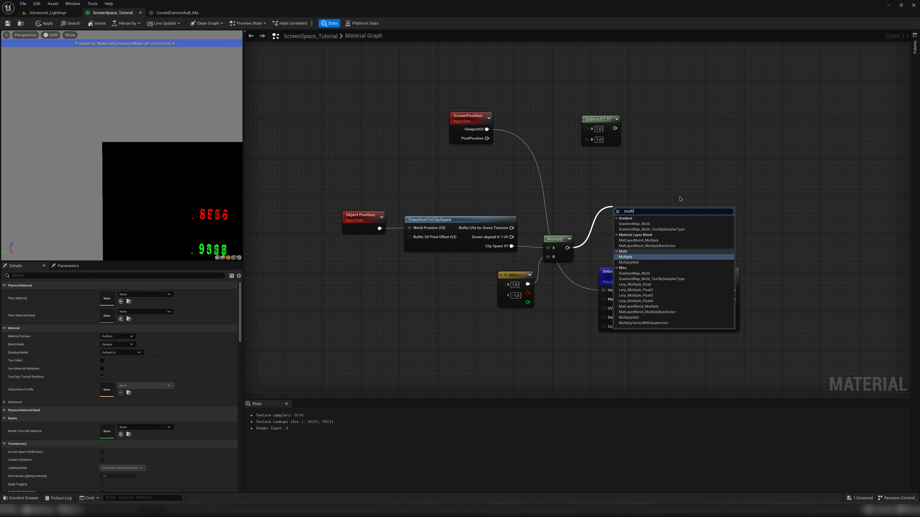
key("Return")
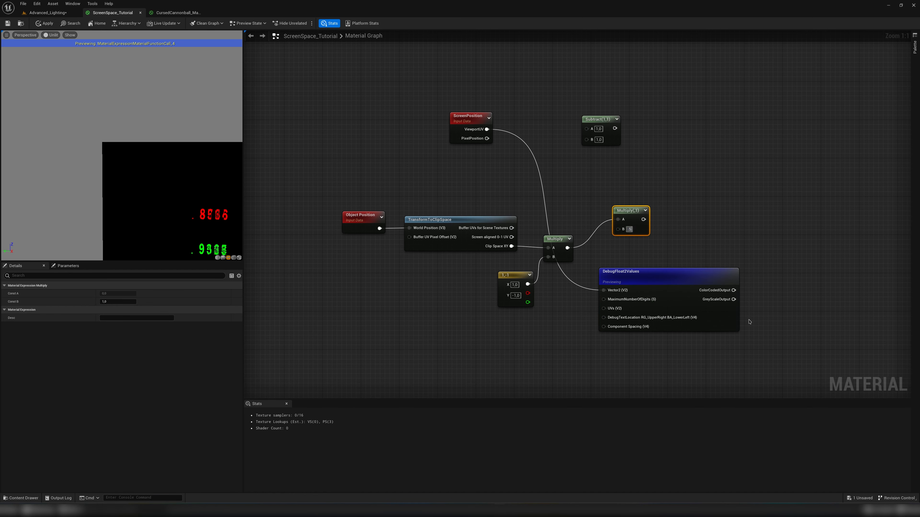
left_click_drag(646, 219, 612, 290)
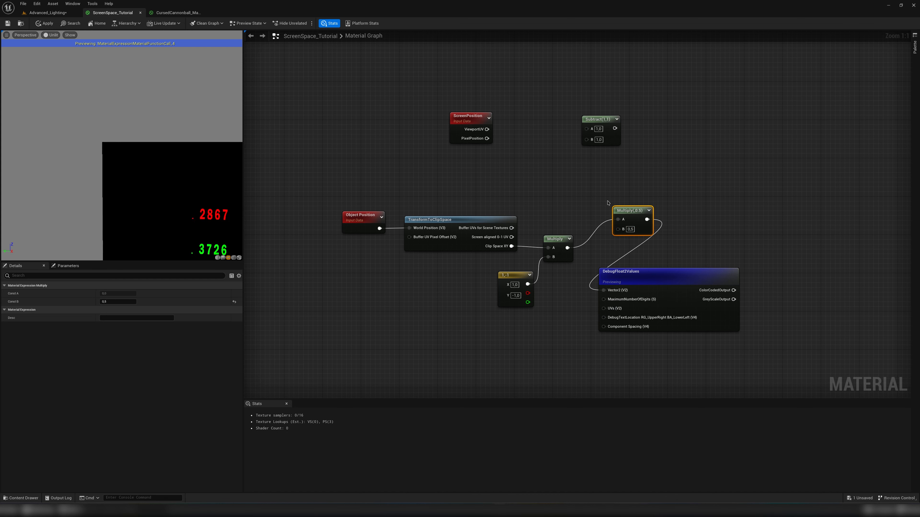
Compare ViewportUV with the 0.5 Multiply output in DebugFloat2Values, and place the 0.5 Multiply node directly beside the first Multiply.
left_click_drag(483, 129, 619, 289)
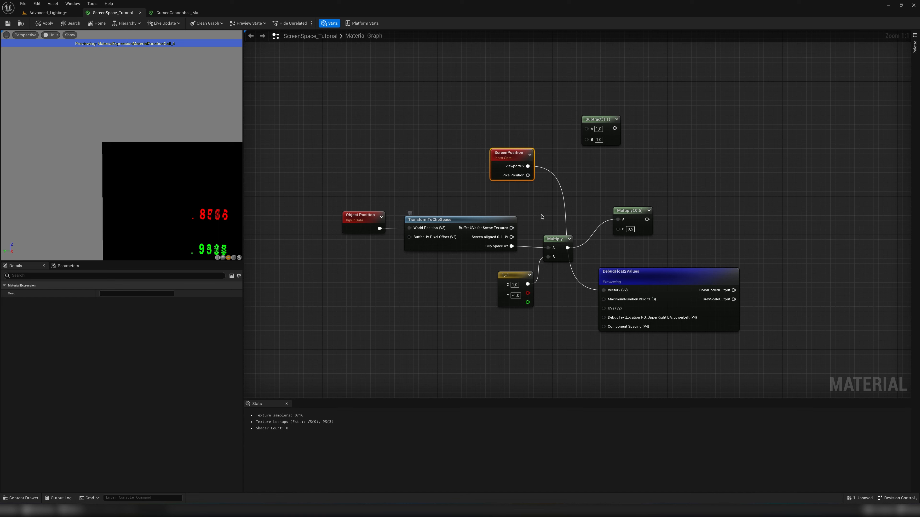
left_click_drag(497, 151, 454, 127)
left_click(535, 168)
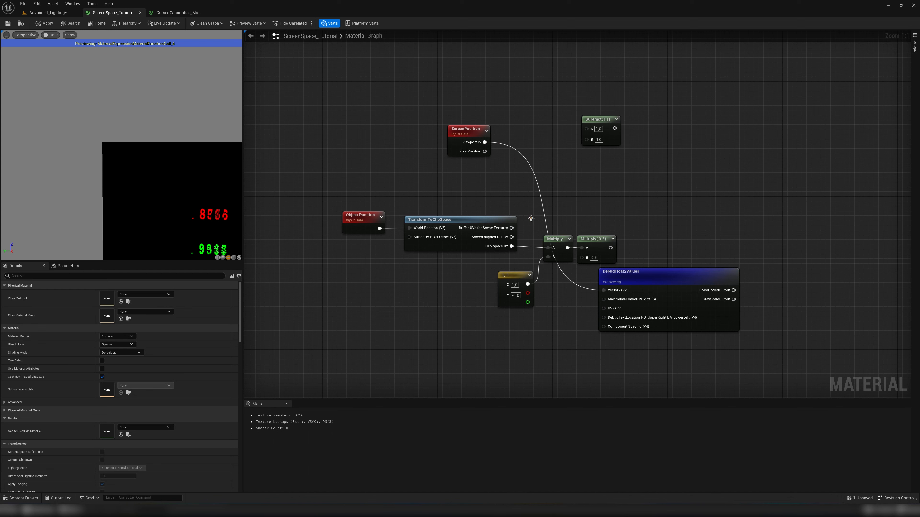
left_click_drag(612, 248, 603, 290)
left_click(356, 216)
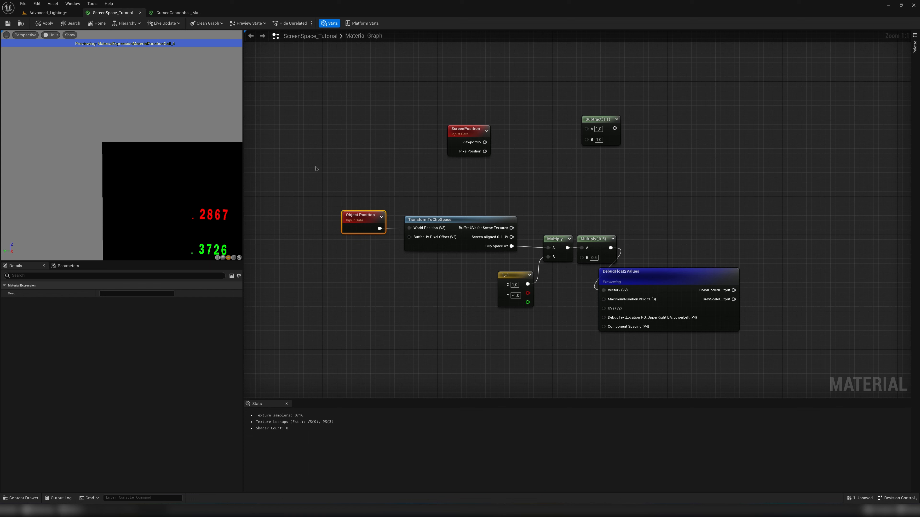
left_click_drag(329, 199, 380, 253)
left_click_drag(309, 155, 390, 231)
left_click(314, 190)
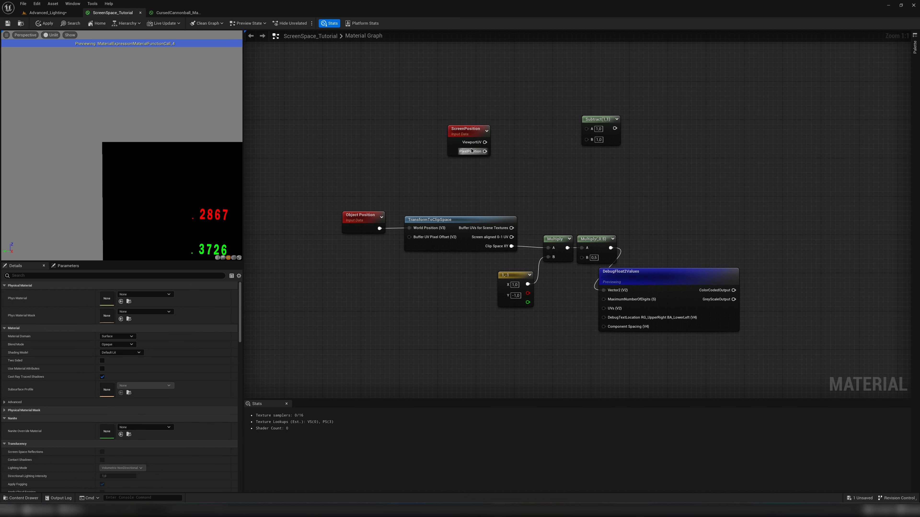
left_click_drag(573, 228, 511, 279)
left_click(581, 216)
left_click(605, 240)
left_click(546, 201)
Examine the DebugFloat2Values read-out of the 0.5 Multiply output while moving the preview cube back to the viewport centre.
mouse_move(198, 220)
middle_mouse_down()
mouse_move(23, 32)
mouse_move(165, 147)
mouse_move(213, 219)
middle_mouse_up()
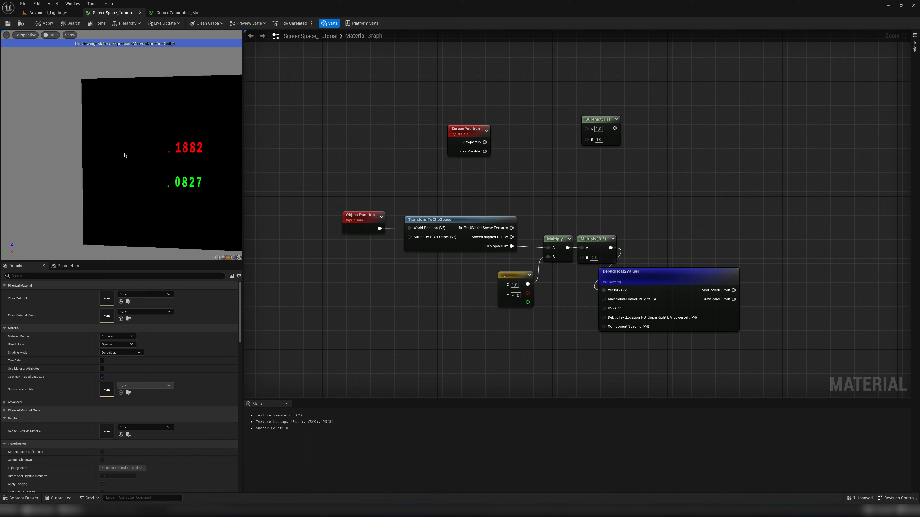
middle_click_drag(145, 142, 100, 115)
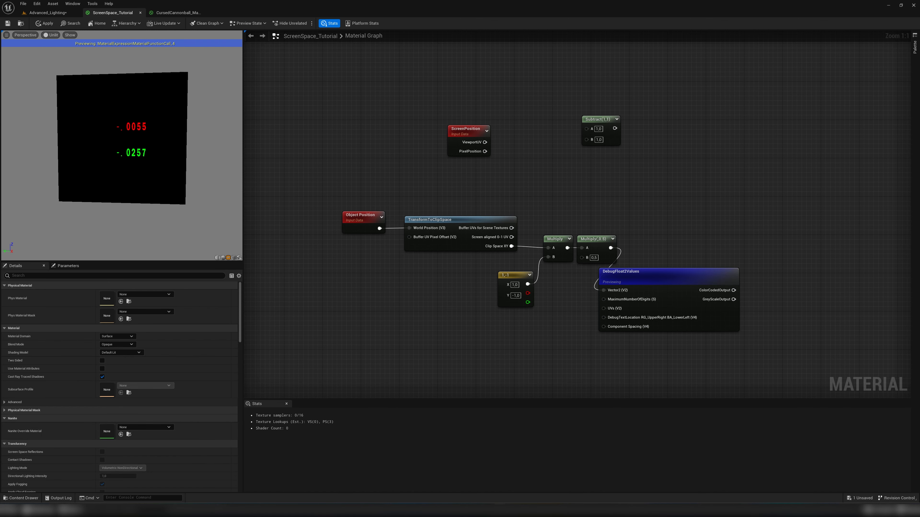
left_click_drag(464, 130, 450, 129)
left_click(719, 227)
left_click(712, 295)
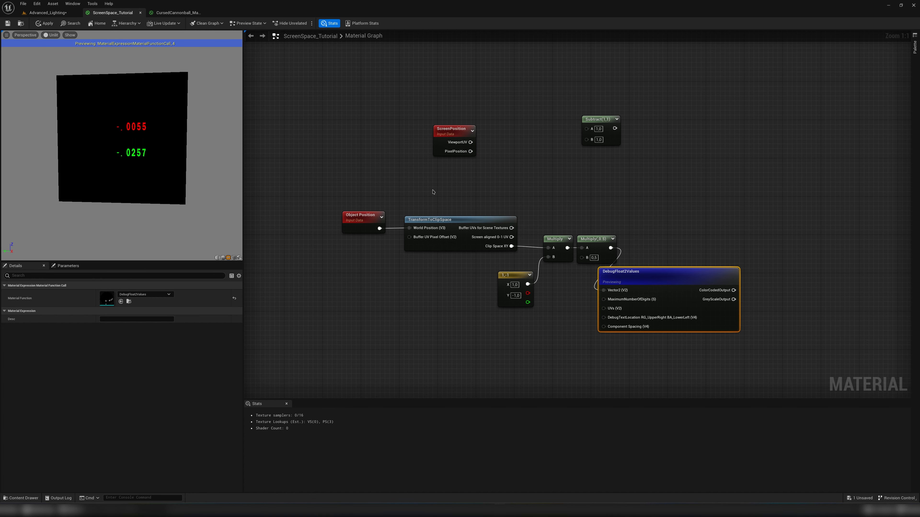
left_click(343, 221)
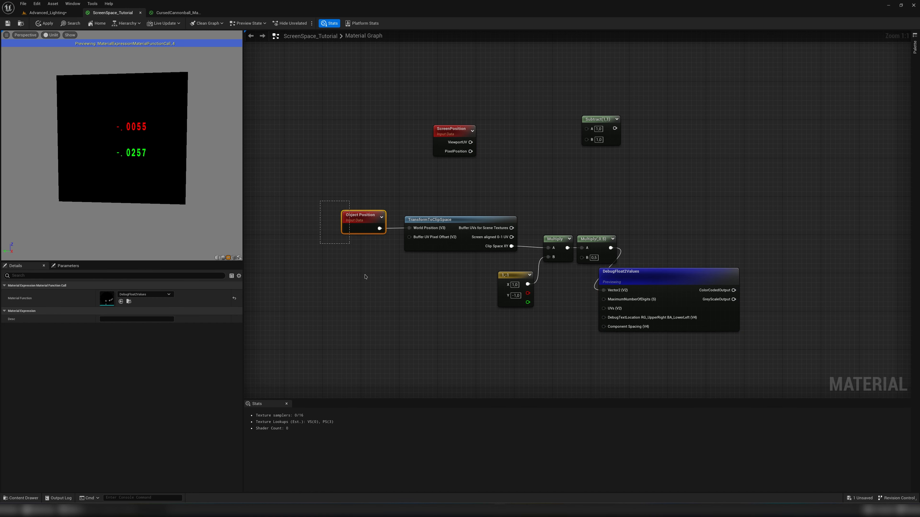
Delete the DebugFloat2Values node fed by the 0.5 Multiply.
left_click(450, 322)
left_click(681, 319)
key("Delete")
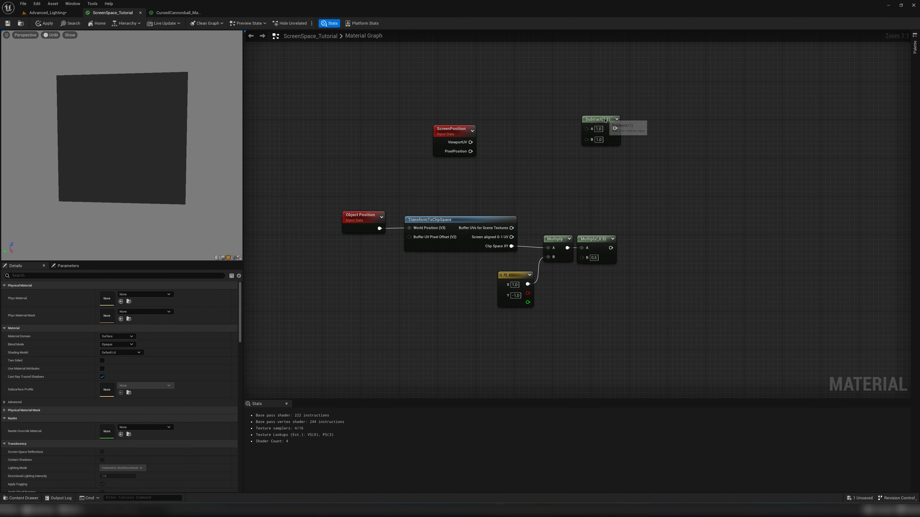
Connect ScreenPosition's ViewportUV to the Subtract node's A input and the 0.5 Multiply output to its B input.
left_click_drag(600, 123, 656, 181)
left_click(480, 140)
left_click_drag(470, 142, 643, 186)
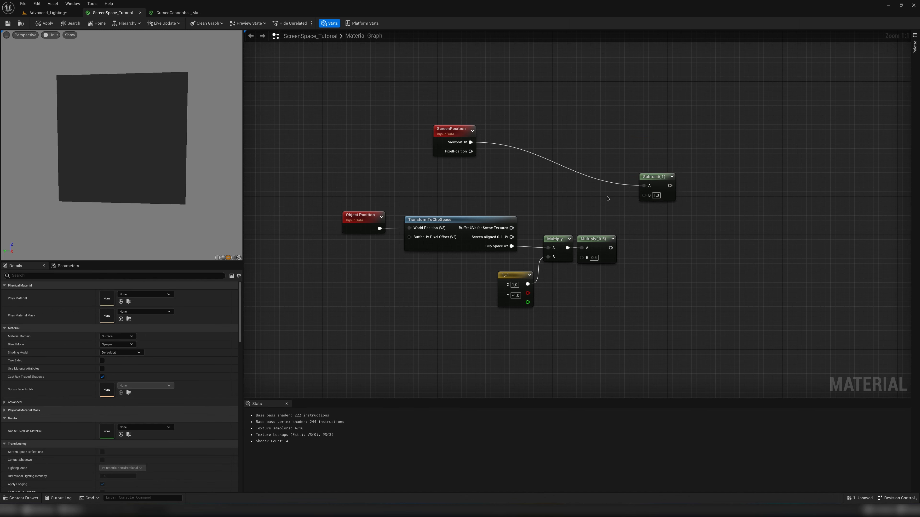
left_click_drag(610, 247, 644, 196)
Move the ScreenPosition node closer to the Subtract node, above the clip-space branch.
scroll(605, 146, "down", 4)
scroll(605, 146, "up", 3)
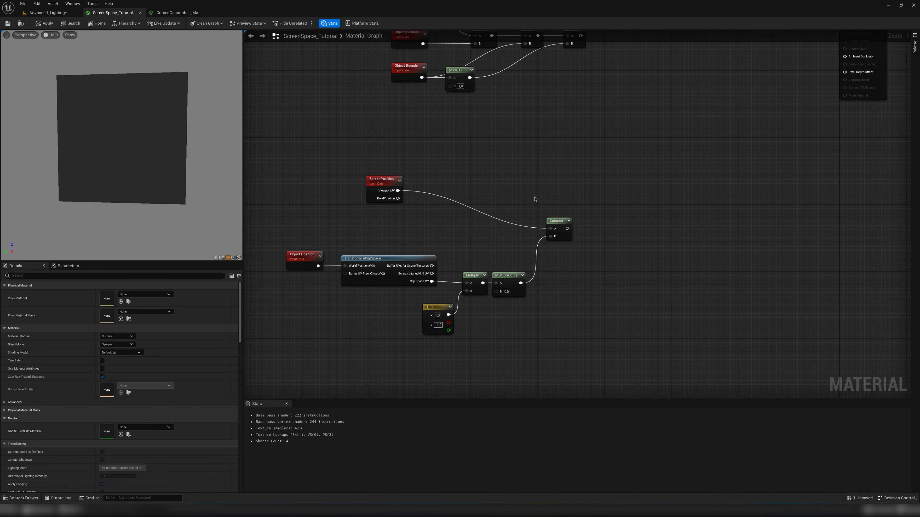
mouse_move(368, 182)
left_mouse_down()
mouse_move(437, 204)
mouse_move(420, 183)
left_mouse_up()
left_click_drag(265, 203, 468, 372)
left_click_drag(298, 261, 521, 339, "shift")
left_click(471, 322)
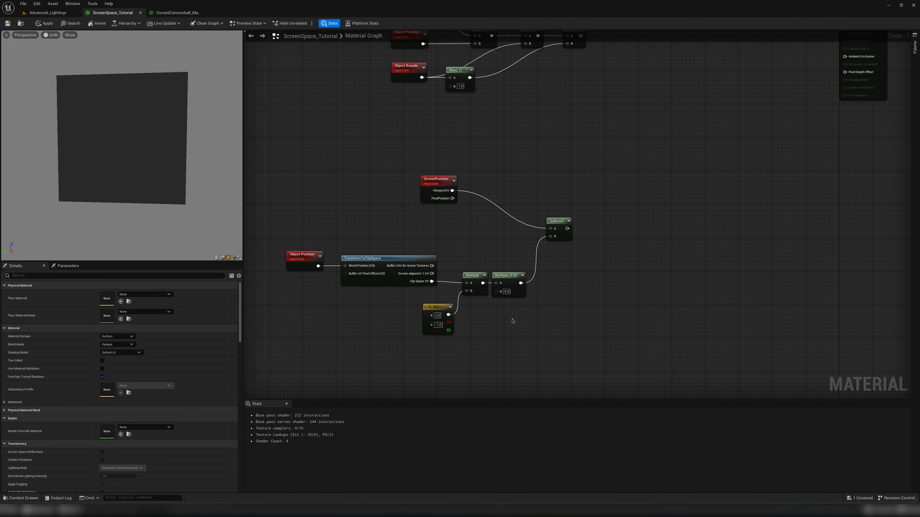
Connect the lower Subtract node's output to the material's Emissive Color.
right_click_drag(663, 163, 532, 214)
scroll(528, 210, "down", 2)
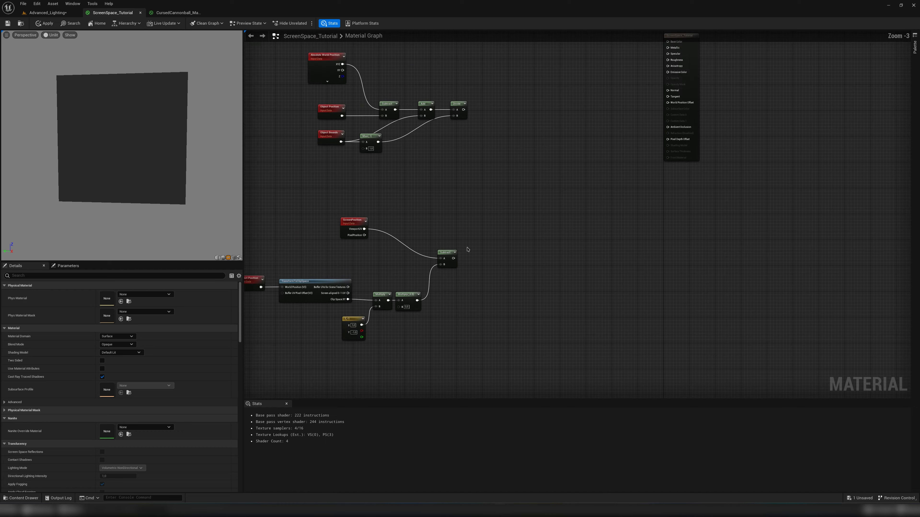
left_click_drag(455, 259, 674, 261)
right_click_drag(548, 274, 649, 54)
Examine how the screen-space gradient behaves on the preview cube at different positions, angles and camera distances.
middle_click_drag(133, 140, 187, 40)
left_click_drag(186, 40, 173, 144)
scroll(150, 144, "down", 3)
scroll(144, 148, "up", 5)
scroll(144, 148, "down", 5)
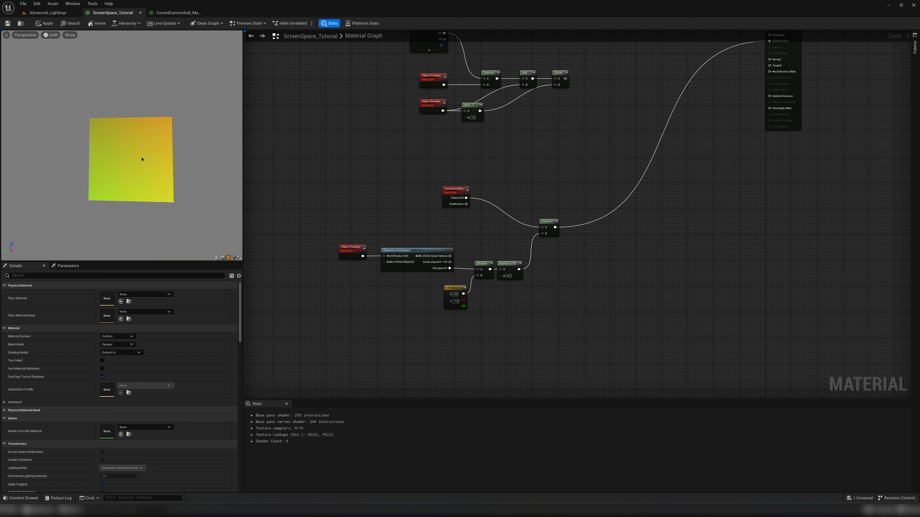
scroll(144, 159, "up", 5)
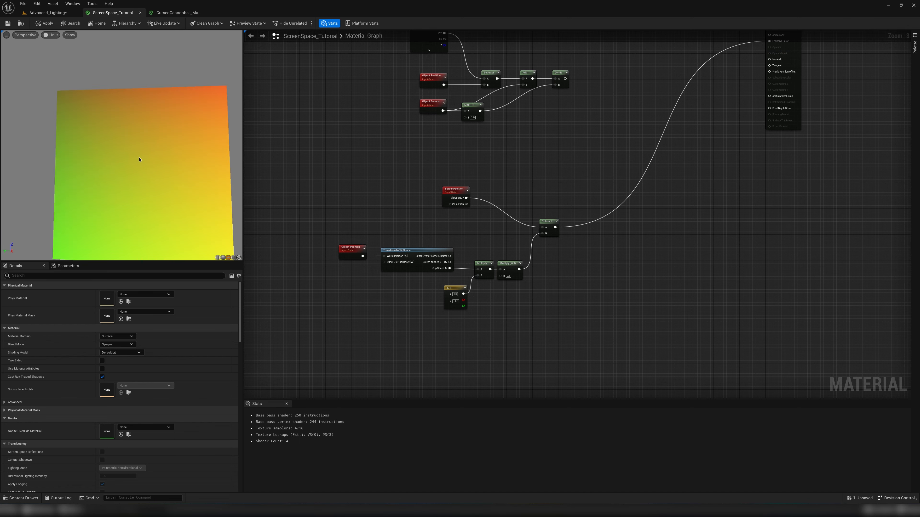
scroll(140, 160, "up", 2)
scroll(139, 160, "down", 5)
scroll(140, 160, "up", 8)
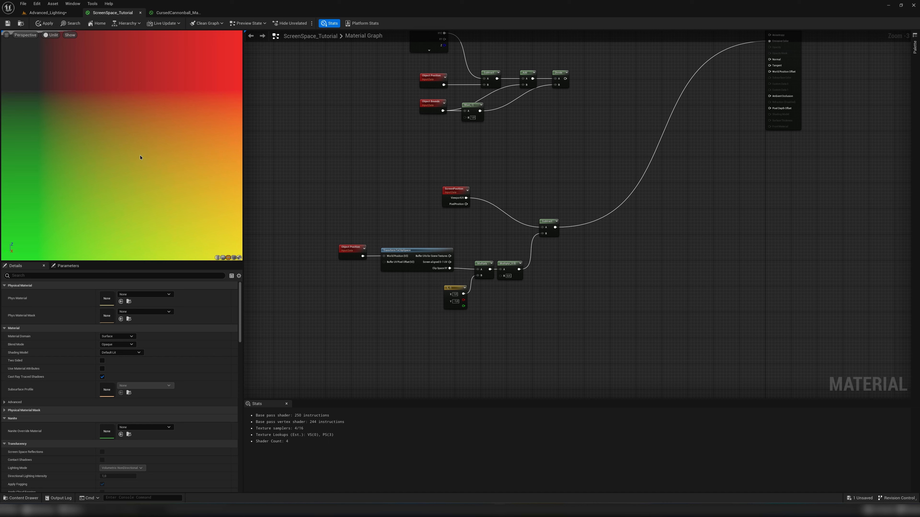
middle_click_drag(90, 142, 90, 211)
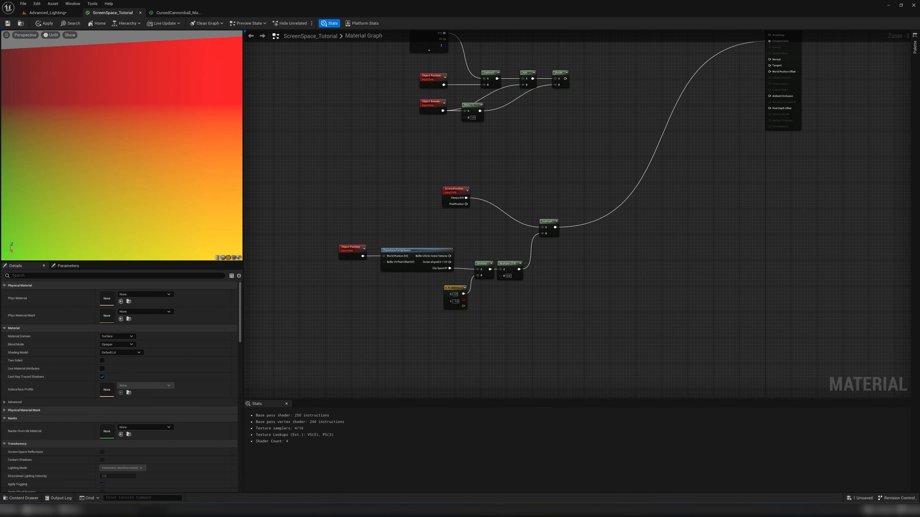
scroll(91, 142, "down", 5)
scroll(101, 143, "up", 3)
scroll(100, 143, "down", 3)
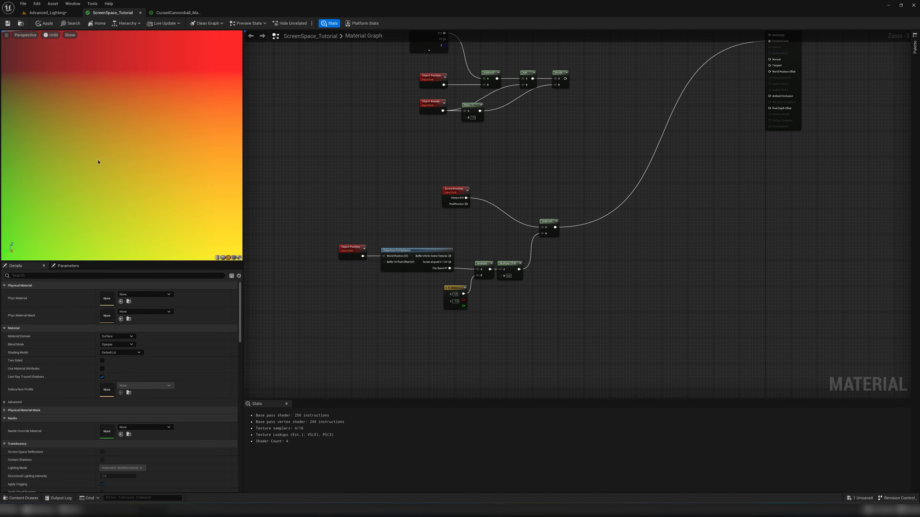
scroll(109, 143, "down", 4)
scroll(109, 142, "down", 3)
scroll(117, 152, "up", 4)
scroll(118, 154, "down", 3)
scroll(119, 155, "up", 3)
scroll(120, 155, "down", 5)
scroll(121, 143, "up", 5)
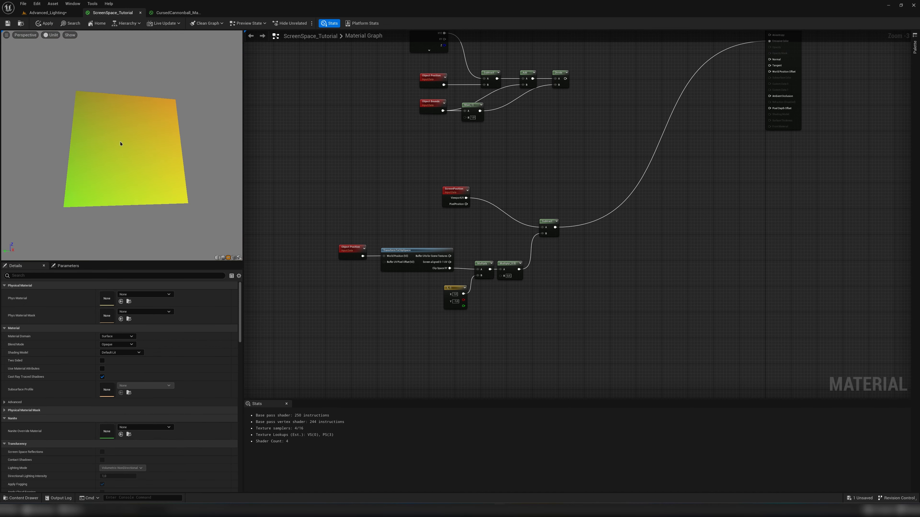
Examine how the gradient's colour range changes across the preview cube between distant and extreme close-up views.
scroll(120, 138, "down", 2)
scroll(116, 145, "down", 3)
scroll(114, 148, "up", 5)
scroll(115, 147, "down", 4)
mouse_move(117, 138)
left_mouse_down()
mouse_move(105, 148)
mouse_move(126, 138)
left_mouse_up()
scroll(124, 145, "up", 4)
scroll(121, 154, "down", 2)
scroll(109, 148, "up", 2)
middle_click_drag(116, 152, 152, 86)
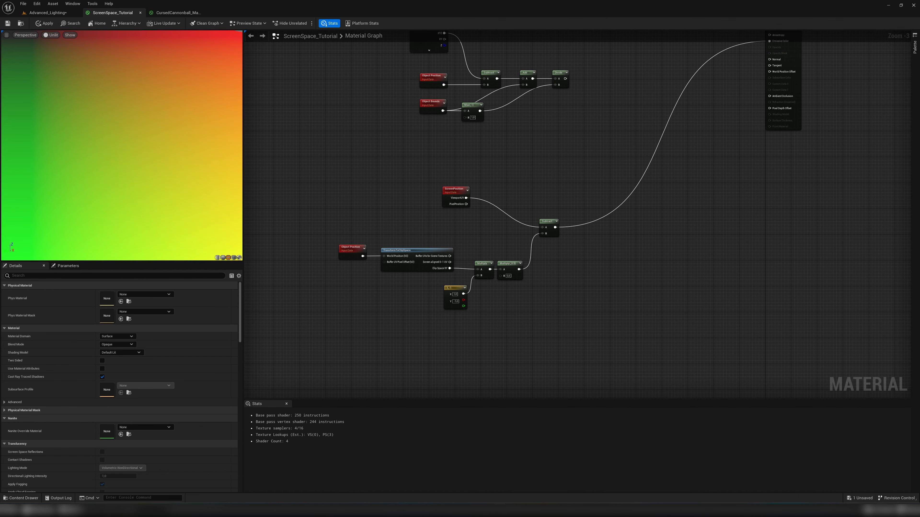
Widen the preview viewport and inspect the gradient on the cube from near, far and slightly rotated views.
left_click_drag(243, 183, 263, 233)
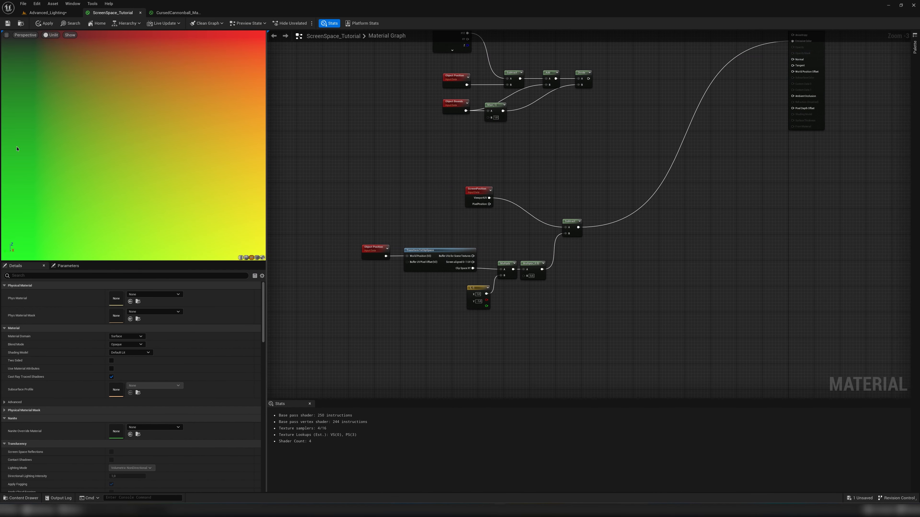
scroll(88, 127, "down", 8)
left_click_drag(88, 127, 3, 187)
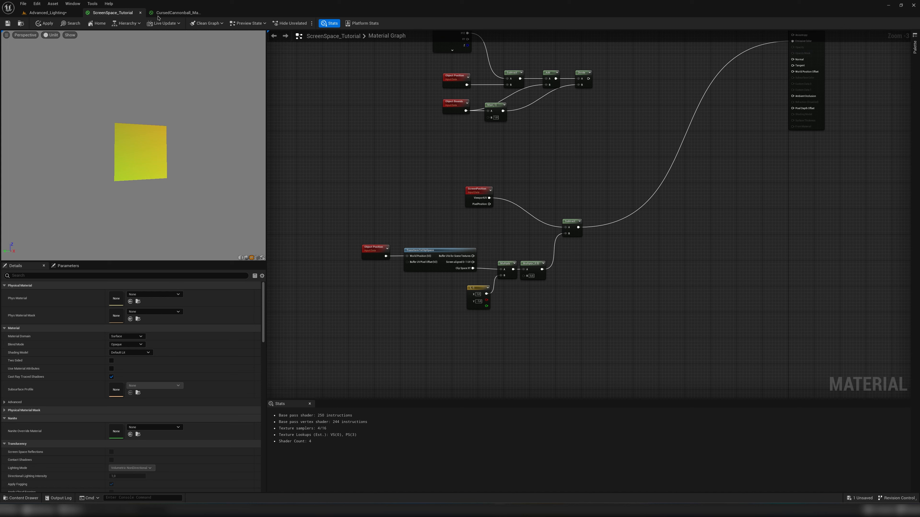
left_click_drag(221, 100, 136, 159)
scroll(135, 158, "up", 1)
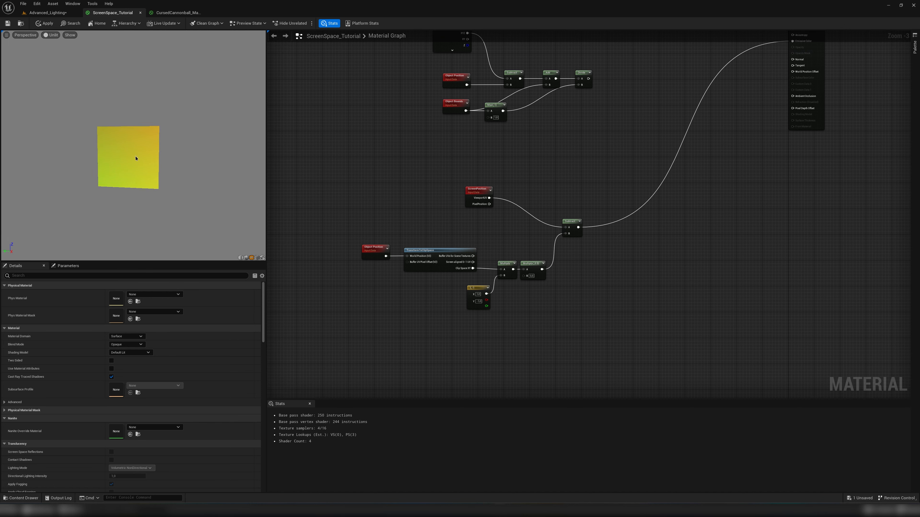
scroll(135, 158, "up", 3)
scroll(123, 133, "down", 4)
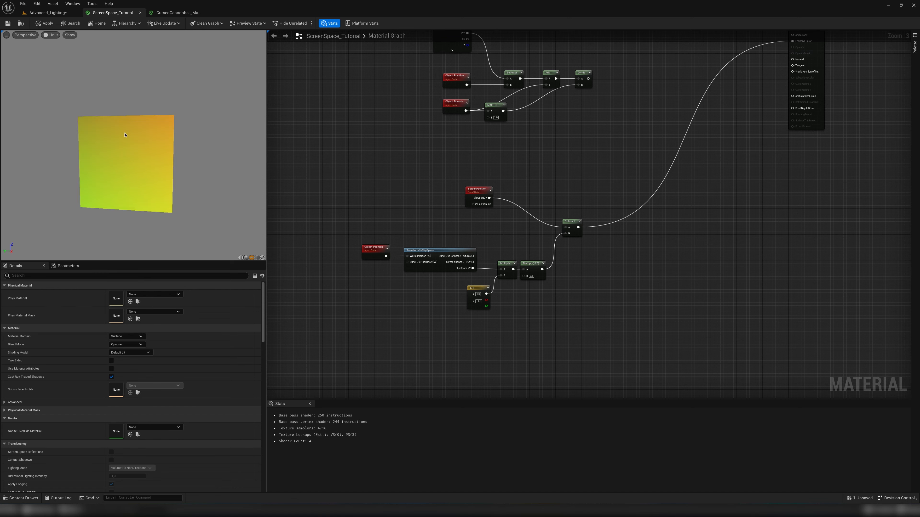
scroll(138, 150, "up", 4)
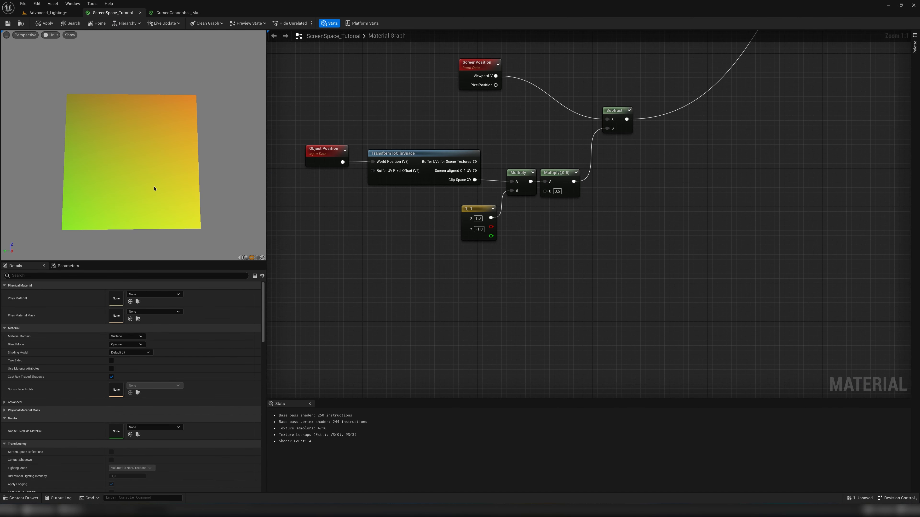
left_click_drag(154, 188, 154, 148)
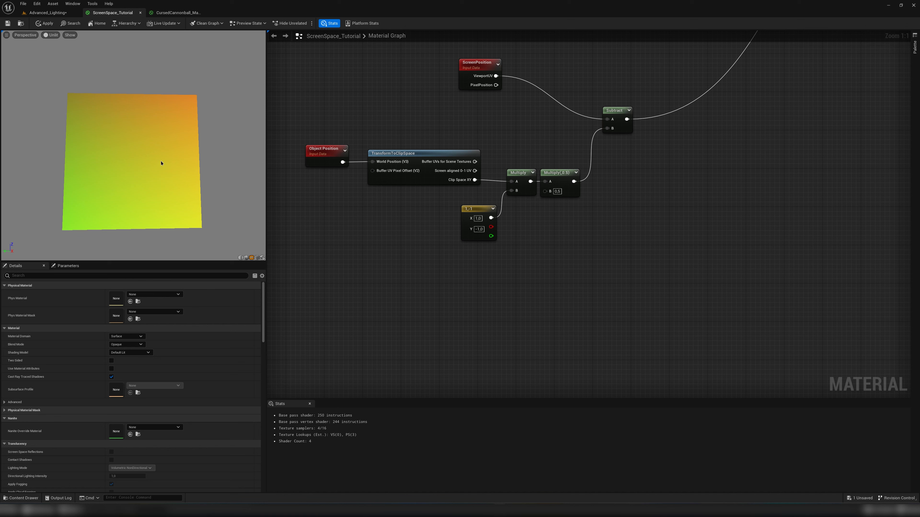
left_click_drag(161, 163, 271, 171)
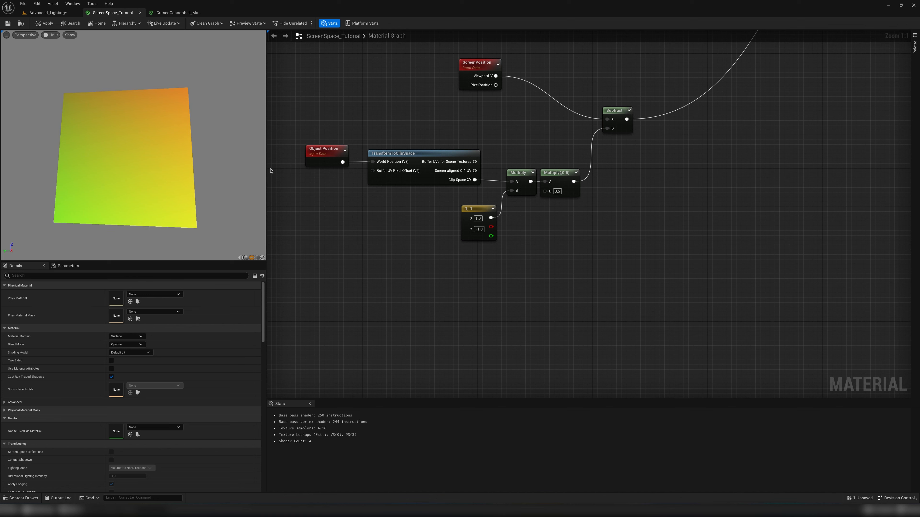